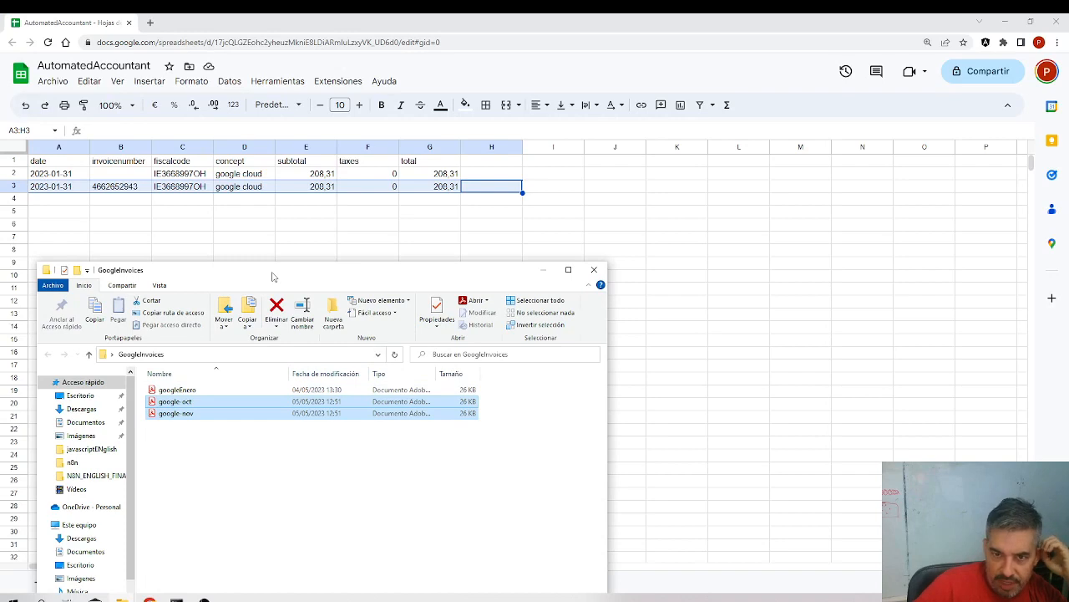
# - Clear the invoice data in rows 2 and 3 of the AutomatedAccountant sheet, keeping the header row
pyautogui.click(556, 173)
pyautogui.moveTo(576, 175); pyautogui.dragTo(25, 200)
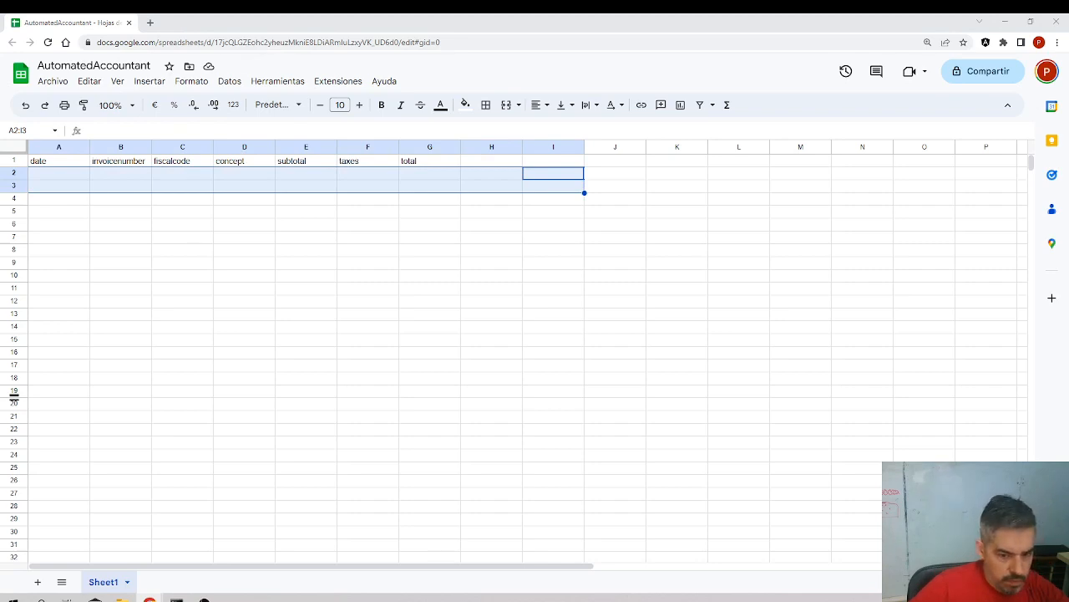
# - Switch to Google Drive and remove googleEnero.pdf from the Invoices folder
pyautogui.hotkey('alt', 'Tab')
pyautogui.click(304, 305)
pyautogui.click(363, 258)
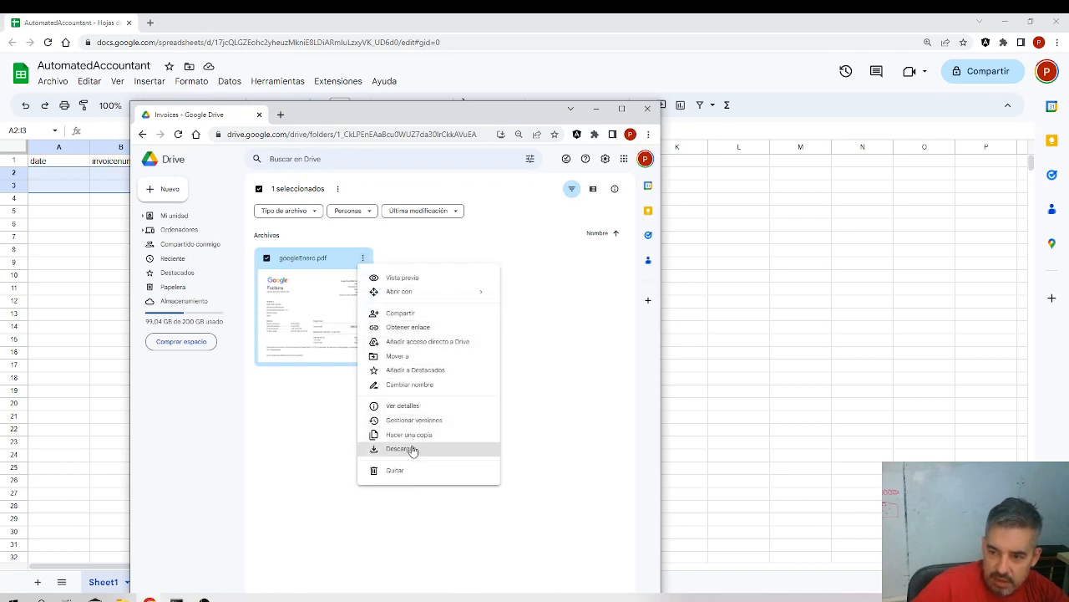
pyautogui.click(407, 472)
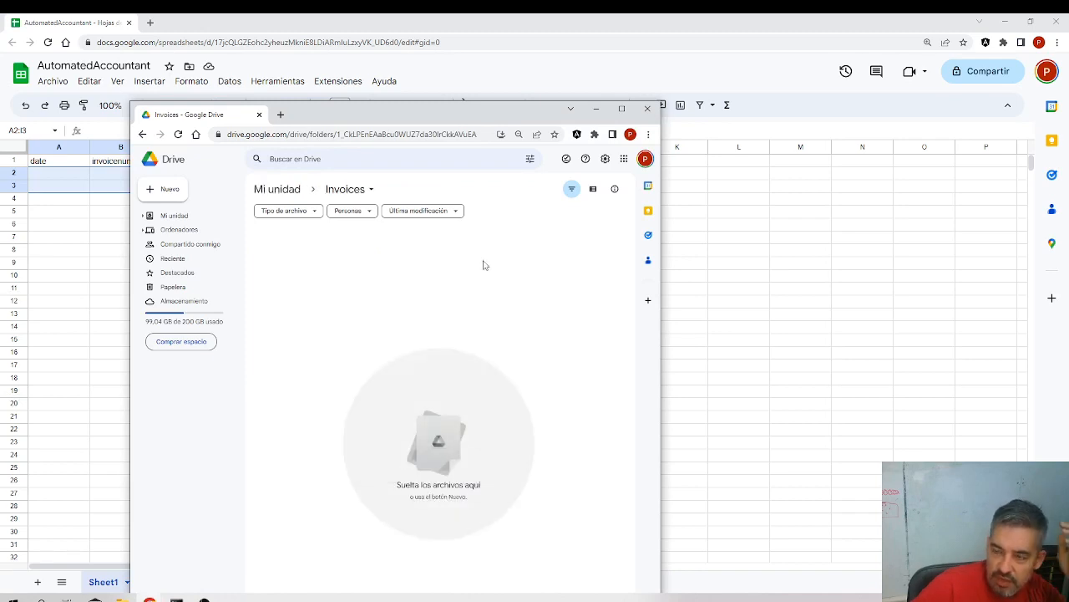
# - Switch to n8n and save the AutomatedAccountantUdemyEnglish workflow
pyautogui.click(795, 281)
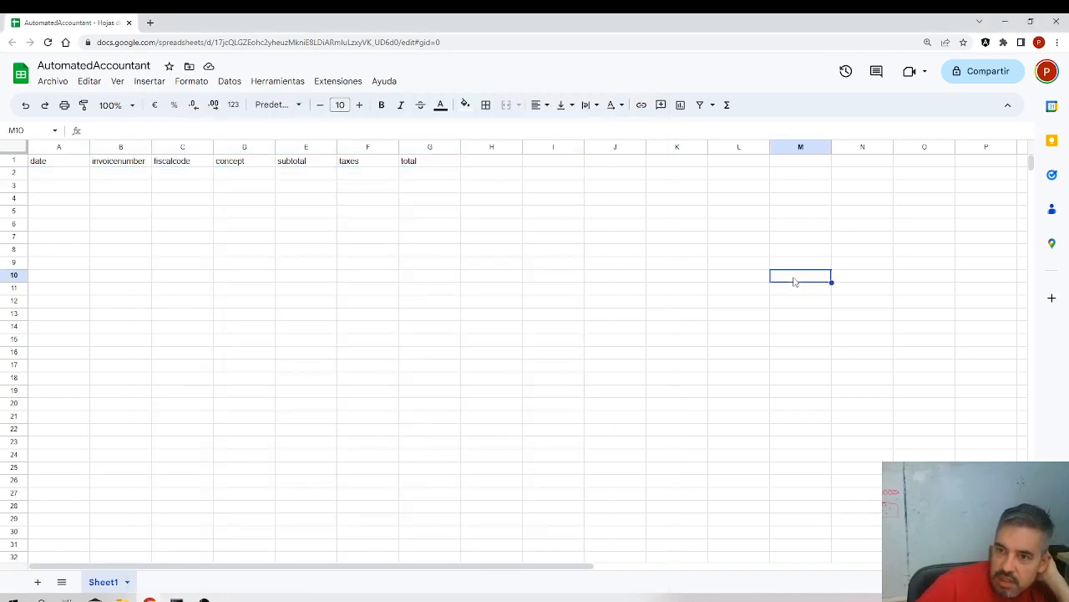
pyautogui.click(1007, 23)
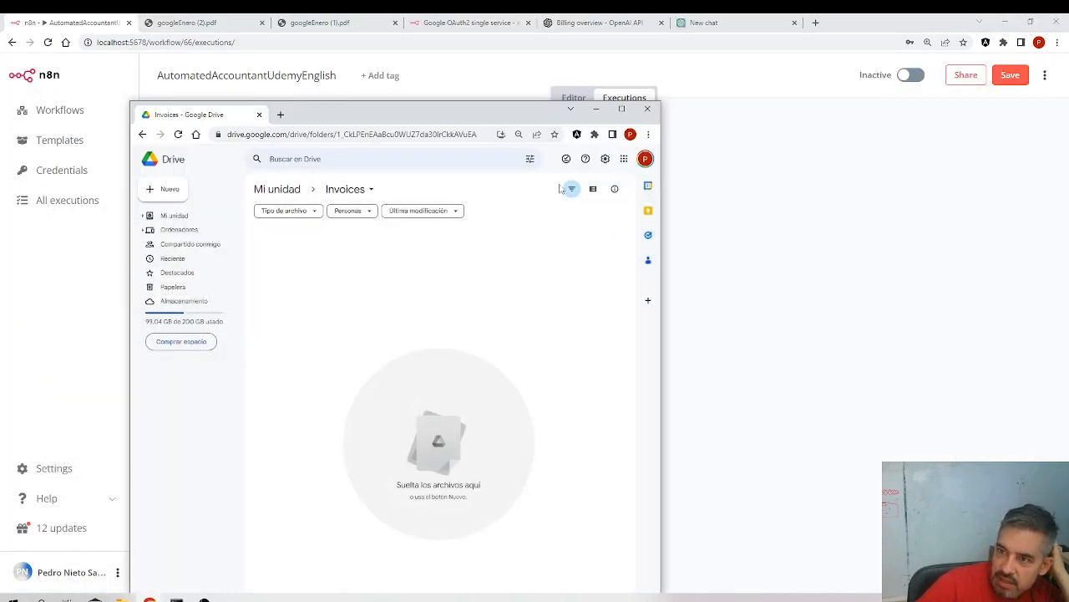
pyautogui.click(484, 85)
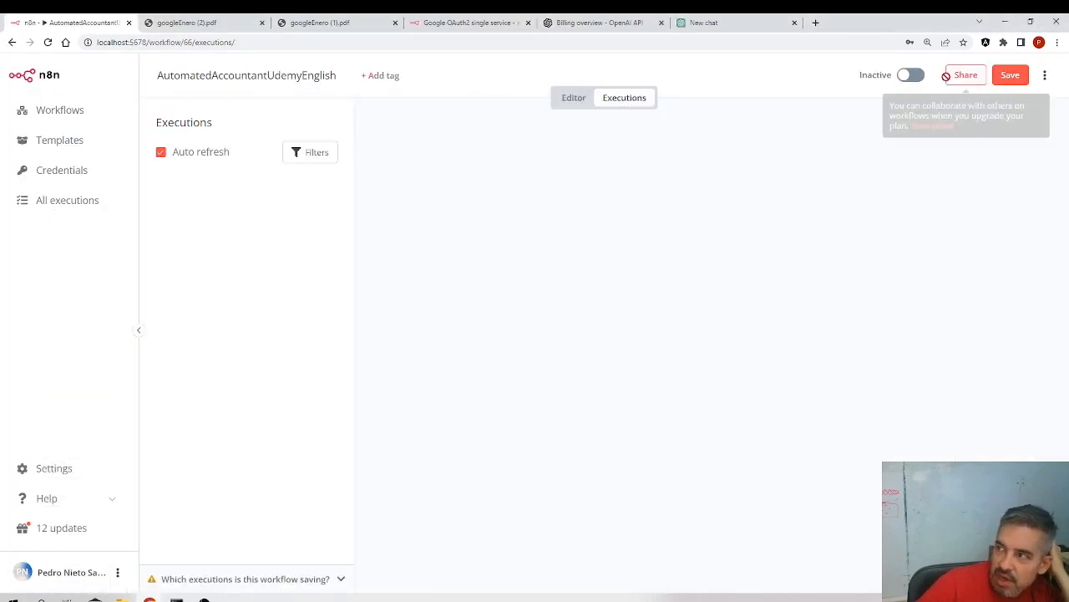
pyautogui.click(1013, 76)
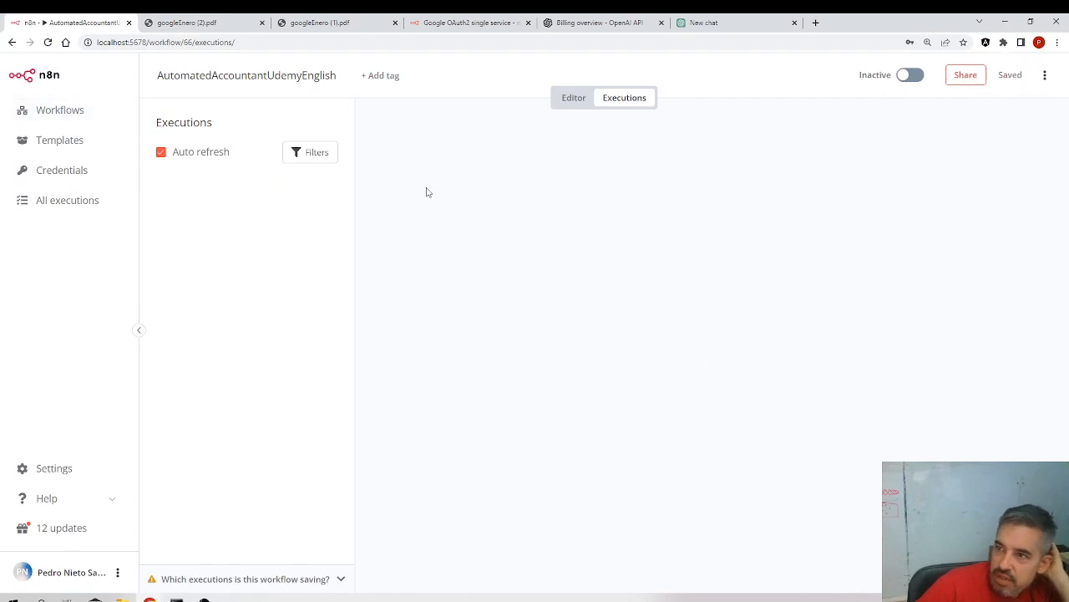
# - Open the AutomatedAccountantUdemyEnglish workflow in the editor and examine its node chain from Google Drive Trigger to Google Sheets
pyautogui.click(94, 117)
pyautogui.click(453, 158)
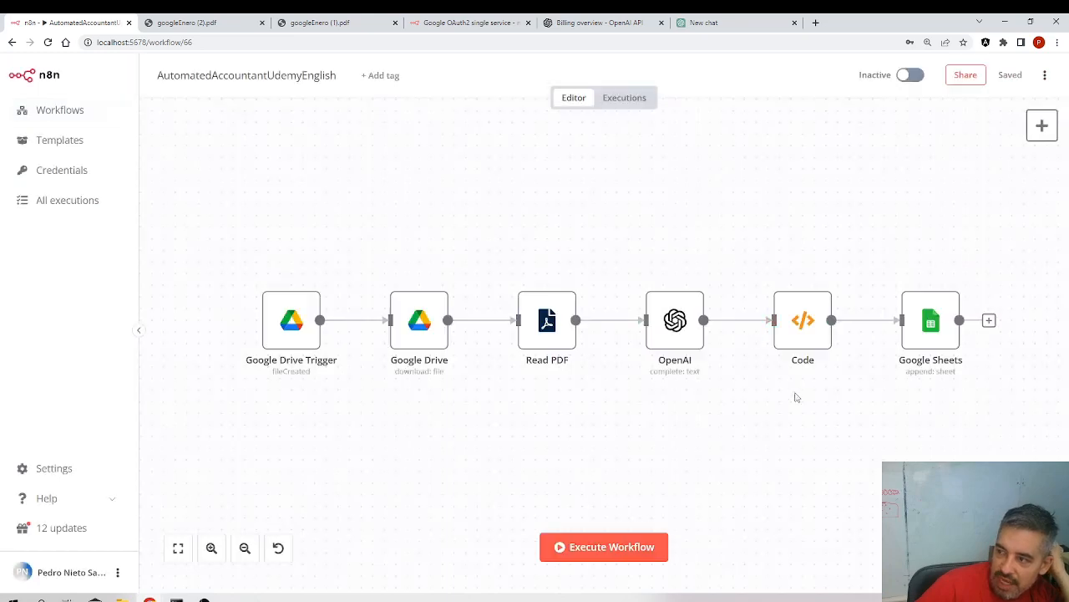
pyautogui.moveTo(750, 436); pyautogui.dragTo(644, 389)
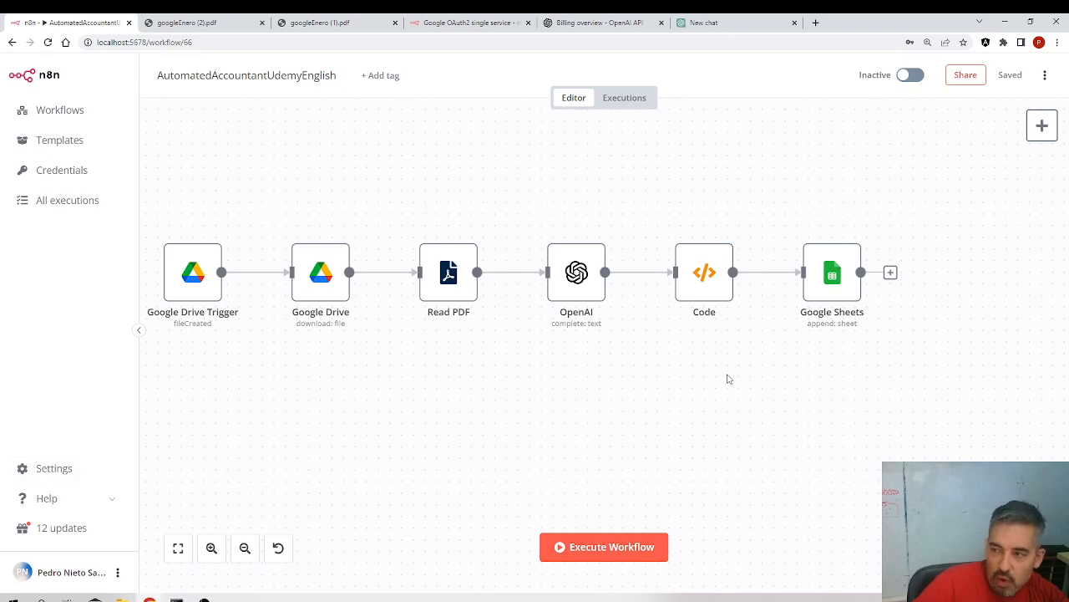
pyautogui.click(891, 273)
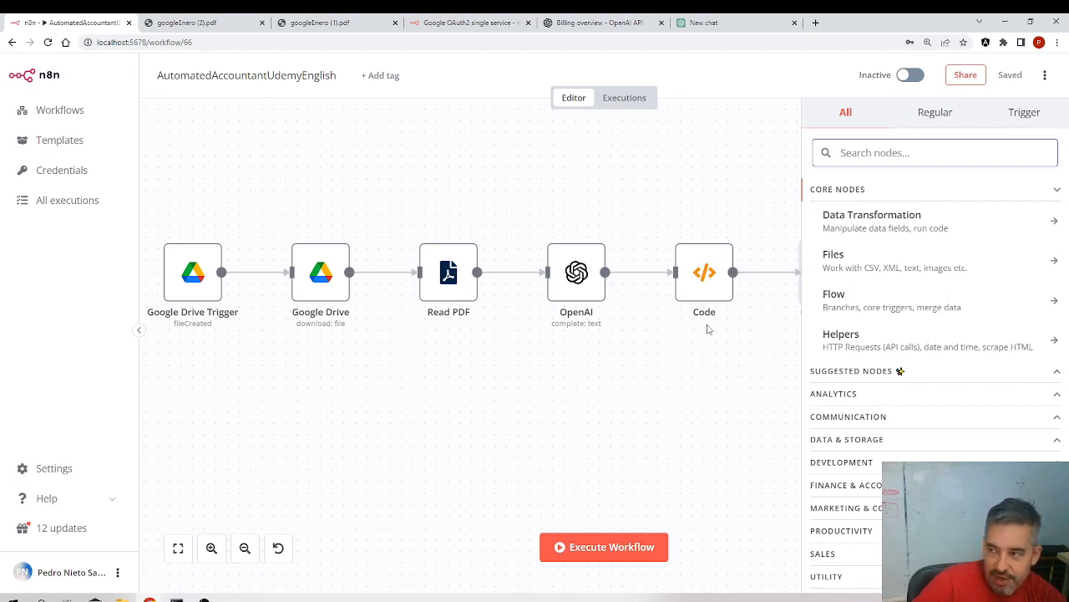
pyautogui.click(629, 387)
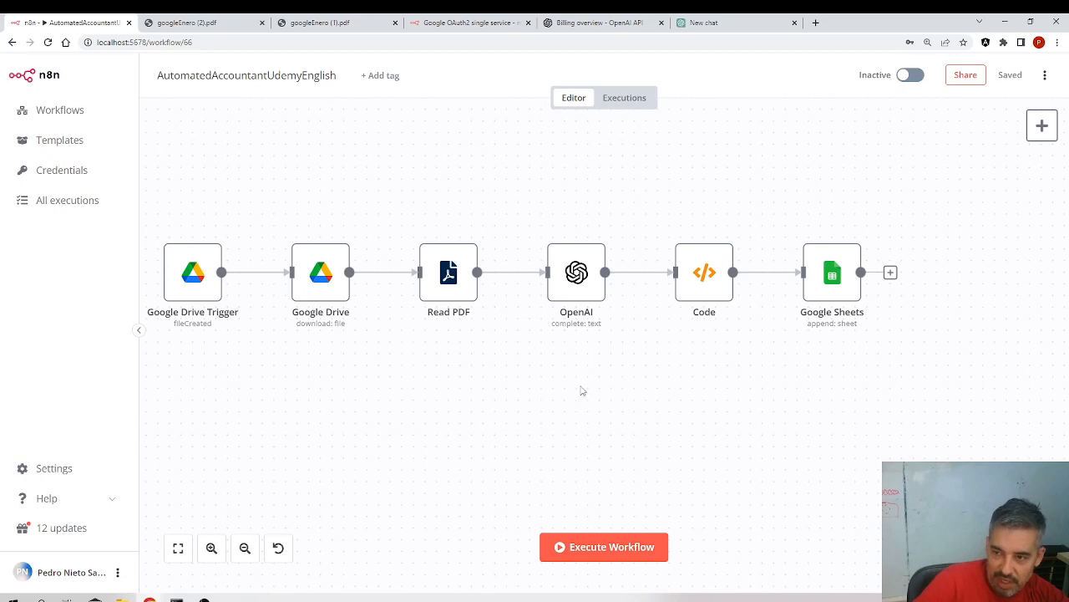
pyautogui.scroll(-2, 582, 391)
pyautogui.hscroll(3, 645, 370)
pyautogui.scroll(-1, 697, 362)
pyautogui.scroll(-2, 707, 351)
pyautogui.hscroll(-2, 724, 359)
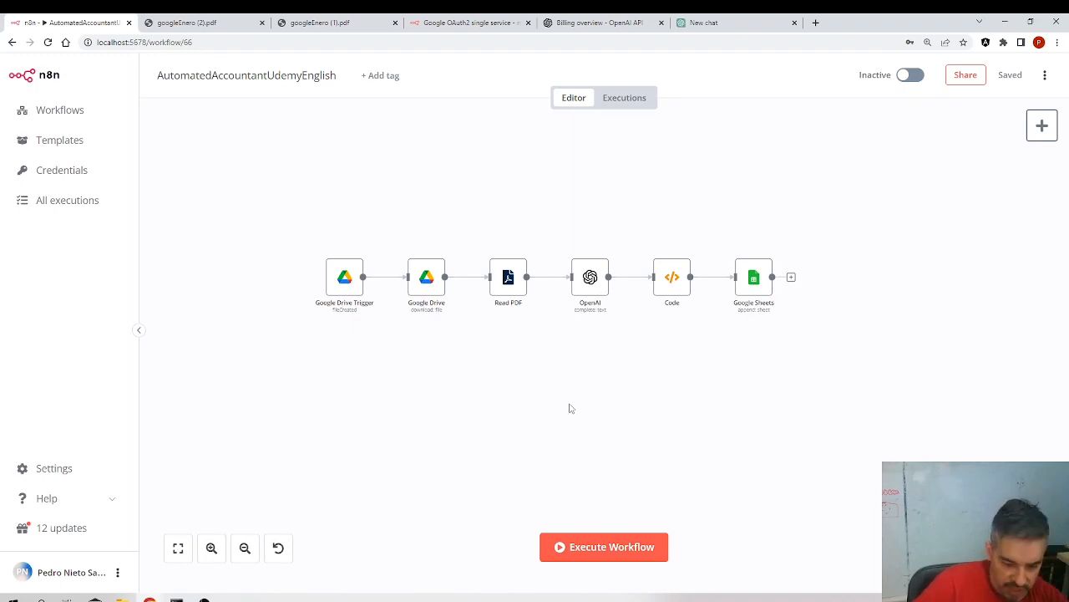
pyautogui.hscroll(3, 571, 409)
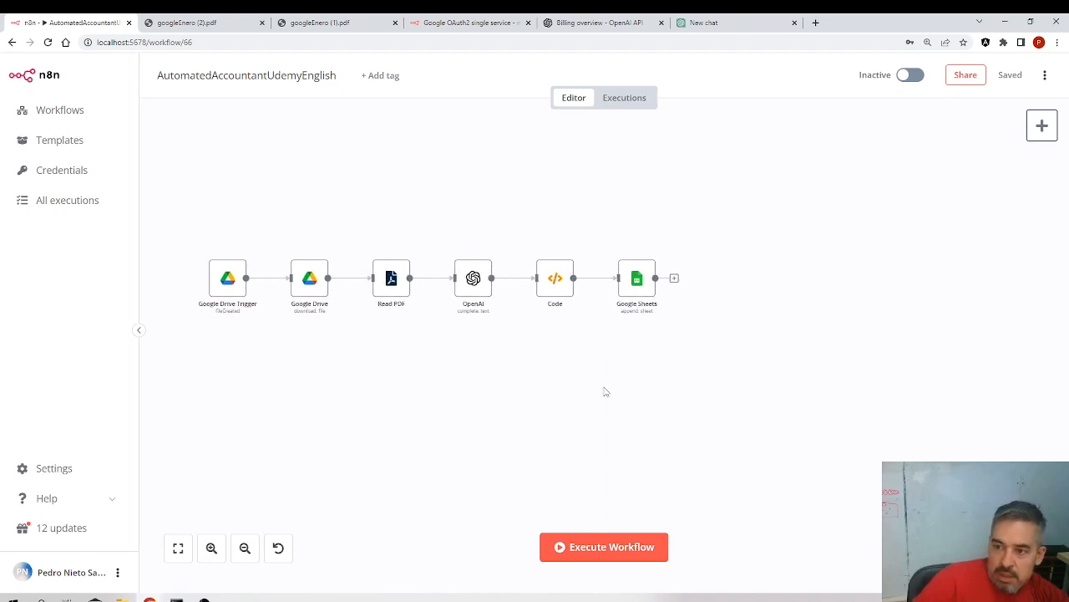
# - Activate the AutomatedAccountantUdemyEnglish workflow from the list of workflows
pyautogui.click(53, 110)
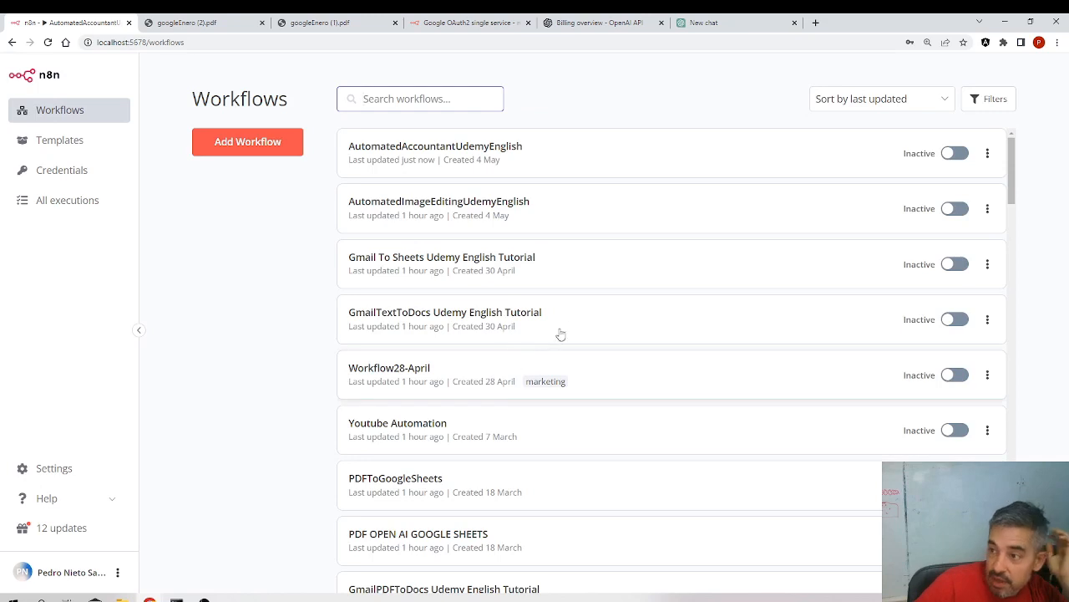
pyautogui.click(954, 154)
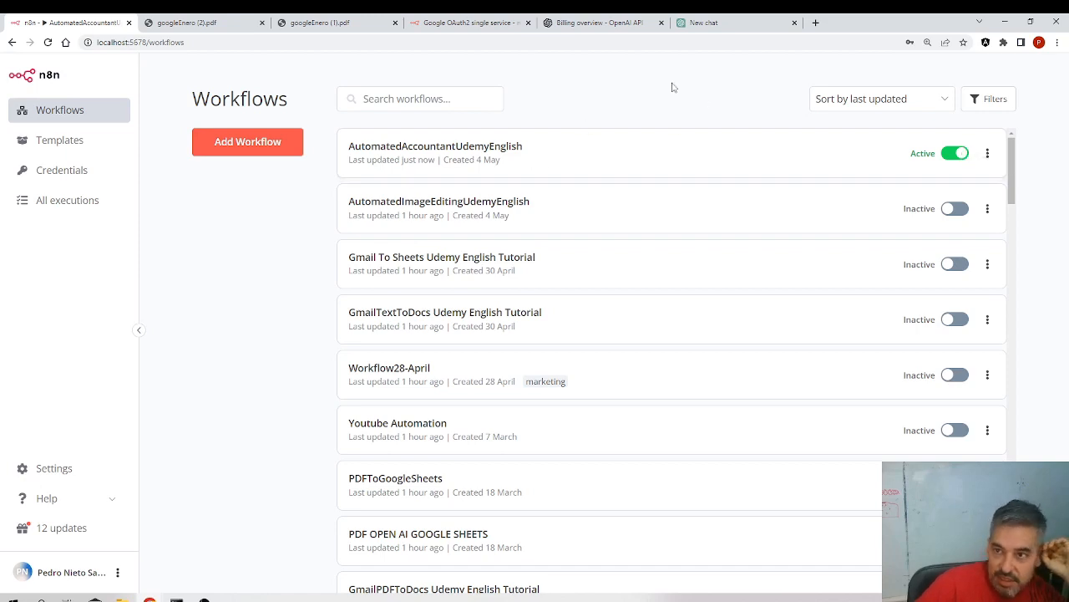
# - Place the local GoogleInvoices folder beside the Drive Invoices window and upload googleEnero, google-oct and google-nov to Drive
pyautogui.click(1006, 23)
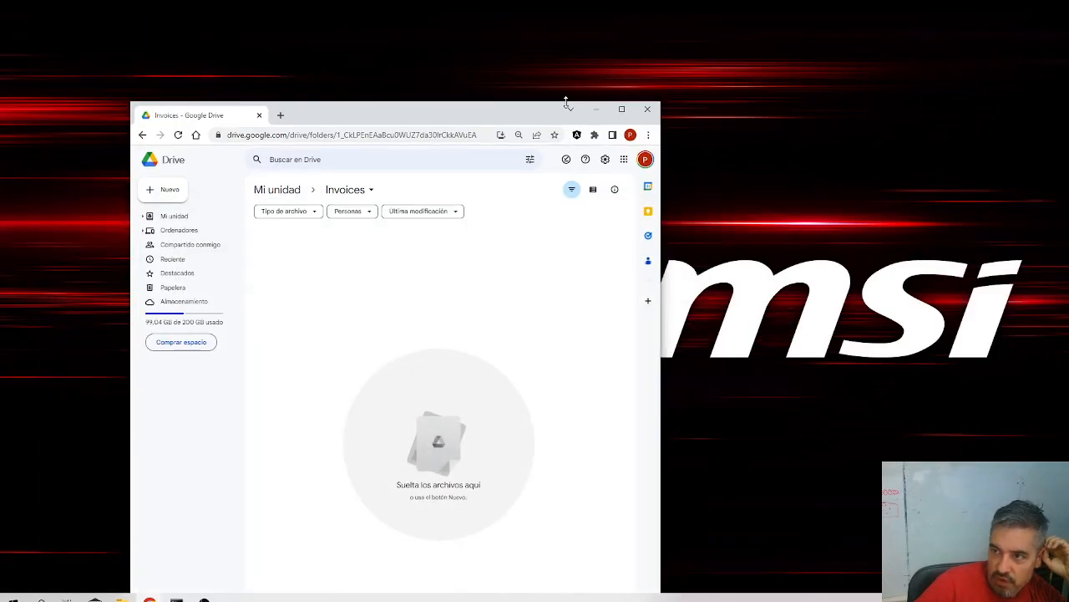
pyautogui.moveTo(566, 104); pyautogui.dragTo(788, 61)
pyautogui.click(121, 596)
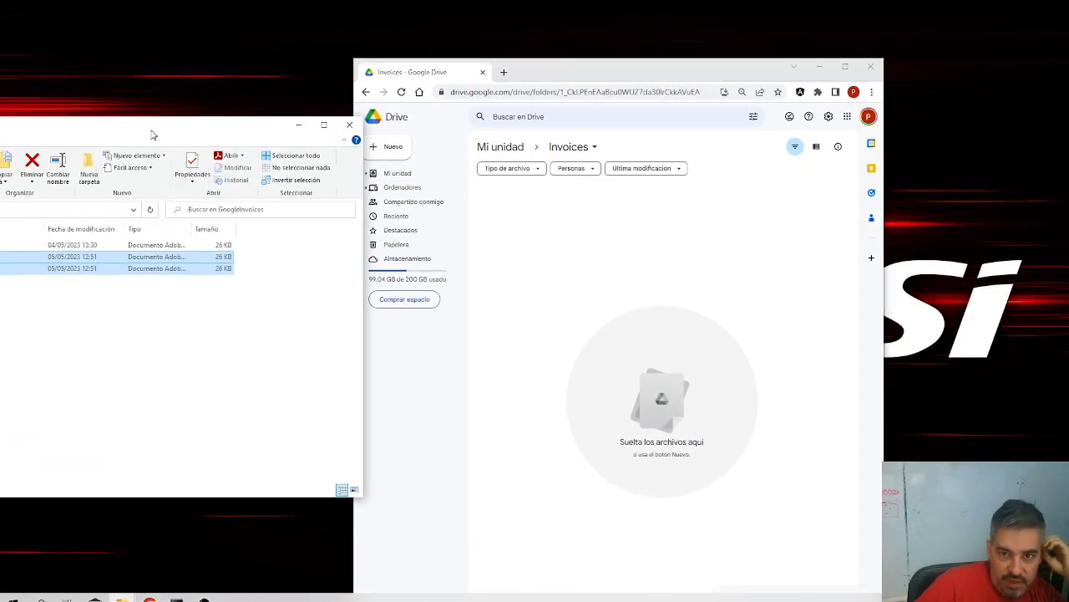
pyautogui.moveTo(714, 71); pyautogui.dragTo(840, 68)
pyautogui.moveTo(269, 117); pyautogui.dragTo(415, 103)
pyautogui.click(134, 318)
pyautogui.moveTo(116, 314); pyautogui.dragTo(773, 378)
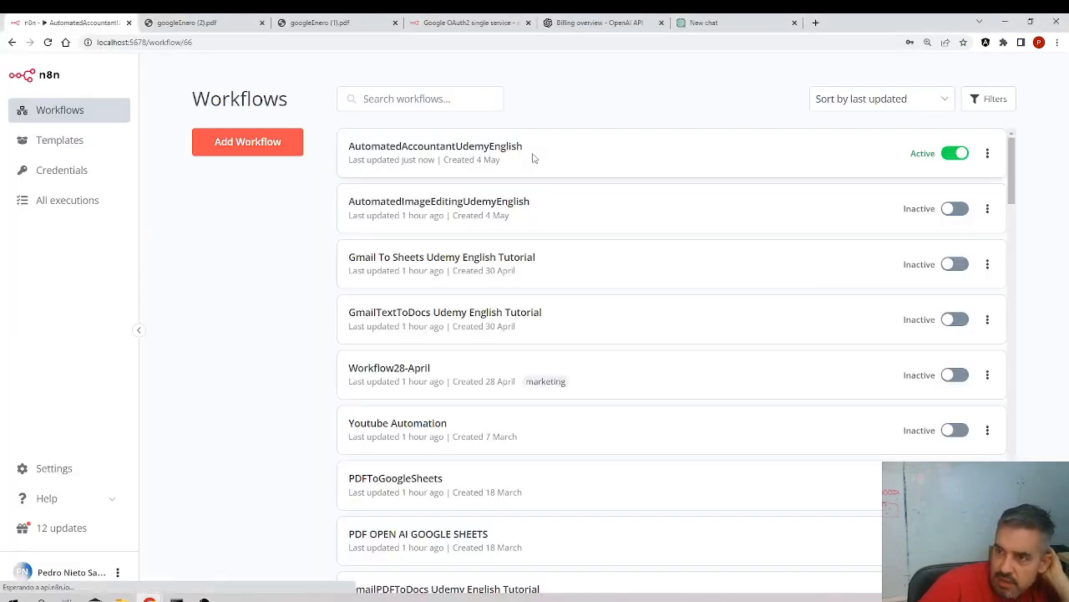
# - Reopen the AutomatedAccountantUdemyEnglish workflow in n8n and check its executions for the uploaded invoices
pyautogui.click(533, 158)
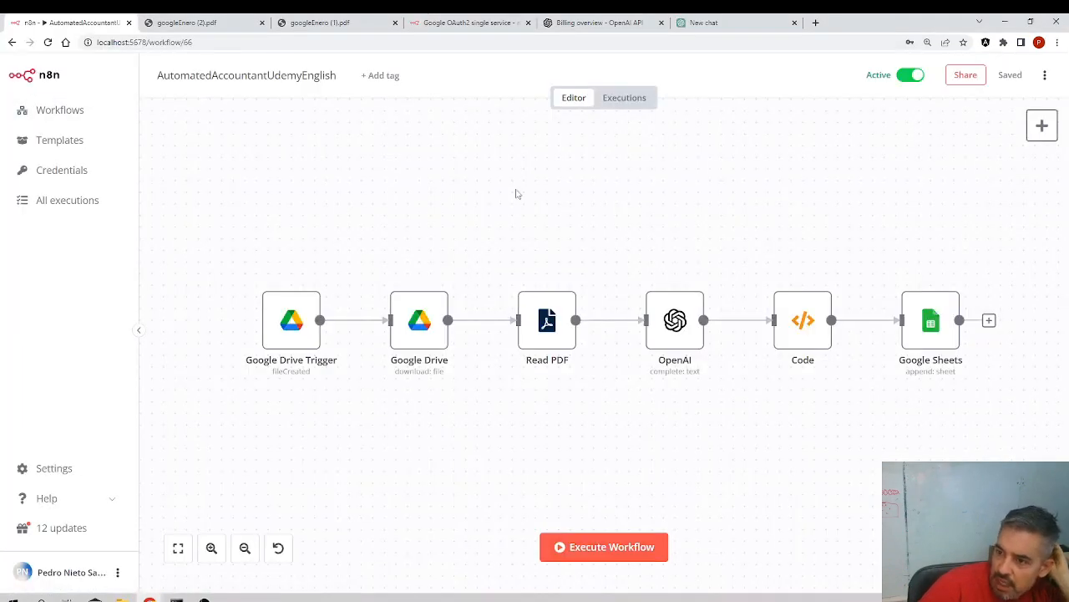
pyautogui.click(624, 98)
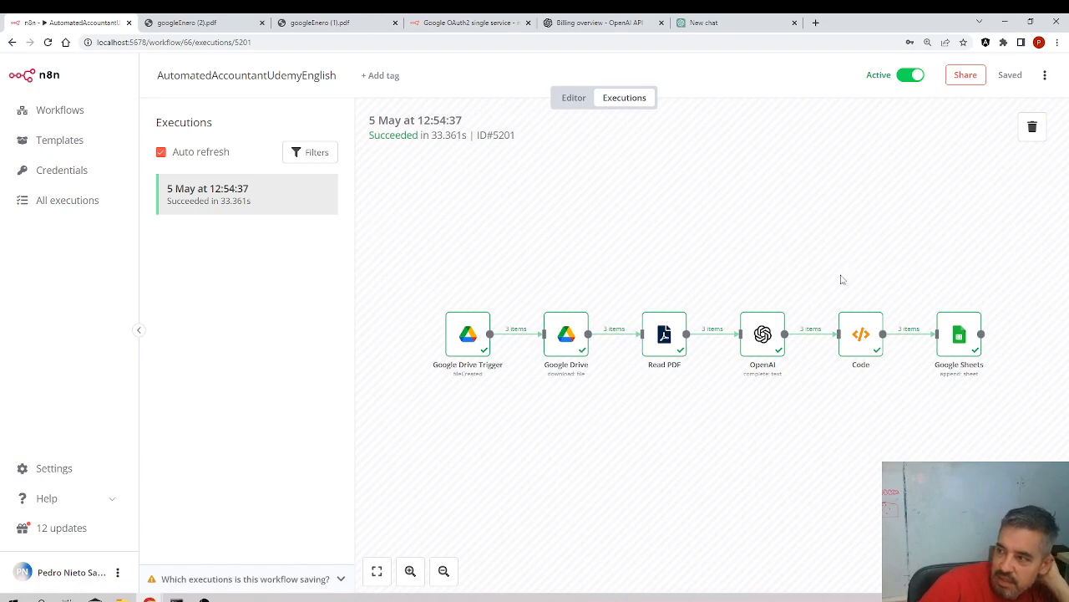
# - In the AutomatedAccountant sheet, widen the fiscalcode column and check the added dates, invoice numbers and fiscal codes
pyautogui.moveTo(147, 598)
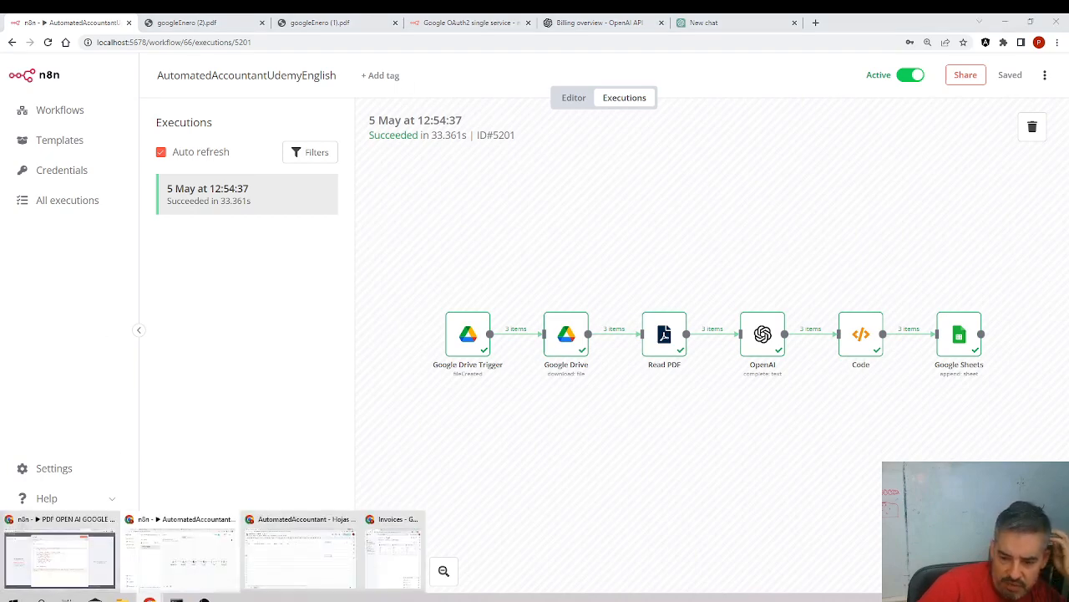
pyautogui.click(317, 574)
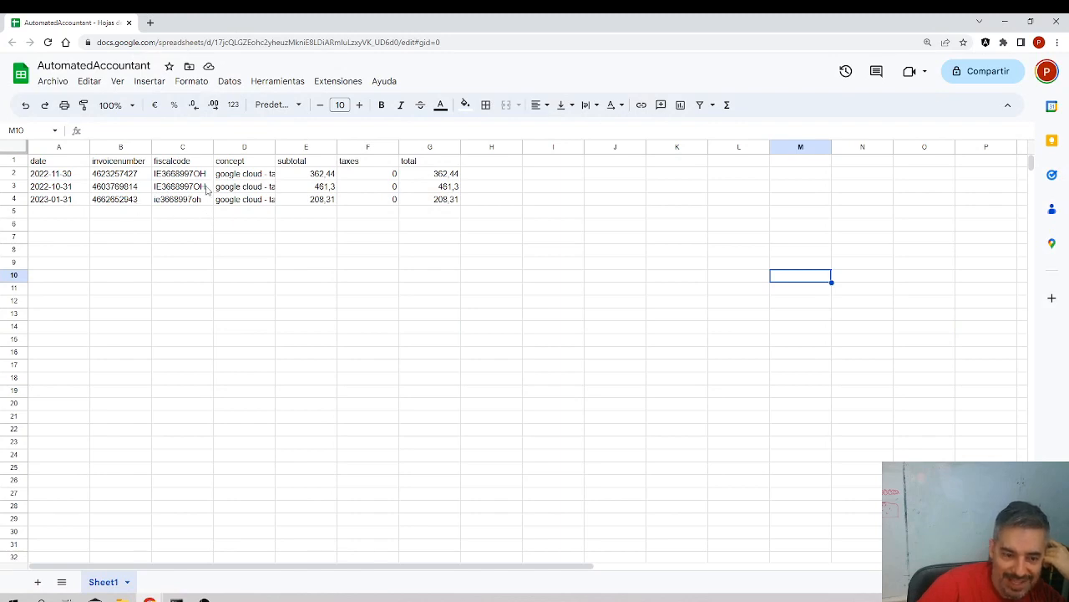
pyautogui.moveTo(214, 147); pyautogui.dragTo(237, 147)
pyautogui.click(121, 174)
pyautogui.click(122, 187)
pyautogui.click(80, 200)
pyautogui.click(78, 186)
pyautogui.click(75, 175)
pyautogui.click(212, 176)
pyautogui.click(206, 200)
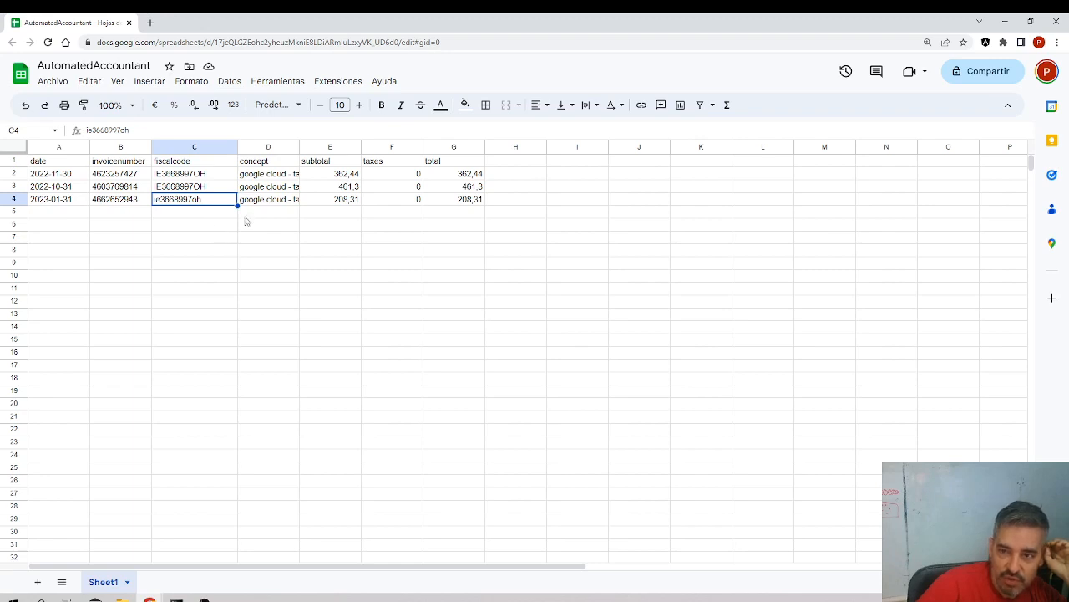
# - Widen the concept column to fit its full text and review the concepts, amounts and fiscal codes of the invoice rows
pyautogui.moveTo(299, 148); pyautogui.dragTo(404, 167)
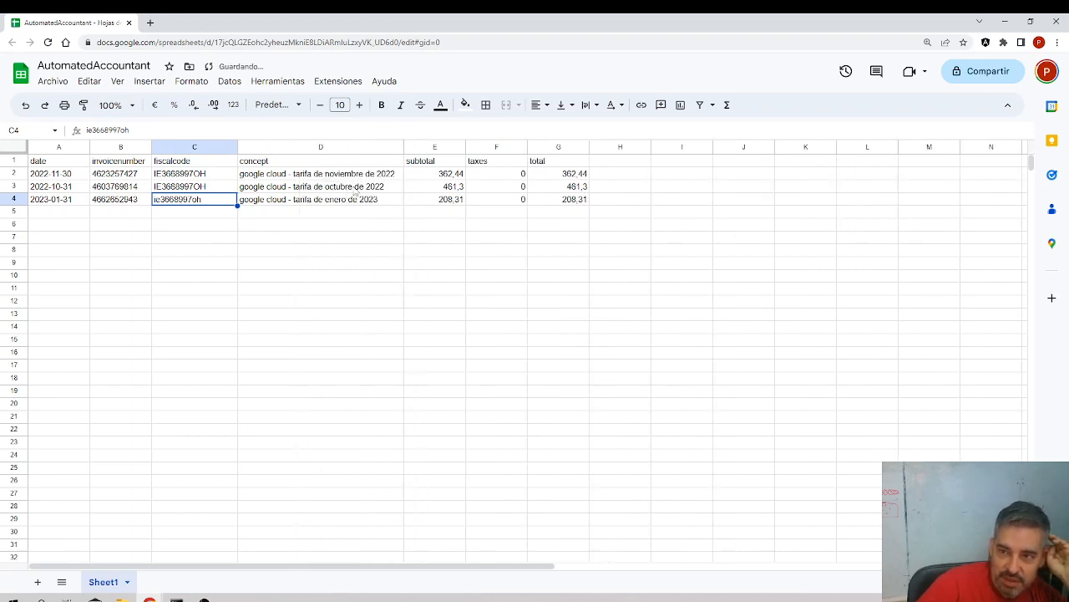
pyautogui.click(364, 177)
pyautogui.click(356, 204)
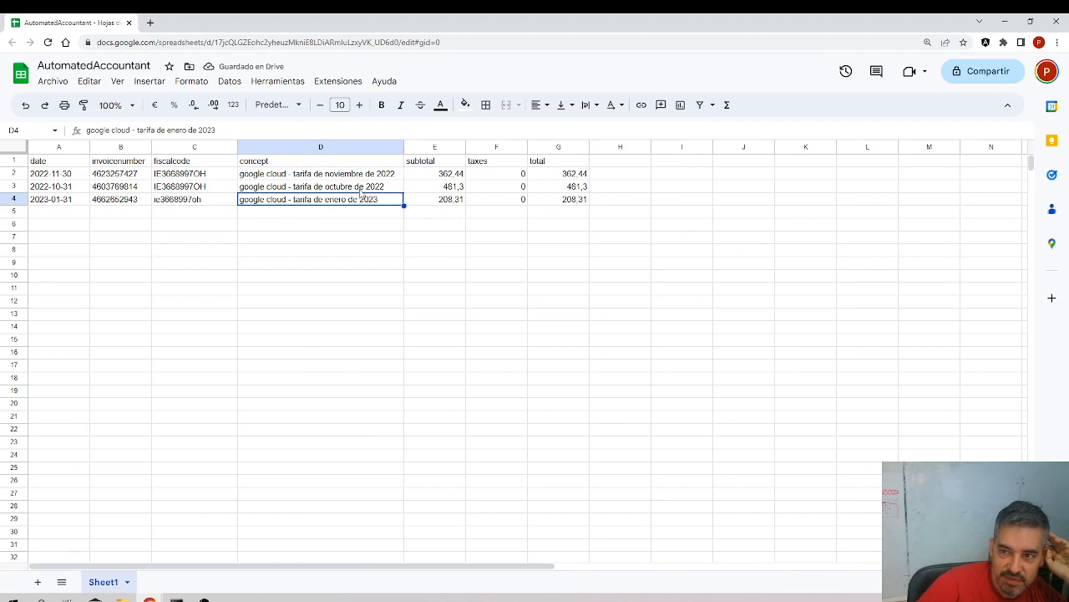
pyautogui.click(359, 191)
pyautogui.click(361, 177)
pyautogui.click(363, 190)
pyautogui.click(364, 201)
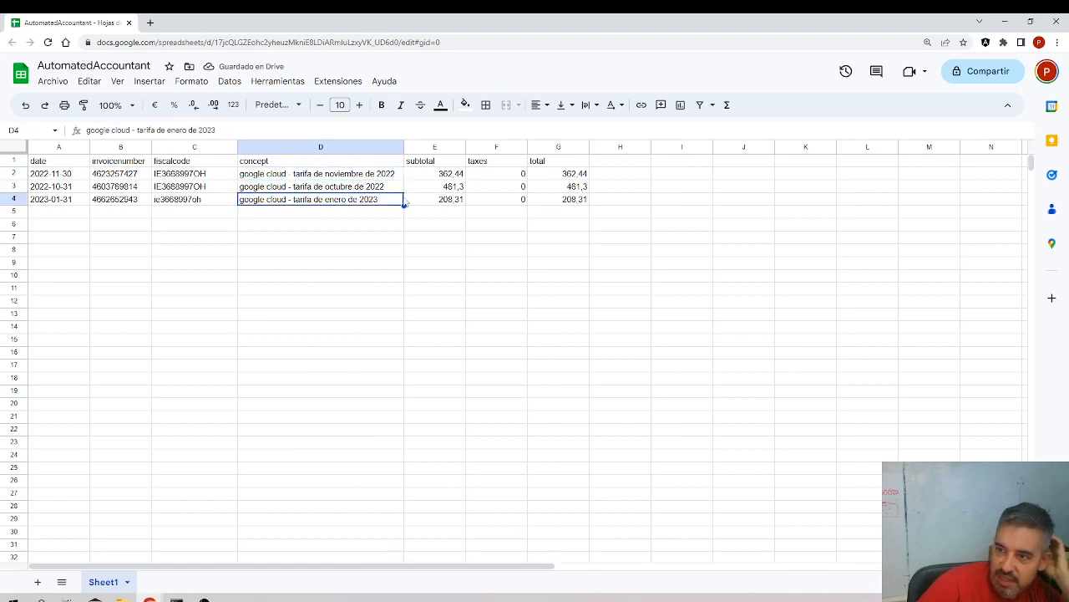
pyautogui.click(449, 186)
pyautogui.click(545, 187)
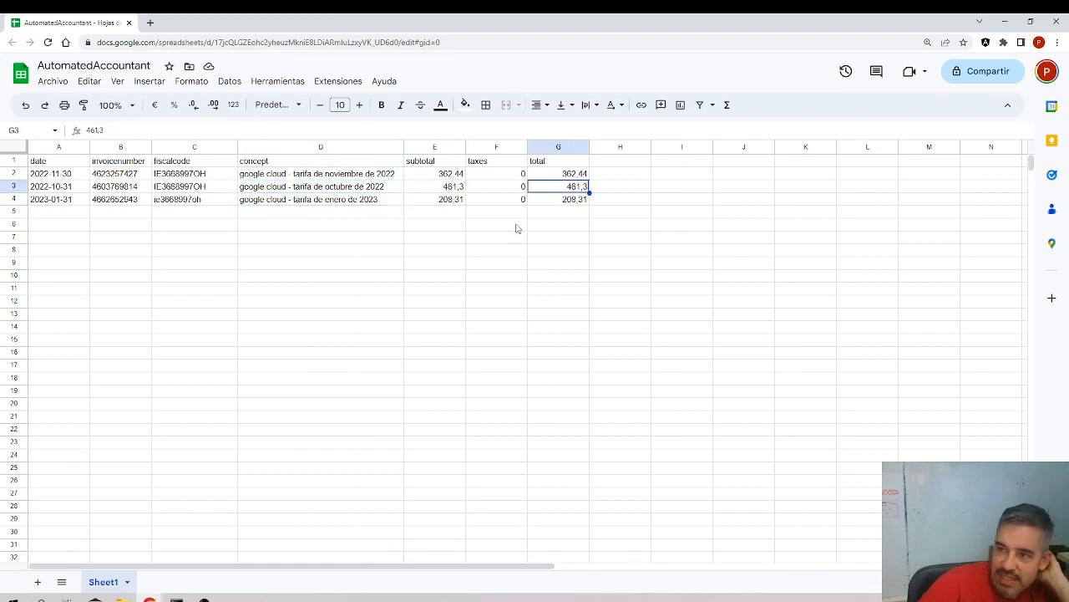
pyautogui.click(188, 188)
pyautogui.click(184, 203)
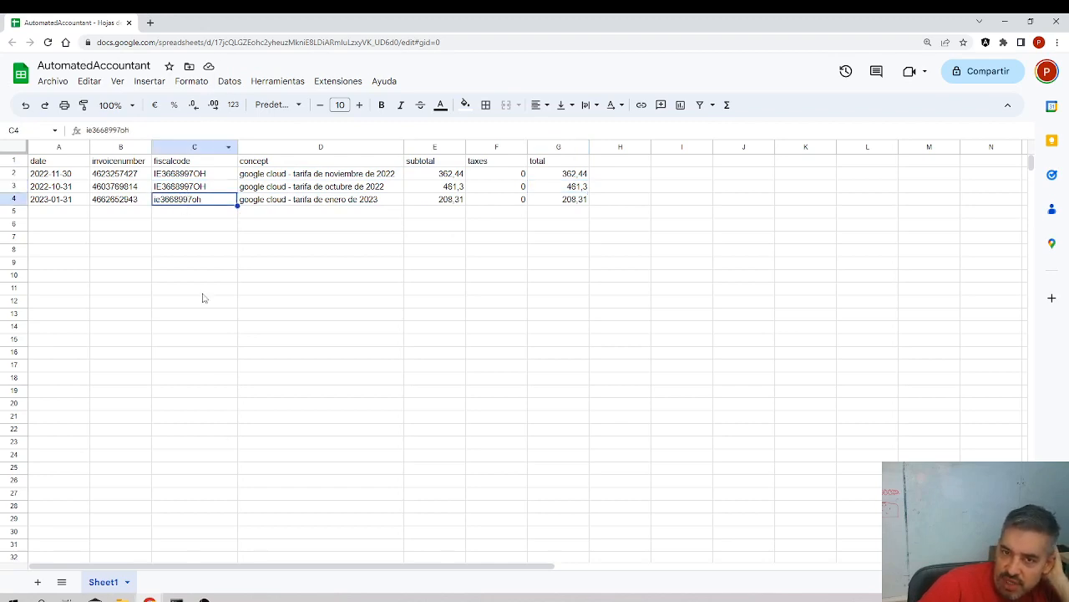
# - Switch back to the n8n execution and inspect the input, parameters and output of the Google Drive download node
pyautogui.moveTo(149, 598)
pyautogui.click(230, 568)
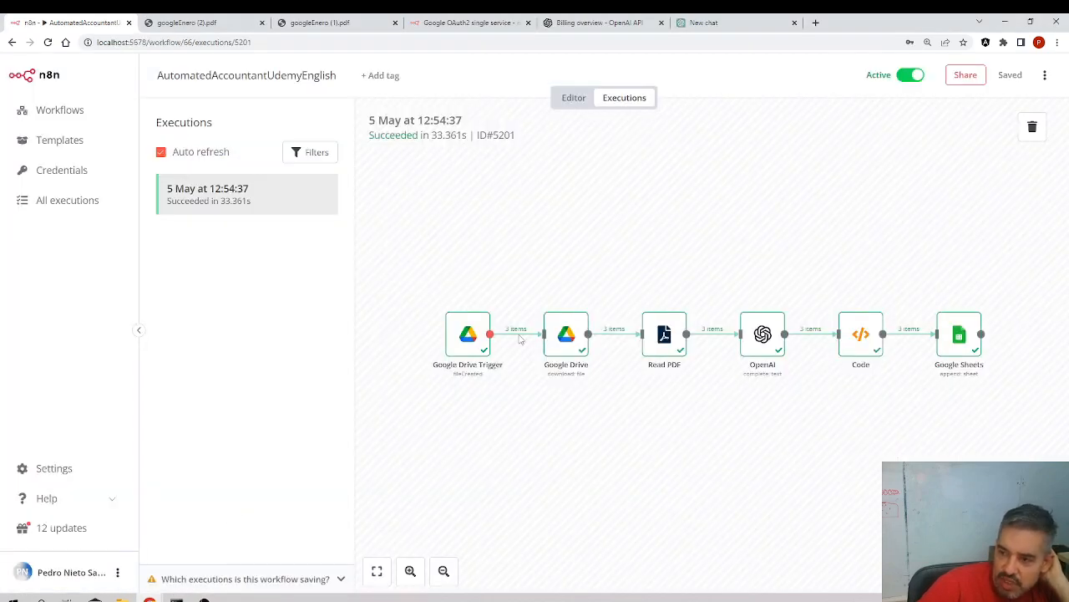
pyautogui.doubleClick(567, 339)
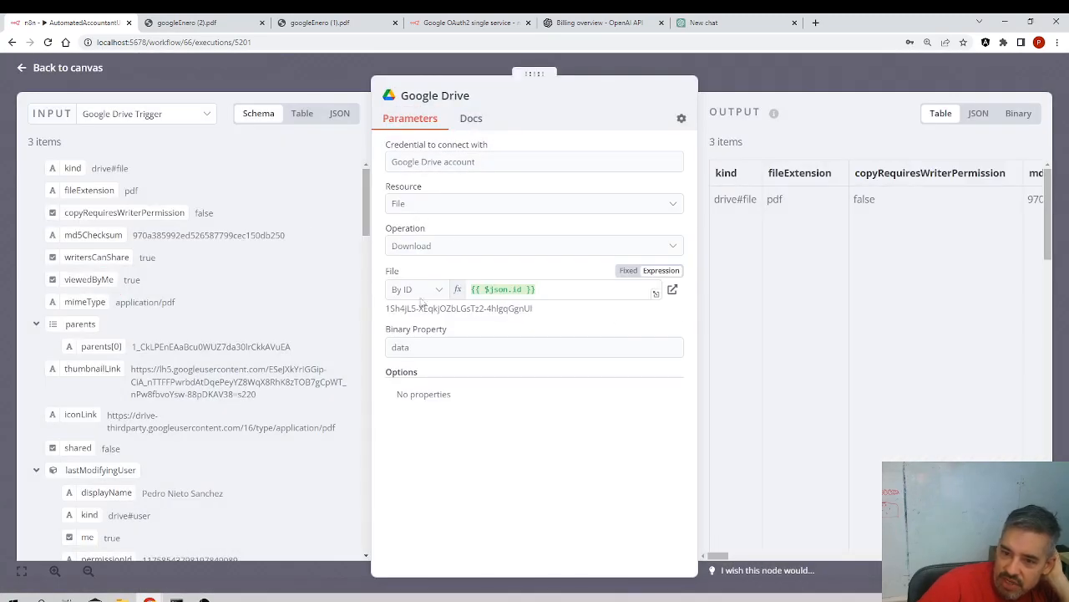
pyautogui.click(59, 74)
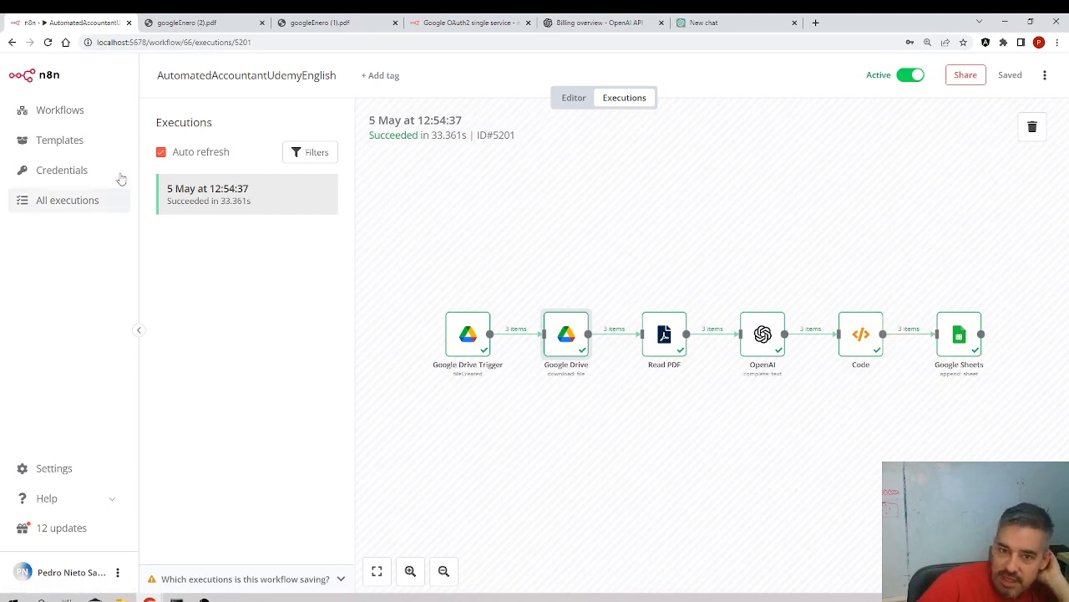
# - In the OpenAI node's prompt, add "and please don't modify it in any way" after STRING in the fiscal code instruction
pyautogui.click(576, 100)
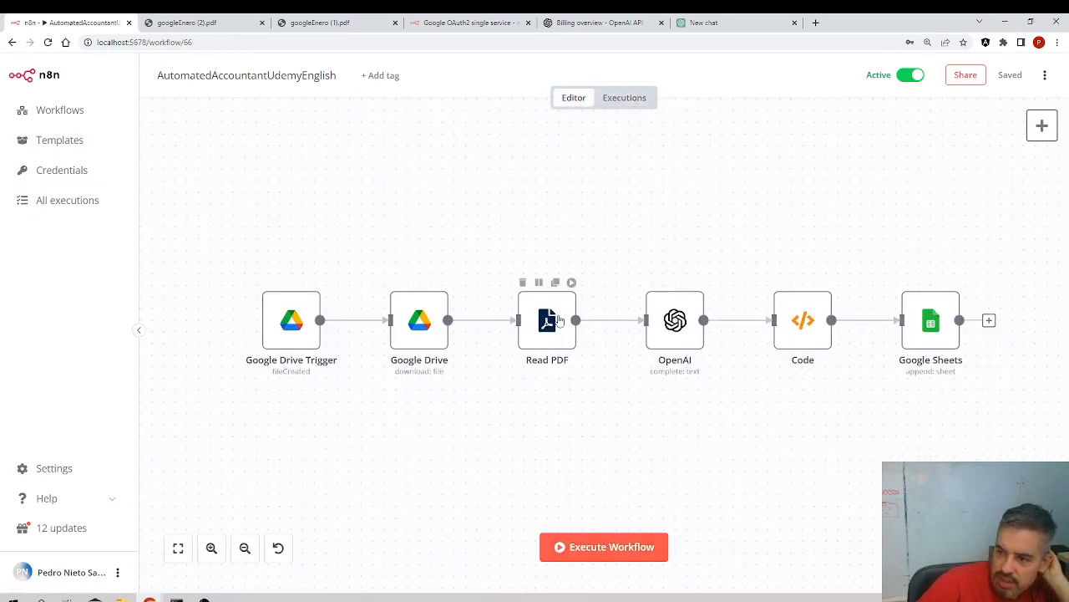
pyautogui.doubleClick(675, 323)
pyautogui.scroll(-5, 507, 376)
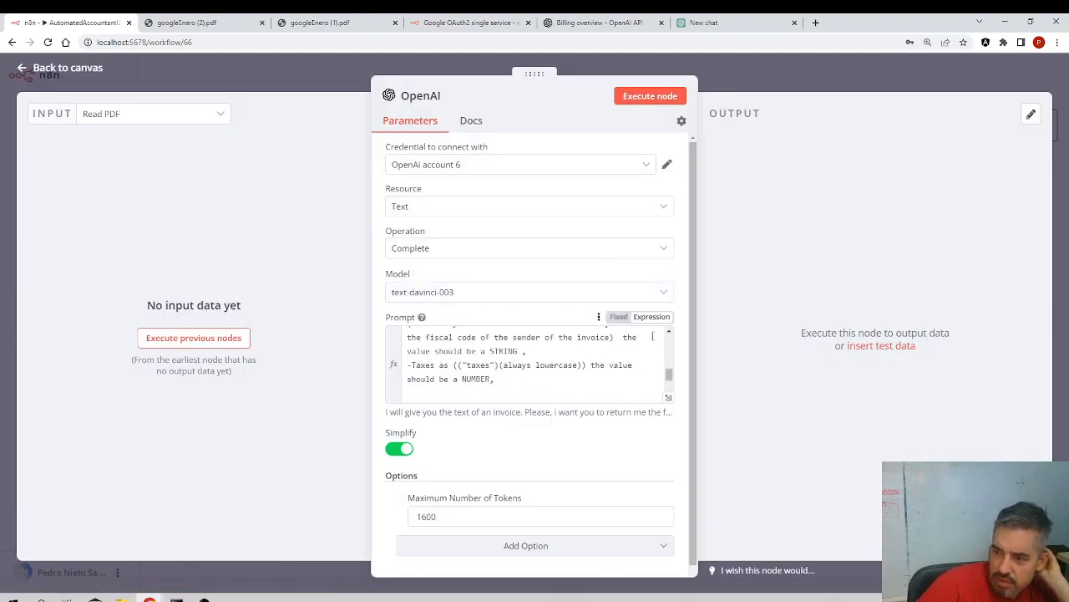
pyautogui.click(523, 351)
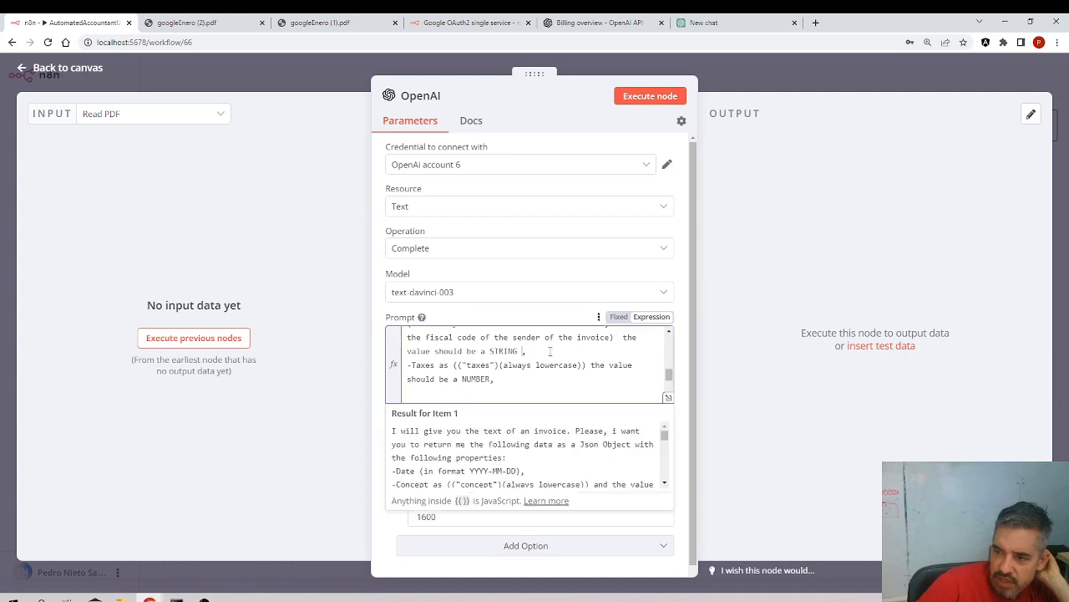
pyautogui.click(670, 331)
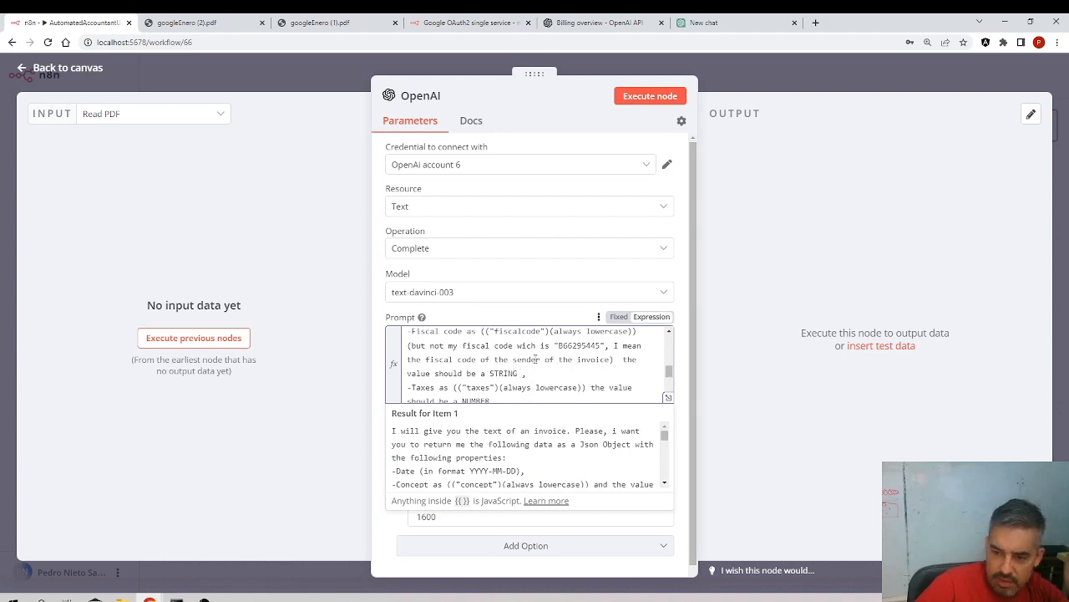
pyautogui.write("and please don't modify")
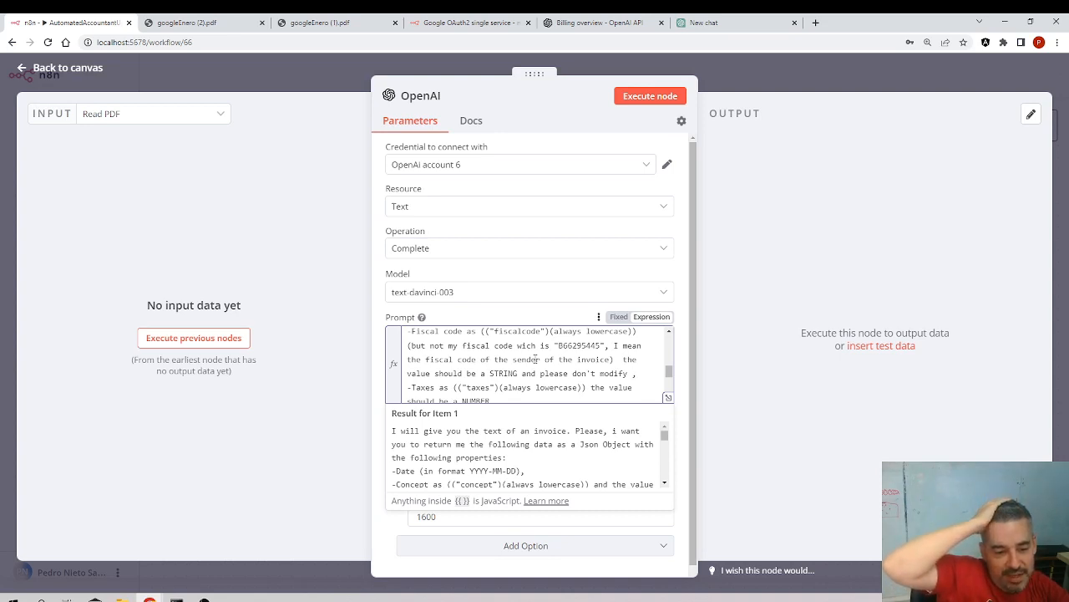
pyautogui.write('it in any way')
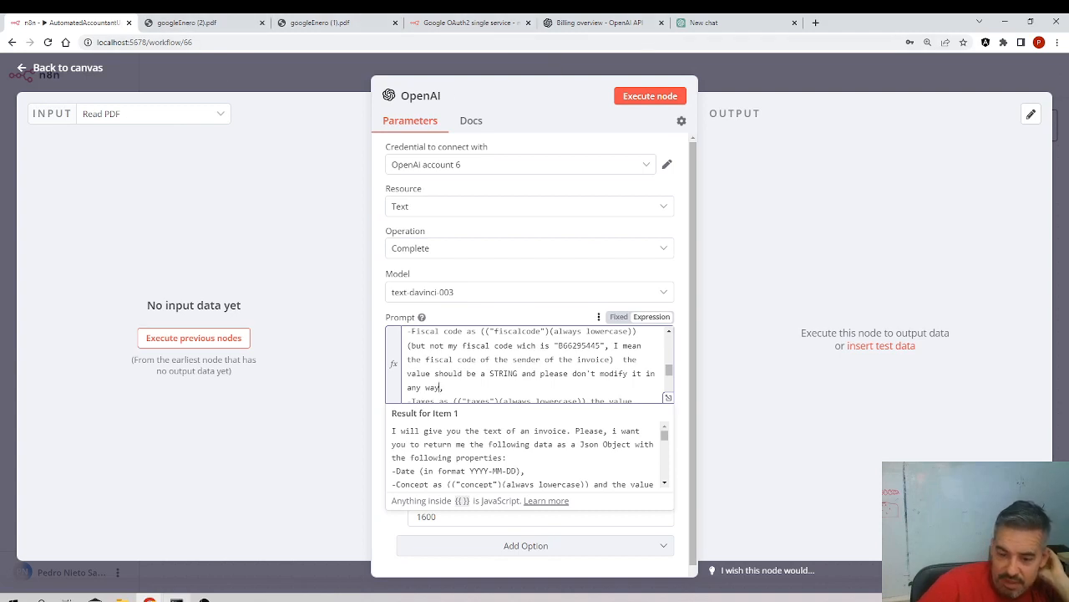
# - Switch to the Invoices folder in Google Drive and delete its three PDF invoices
pyautogui.moveTo(149, 597)
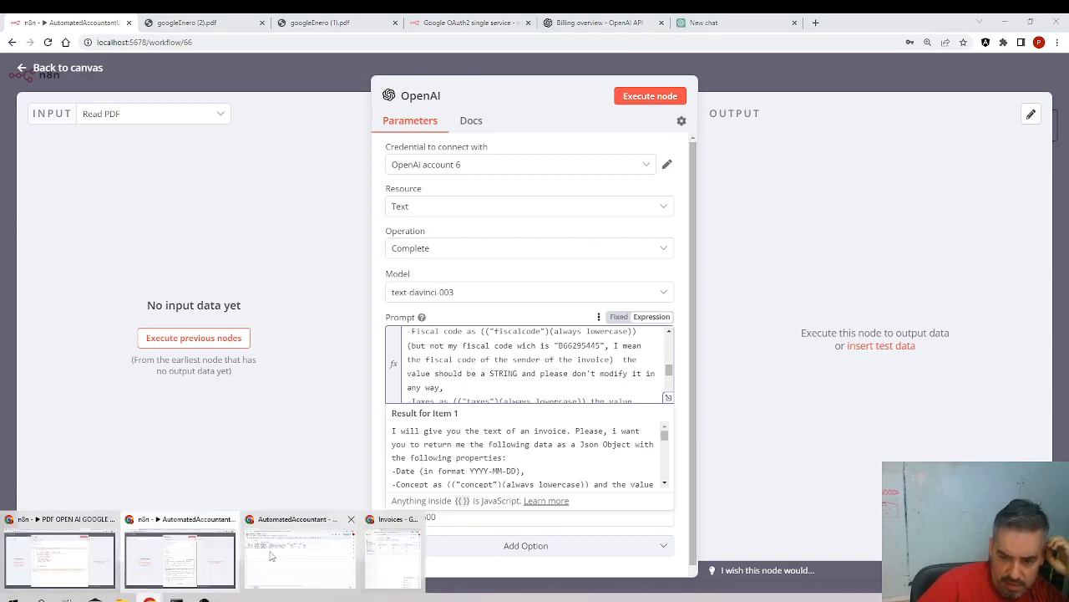
pyautogui.click(390, 561)
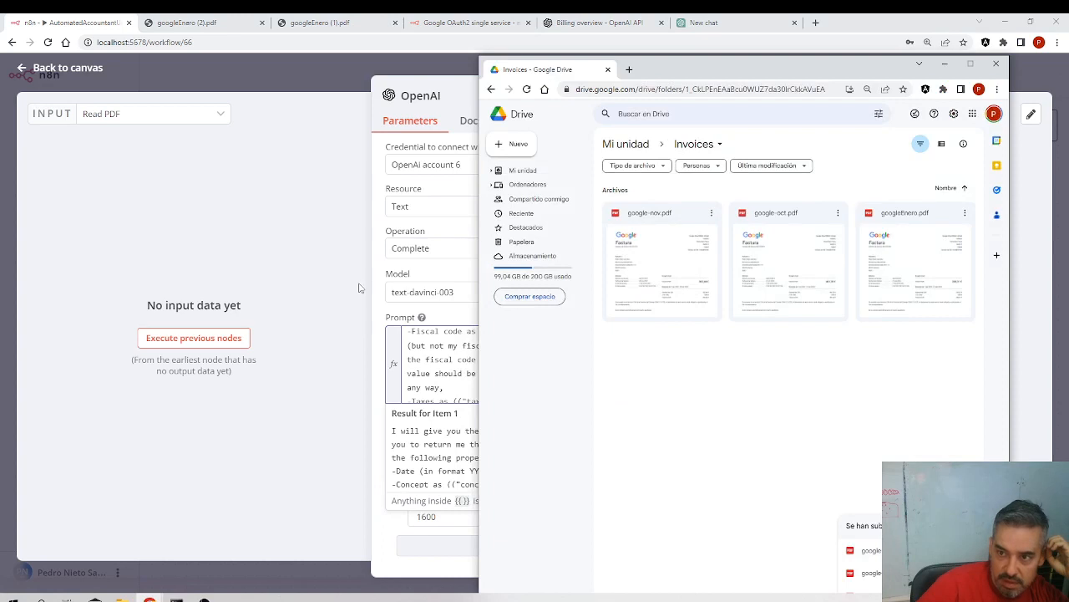
pyautogui.moveTo(929, 371); pyautogui.dragTo(625, 256)
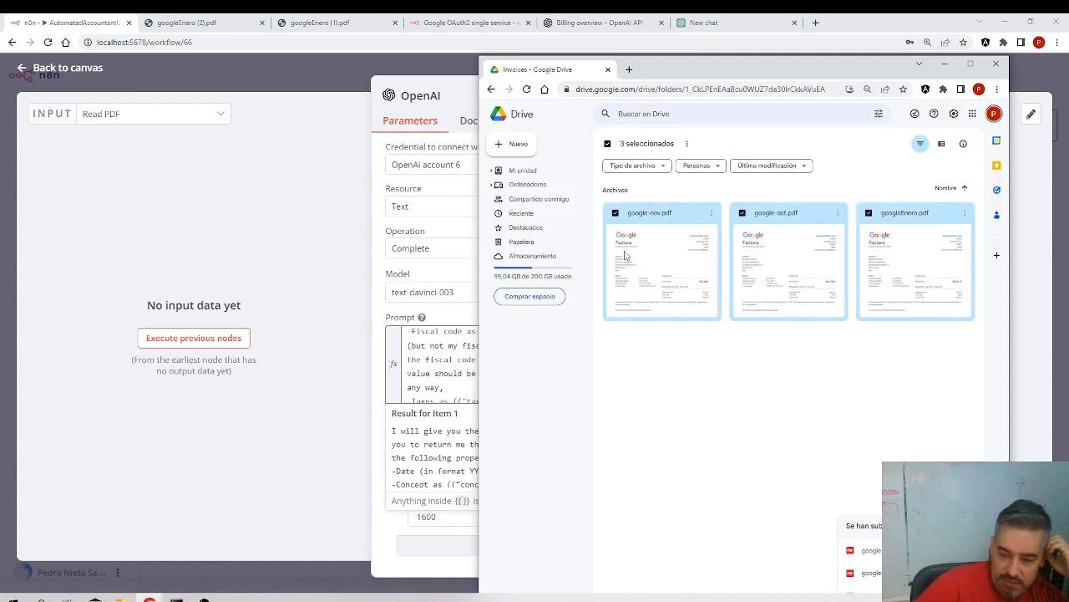
pyautogui.press('Delete')
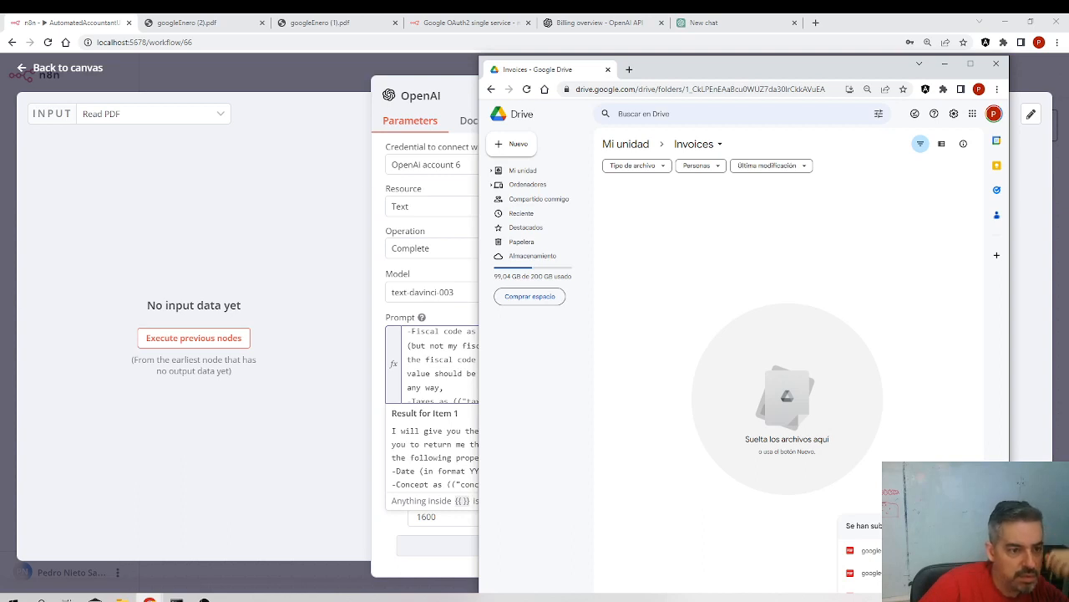
# - Upload googleEnero, google-oct and google-nov from the local GoogleInvoices folder to the Drive Invoices folder, and return to n8n
pyautogui.hotkey('alt', 'Tab')
pyautogui.moveTo(196, 256); pyautogui.dragTo(739, 376)
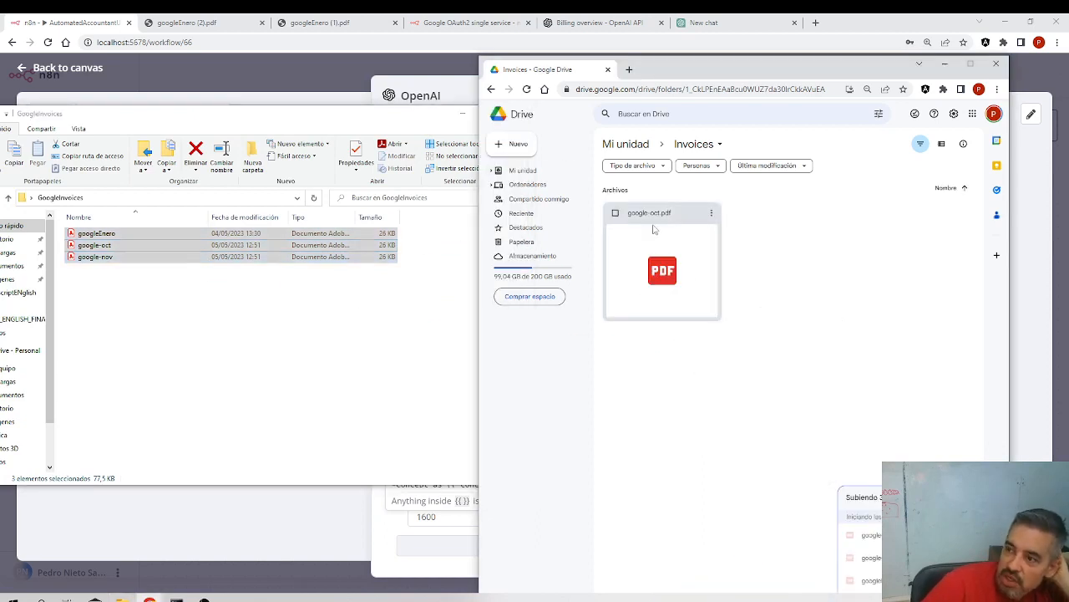
pyautogui.click(458, 117)
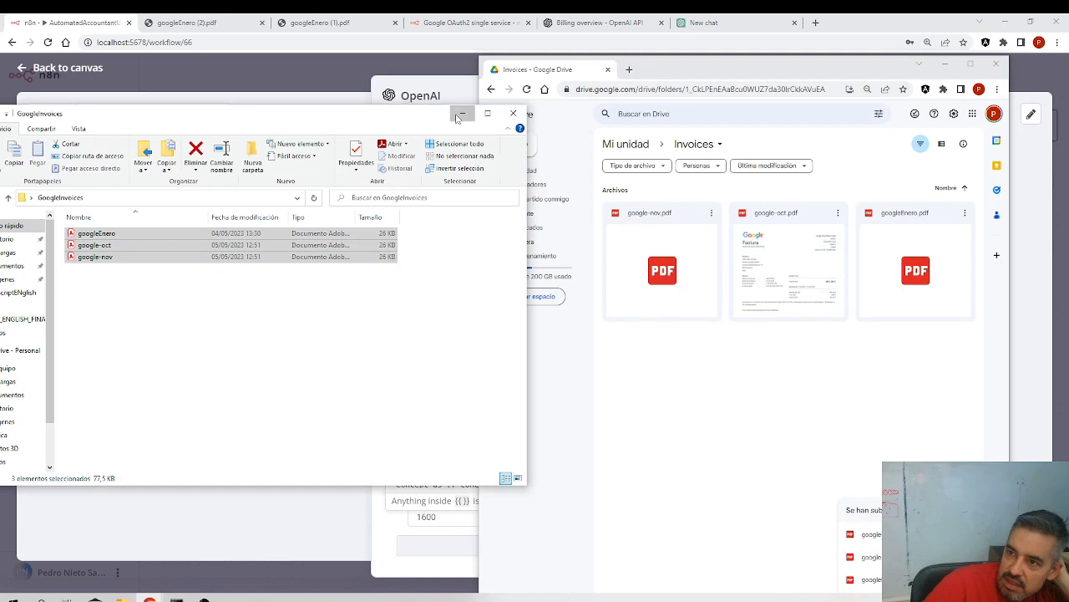
pyautogui.click(461, 113)
pyautogui.click(944, 64)
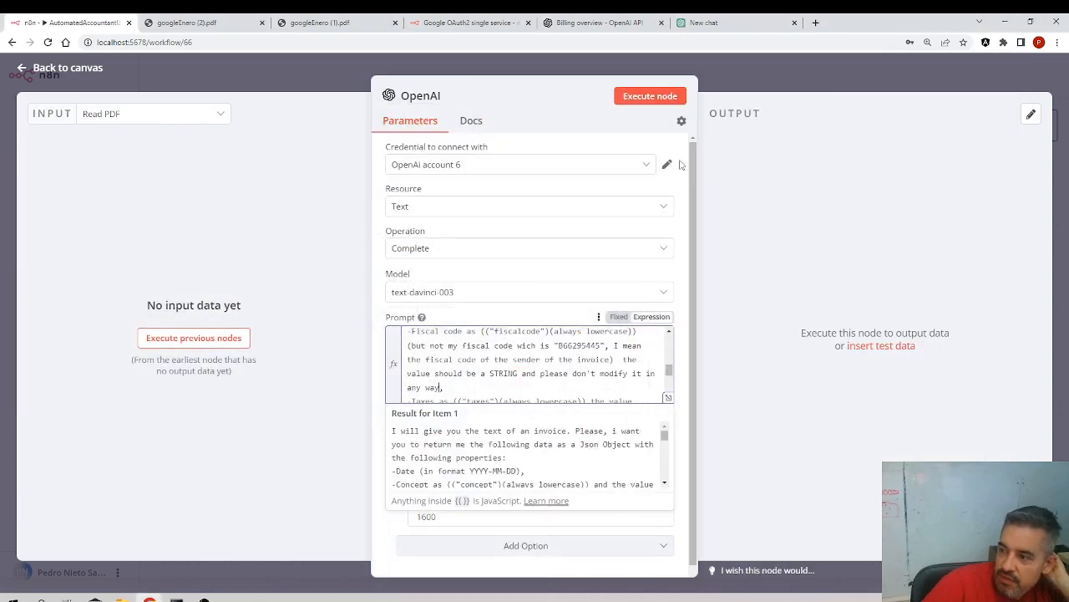
# - Close the OpenAI node, save the workflow and open its newest execution
pyautogui.click(58, 71)
pyautogui.click(1010, 75)
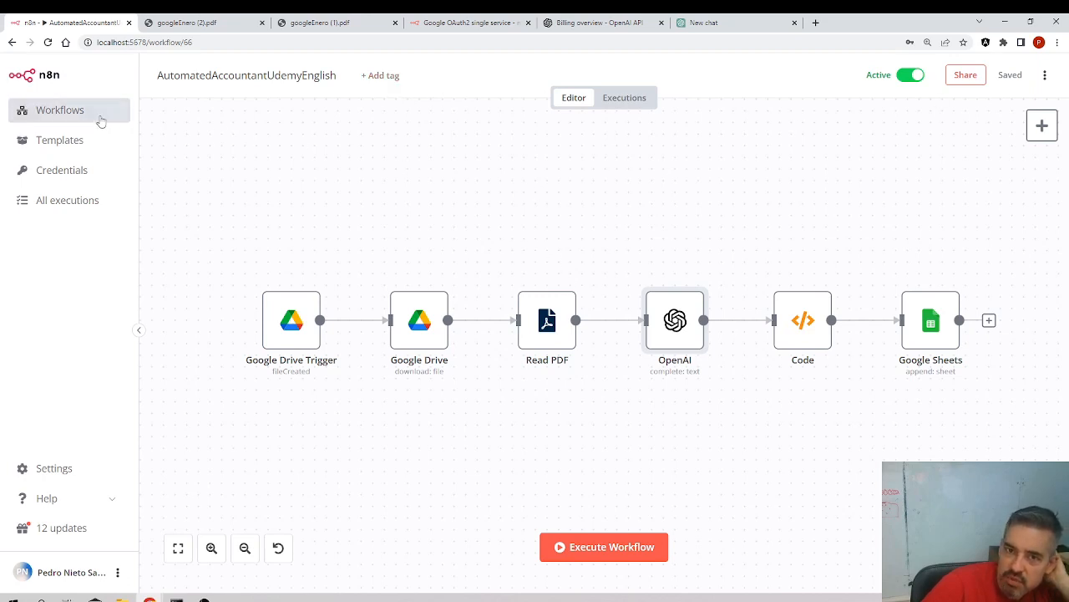
pyautogui.click(629, 104)
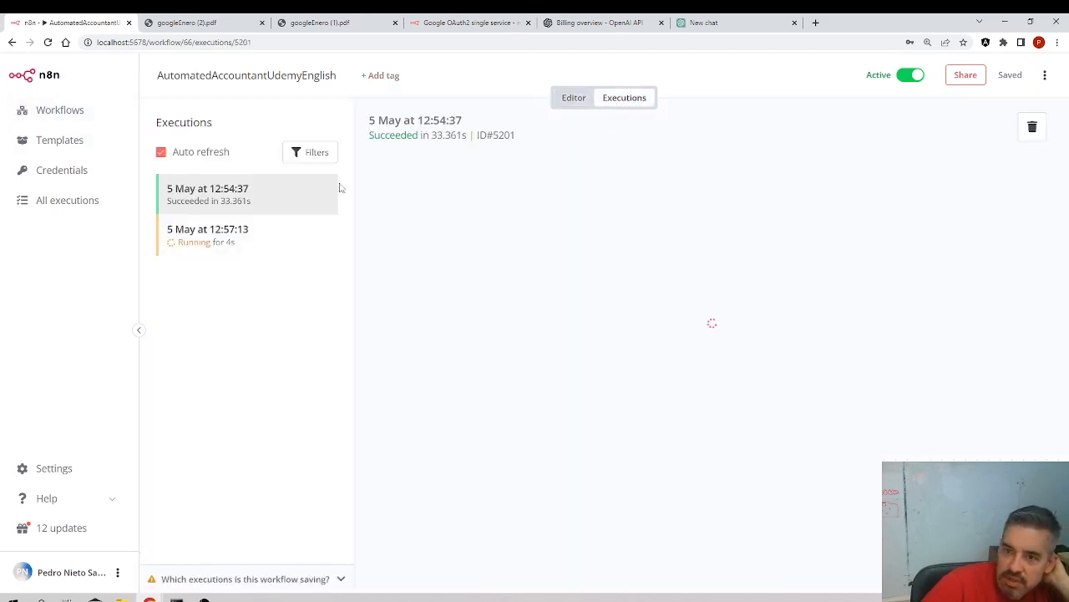
pyautogui.click(250, 236)
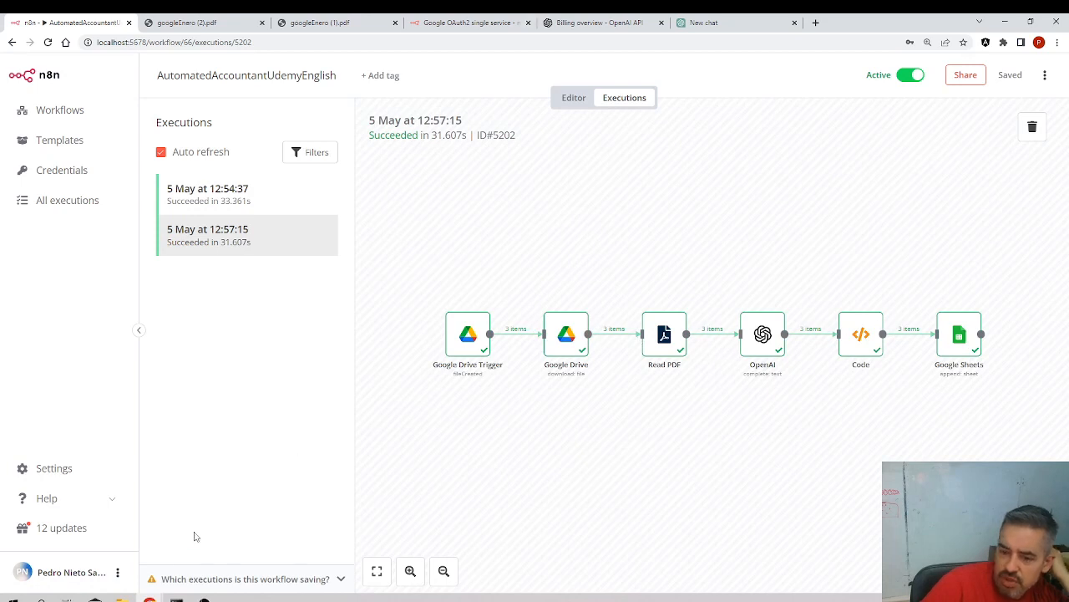
# - Switch to the AutomatedAccountant sheet and check the fiscal codes in the newly added invoice rows
pyautogui.click(322, 566)
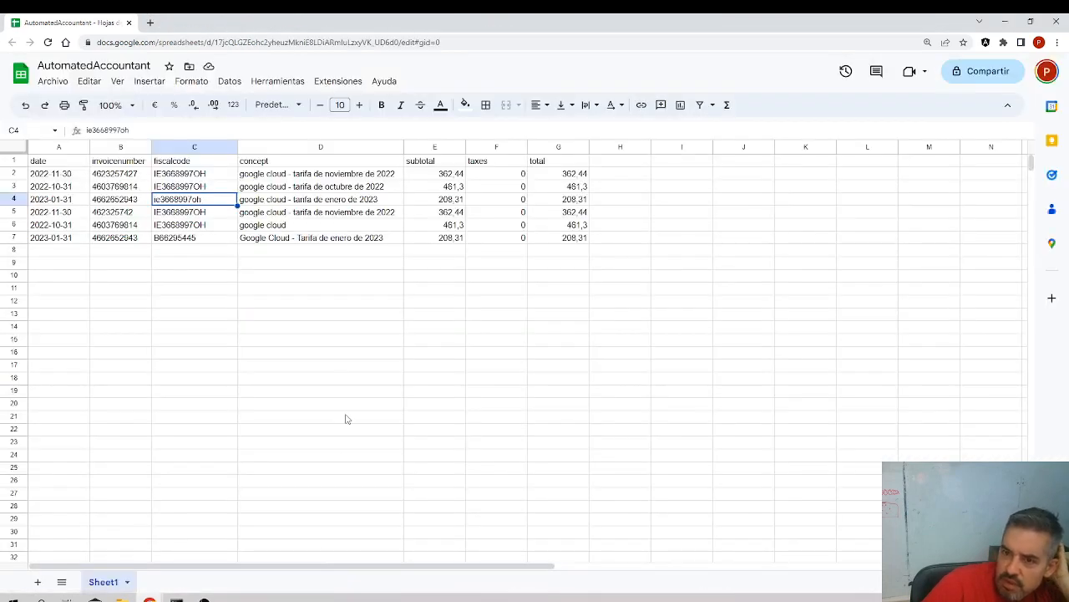
pyautogui.click(208, 215)
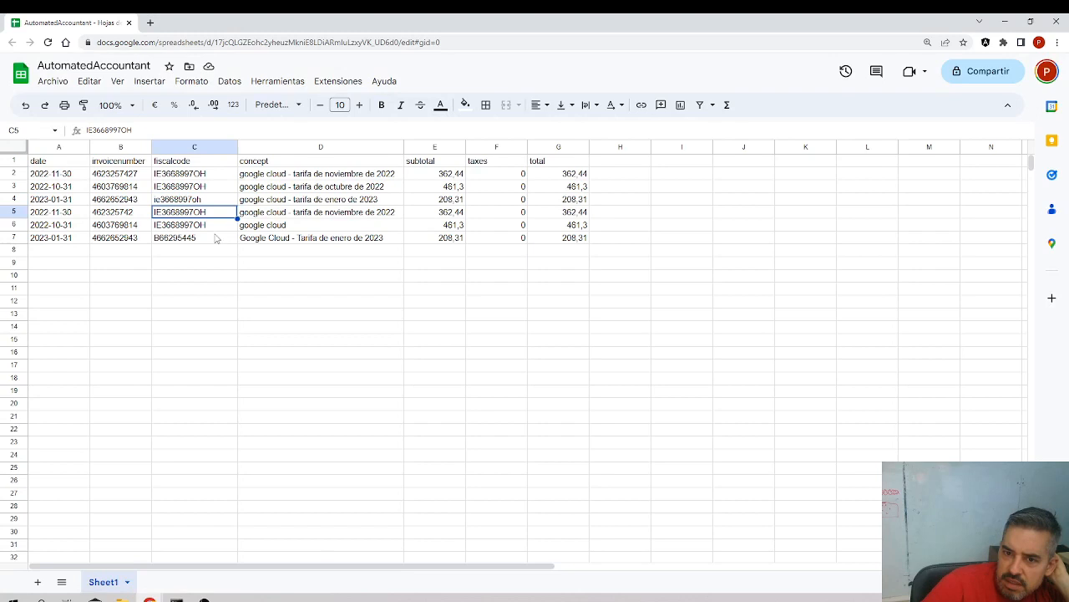
pyautogui.click(216, 241)
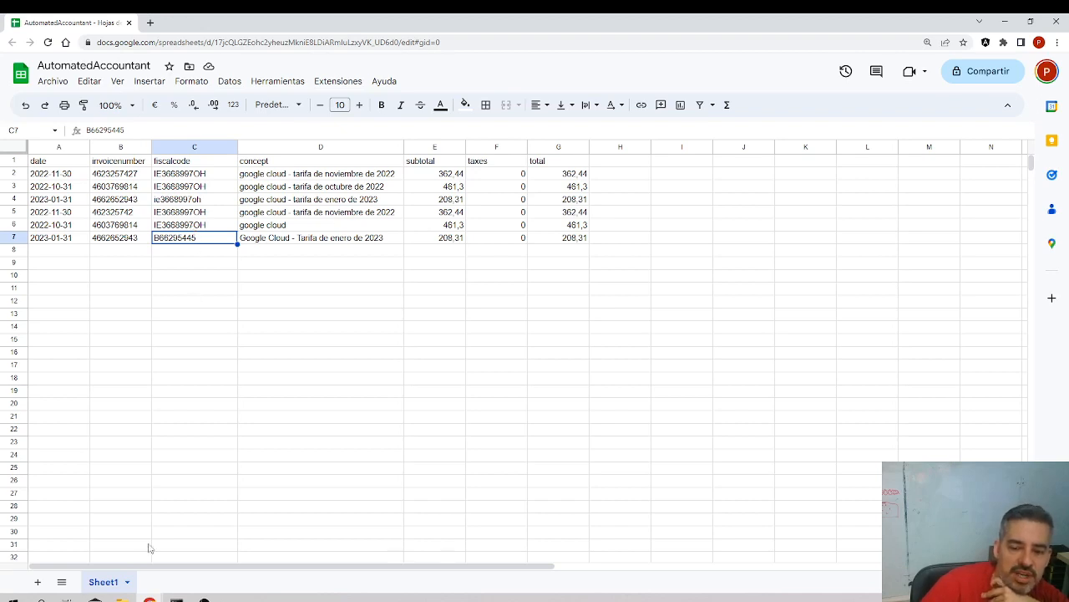
# - Switch back to n8n, reopen the AutomatedAccountantUdemyEnglish workflow and open its OpenAI node
pyautogui.moveTo(149, 598)
pyautogui.click(213, 559)
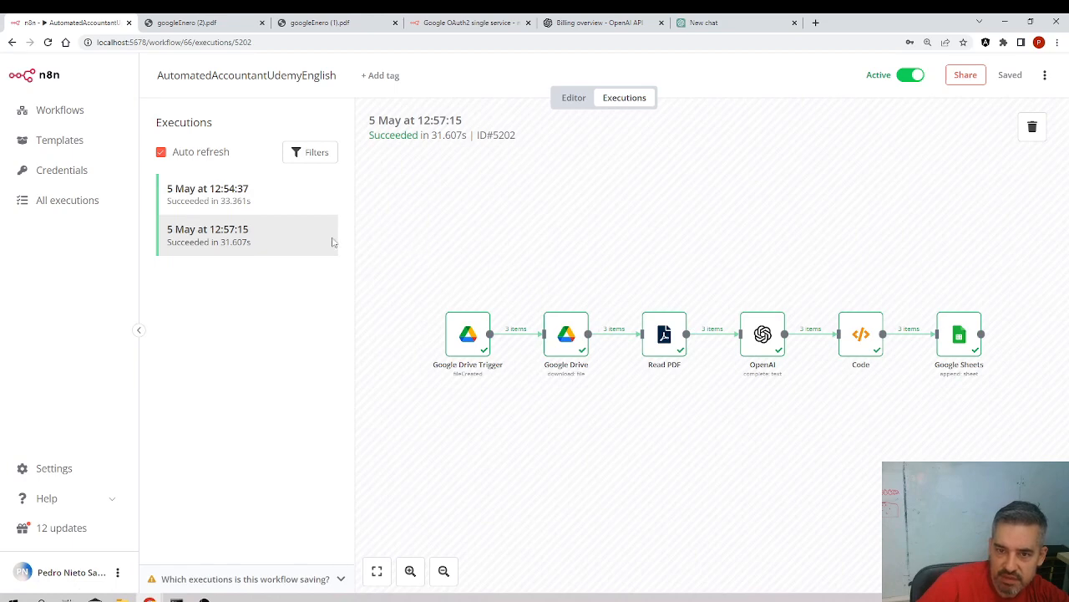
pyautogui.click(71, 115)
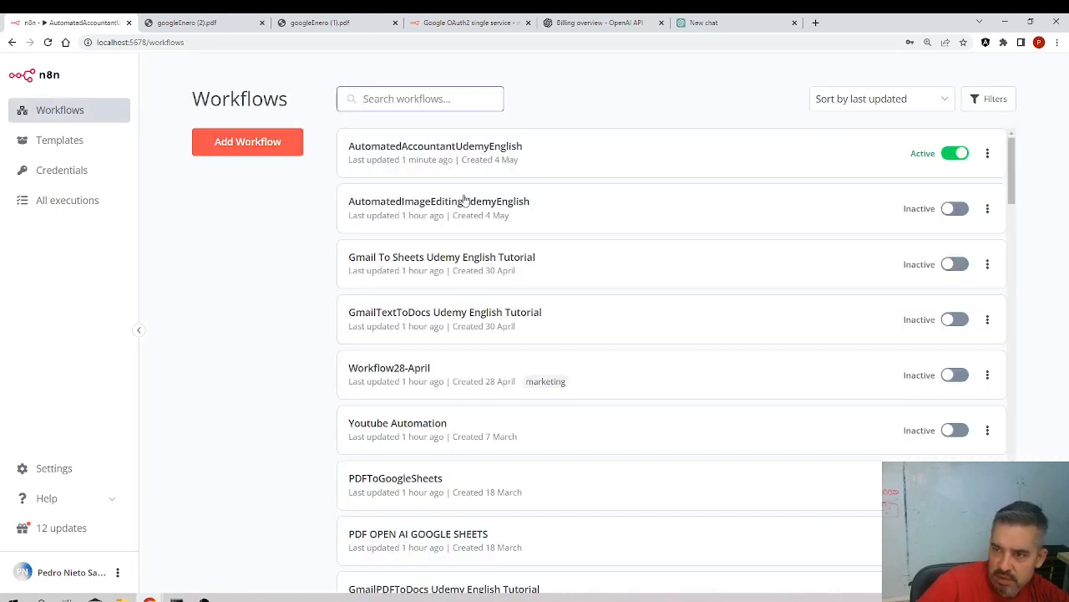
pyautogui.click(482, 164)
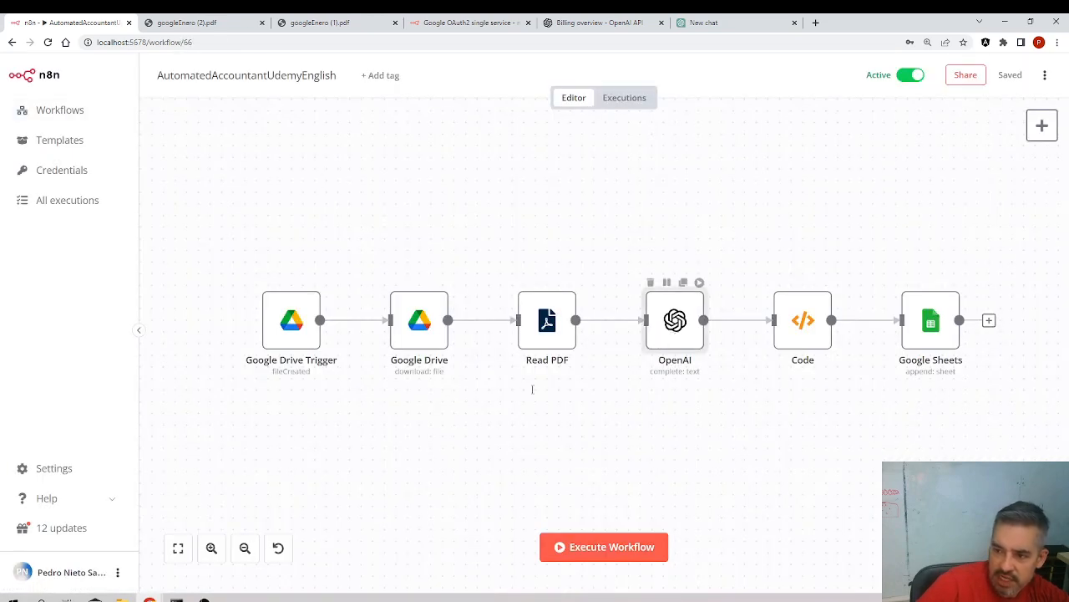
pyautogui.doubleClick(675, 321)
# - Change the prompt's fiscal code instruction to "Fiscal code of sender" and its property name to "fiscalcodesender"
pyautogui.scroll(-3, 513, 379)
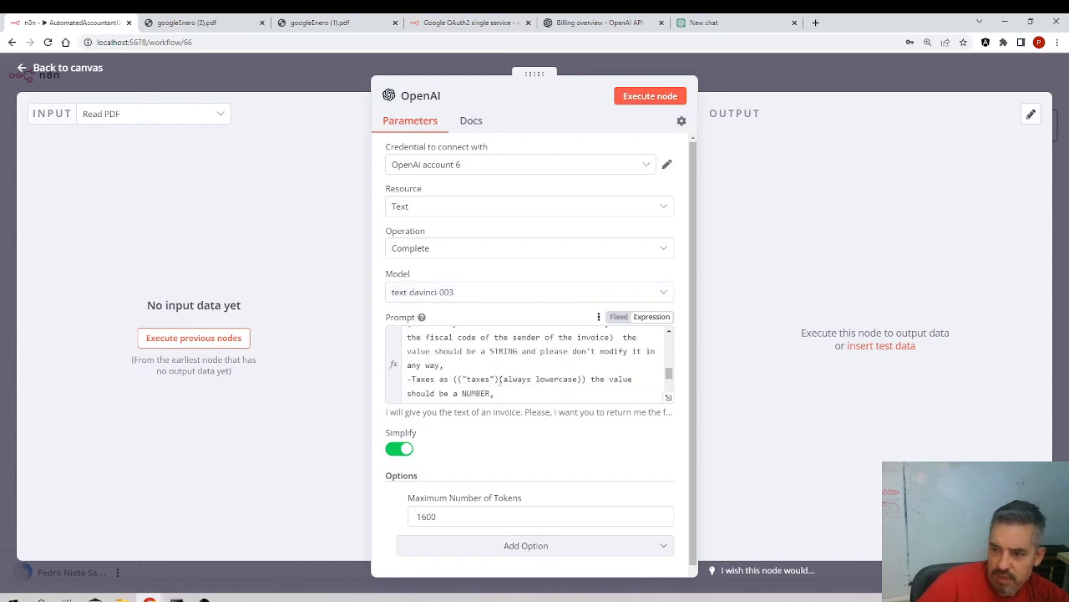
pyautogui.scroll(-2, 496, 377)
pyautogui.scroll(5, 493, 377)
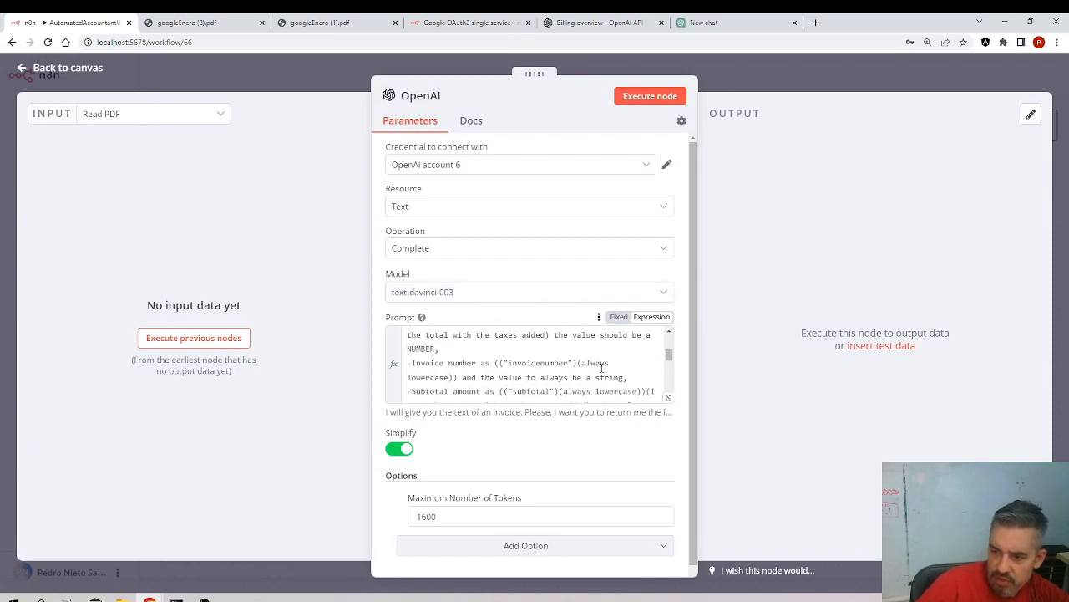
pyautogui.click(670, 332)
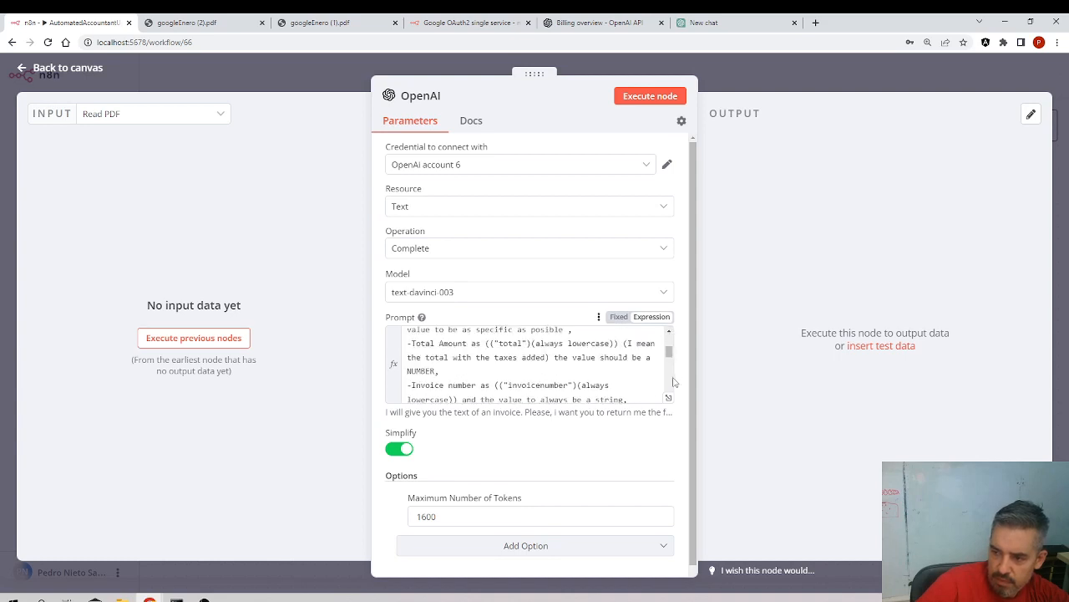
pyautogui.moveTo(667, 352); pyautogui.dragTo(668, 363)
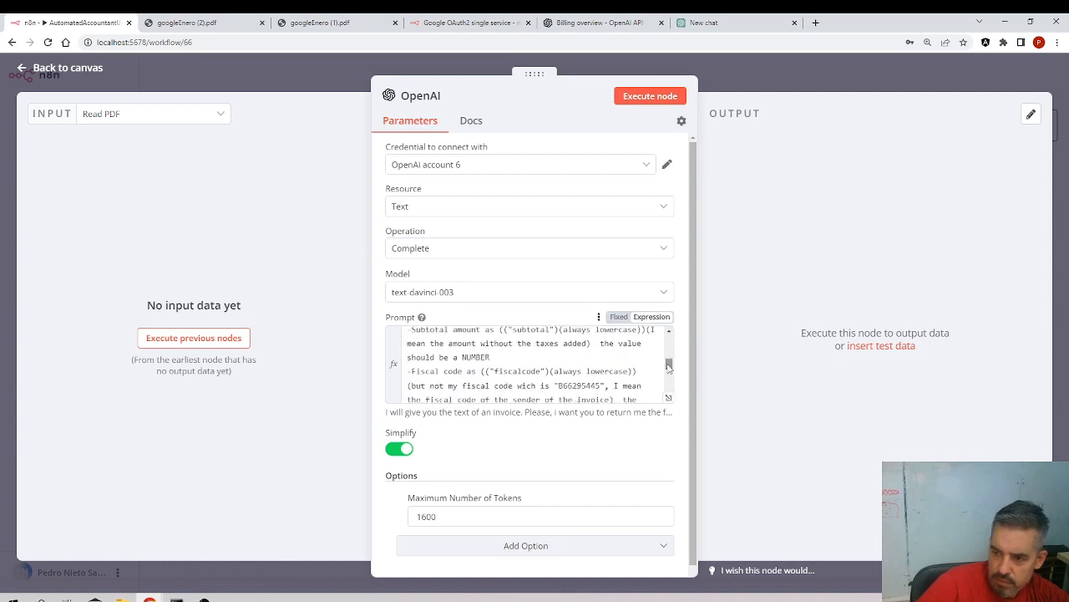
pyautogui.click(464, 371)
pyautogui.write('of sender')
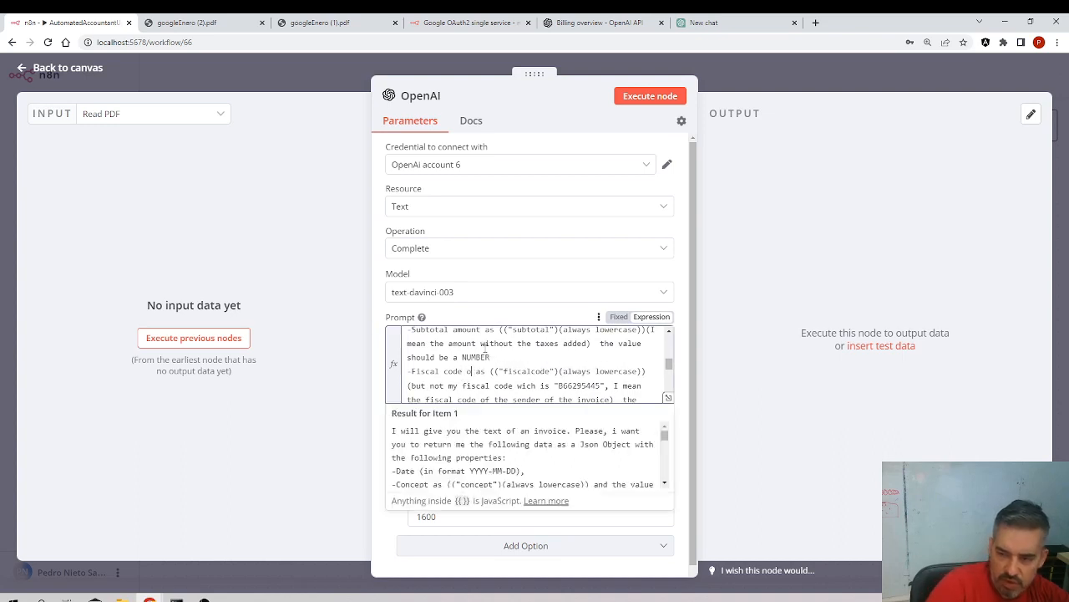
pyautogui.click(587, 371)
pyautogui.write('sender')
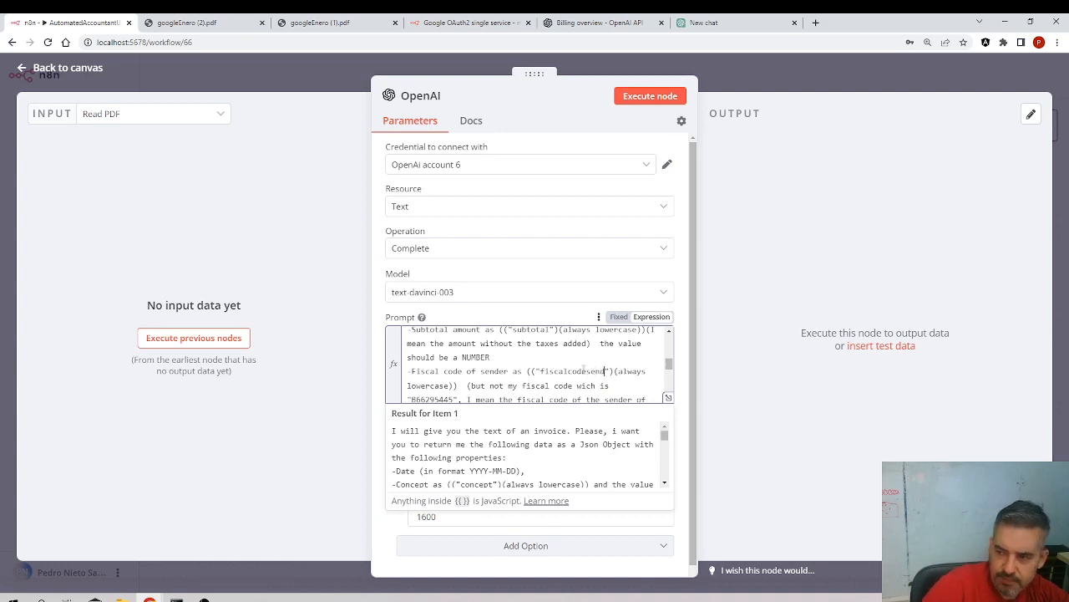
# - Duplicate the complete sender fiscal code instruction directly below itself in the prompt
pyautogui.moveTo(668, 361); pyautogui.dragTo(668, 368)
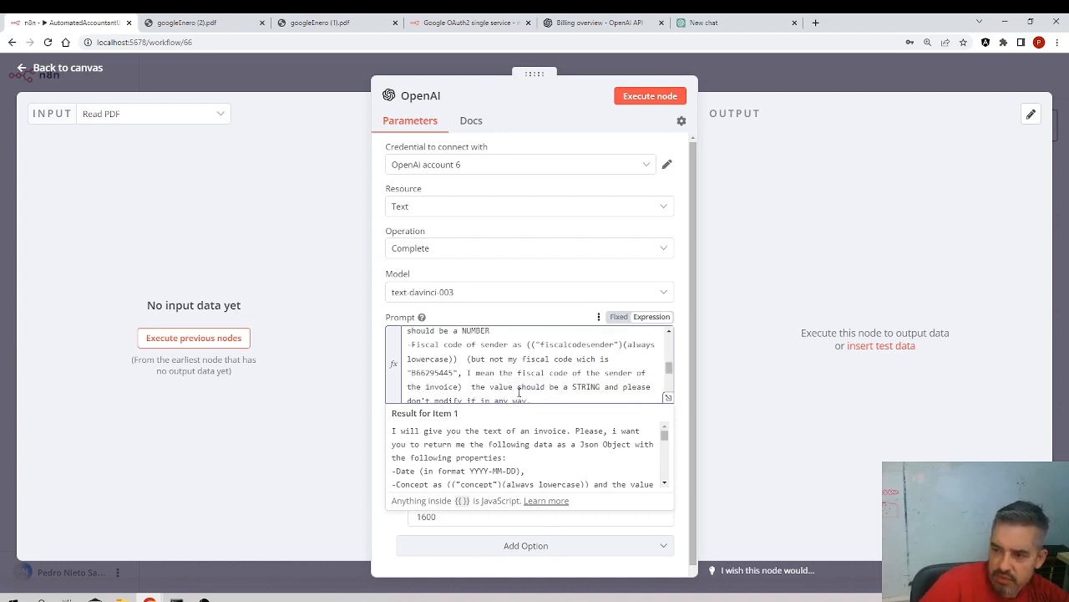
pyautogui.moveTo(533, 400); pyautogui.dragTo(408, 338)
pyautogui.click(545, 396)
pyautogui.press('Return')
pyautogui.press('BackSpace')
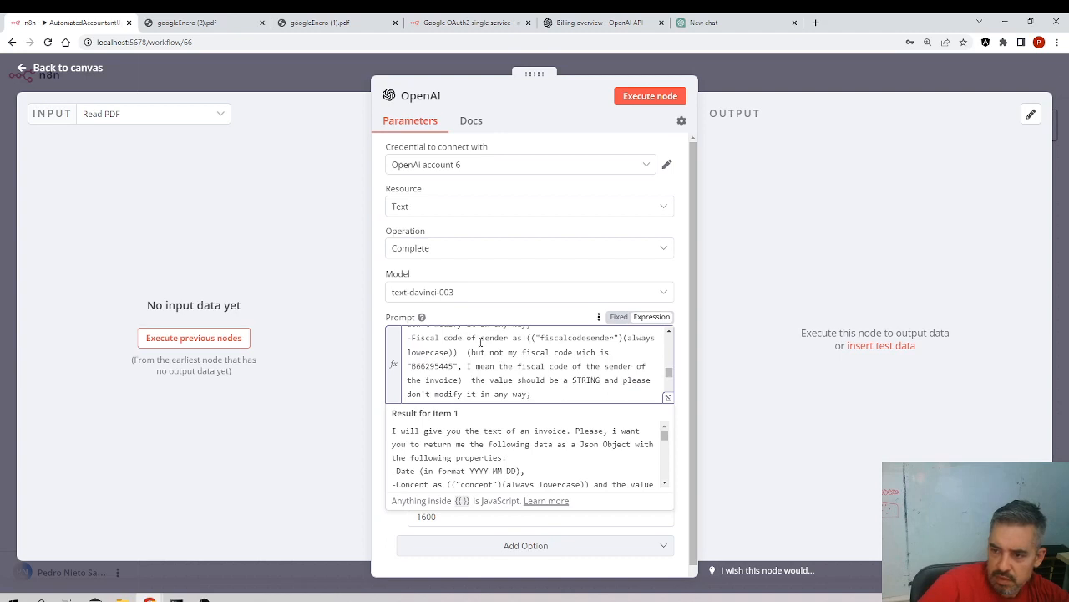
# - Change the duplicated instruction to "Fiscal code of receiver" with the property name "fiscalcodereceiver"
pyautogui.doubleClick(492, 338)
pyautogui.write('receiver')
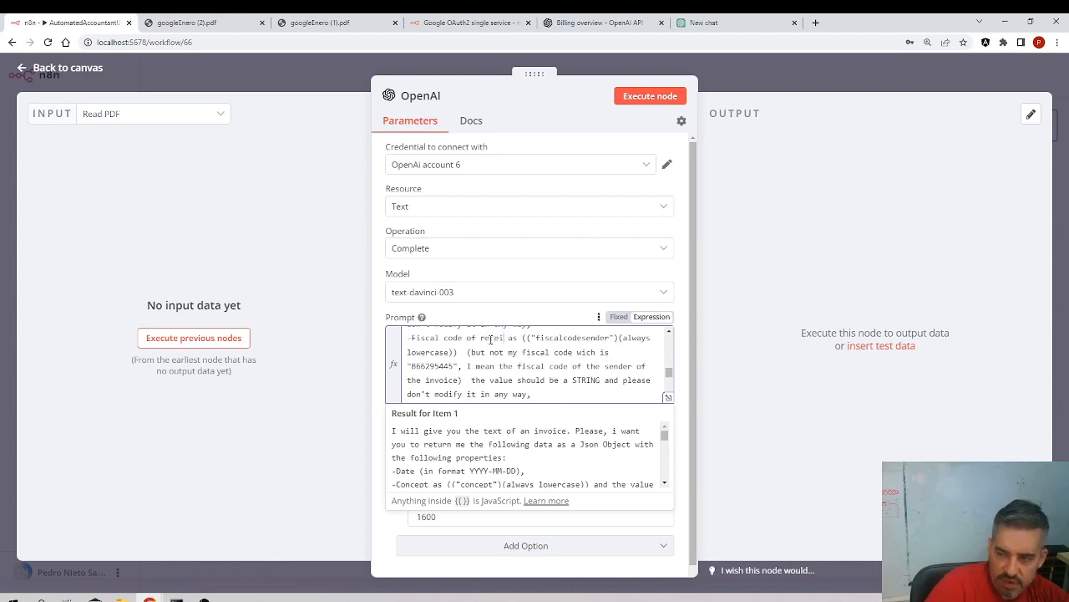
pyautogui.click(627, 338)
pyautogui.press('BackSpace')
pyautogui.press('BackSpace')
pyautogui.press('BackSpace')
pyautogui.press('BackSpace')
pyautogui.press('BackSpace')
pyautogui.press('BackSpace')
pyautogui.write('receiver')
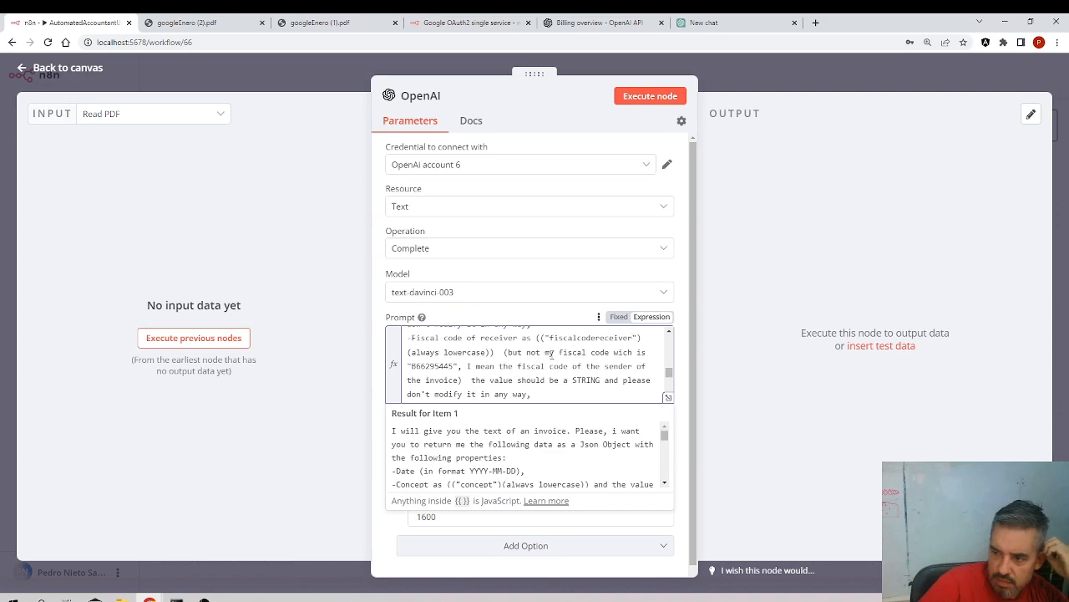
# - Reword the sender fiscal code instruction's clarification to read "I mean my fiscal code of the receiver of the invoice"
pyautogui.click(668, 332)
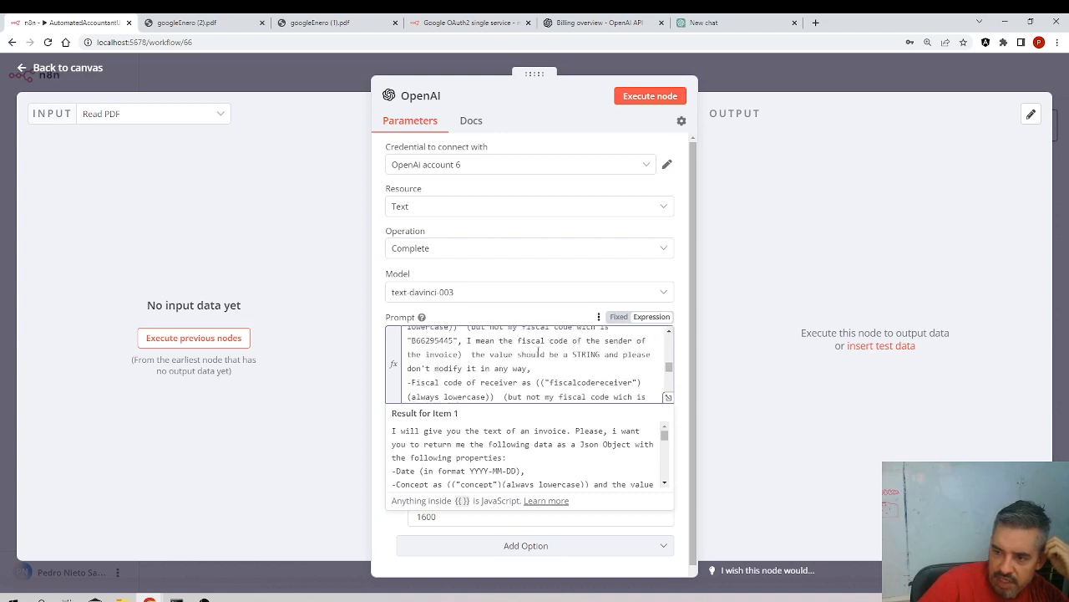
pyautogui.moveTo(529, 368); pyautogui.dragTo(500, 341)
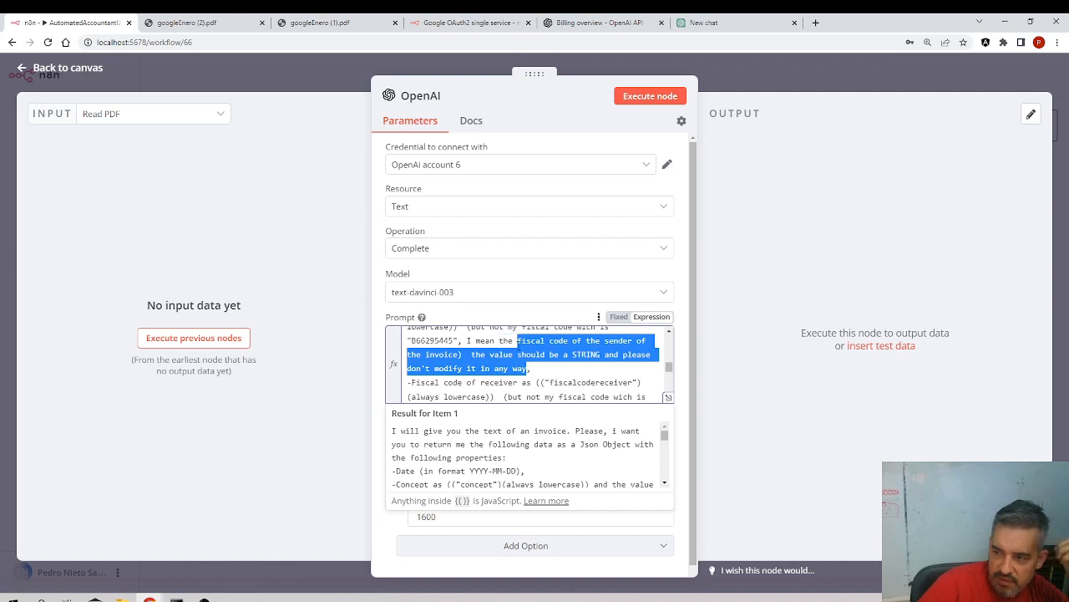
pyautogui.click(518, 345)
pyautogui.doubleClick(508, 342)
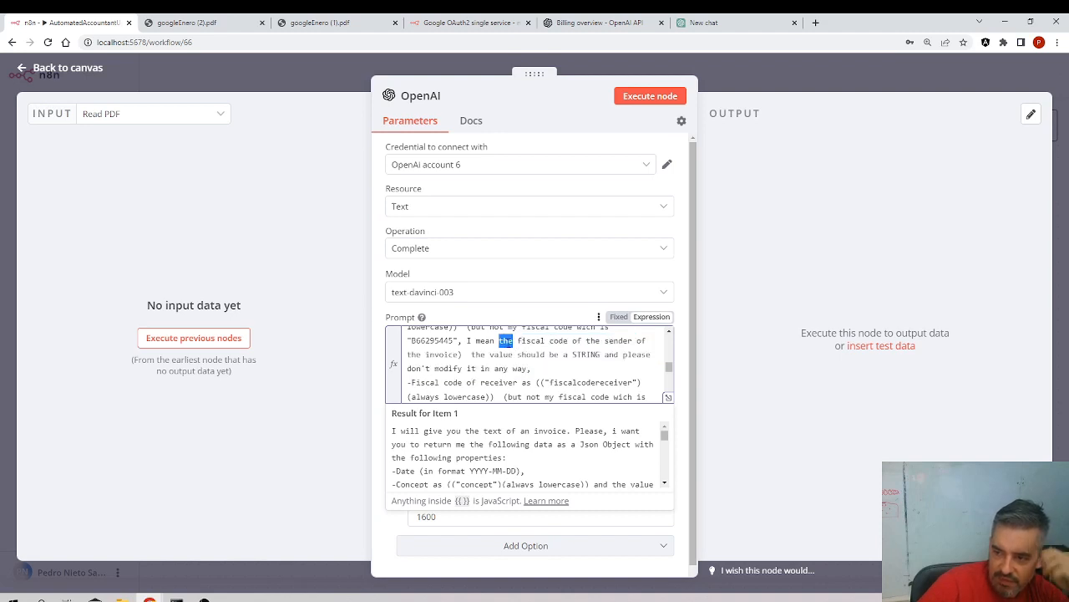
pyautogui.write('my')
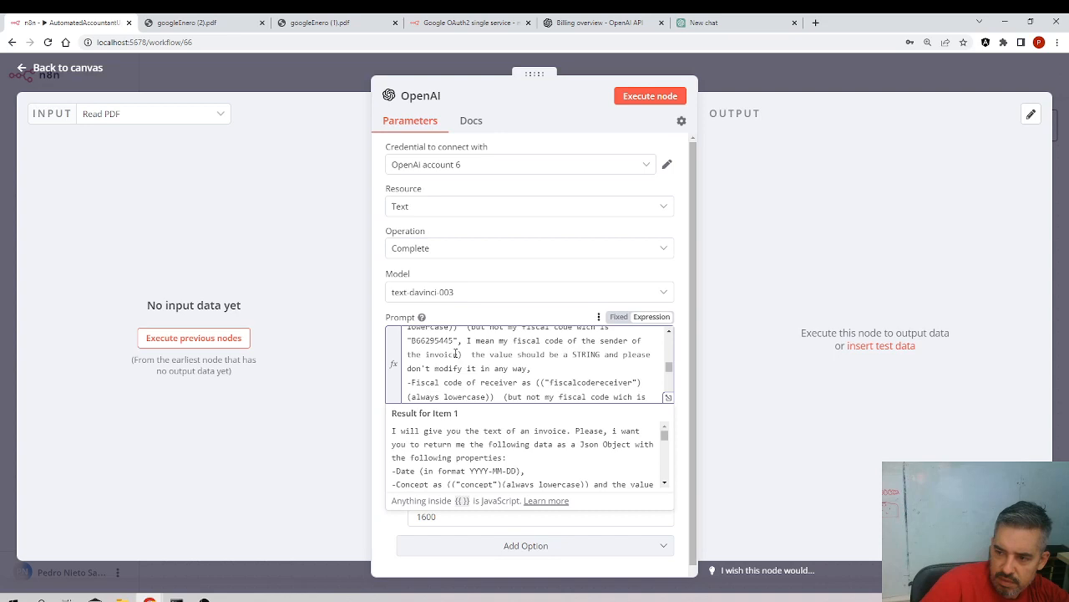
pyautogui.doubleClick(617, 340)
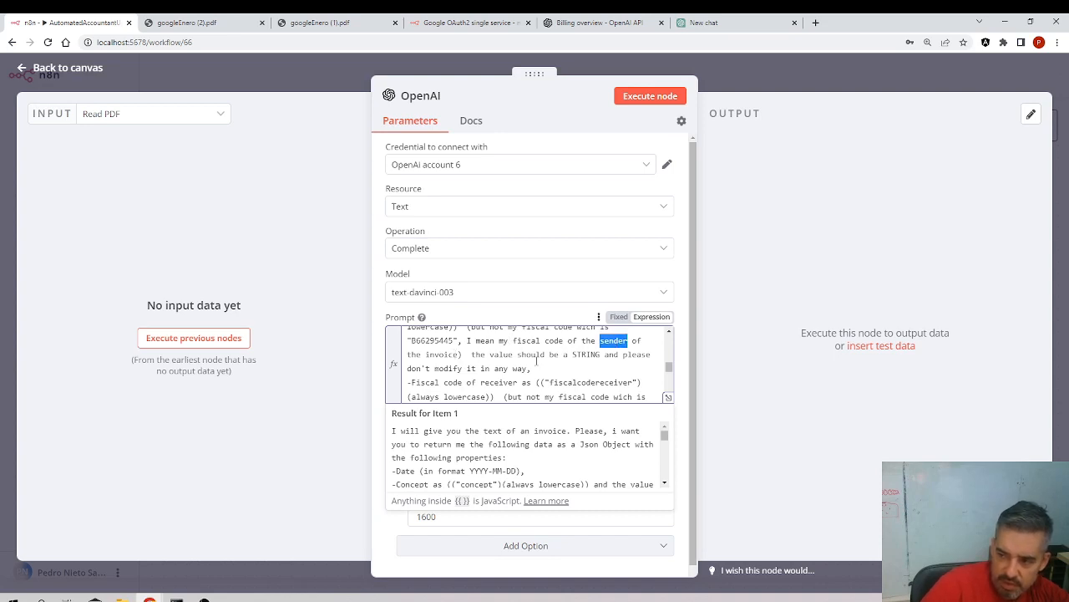
pyautogui.write('receiver')
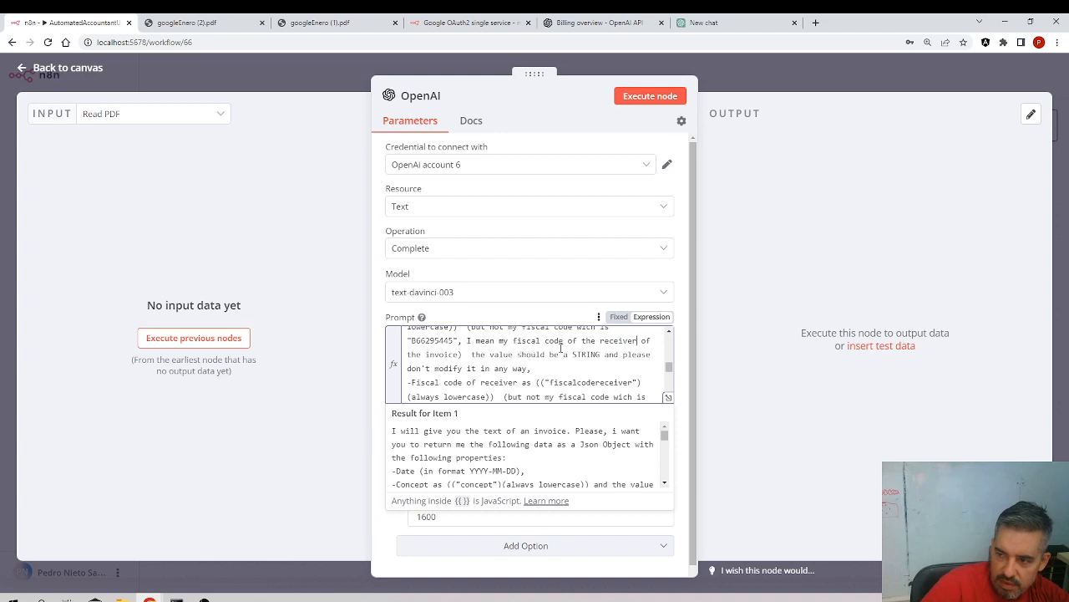
pyautogui.scroll(1, 534, 353)
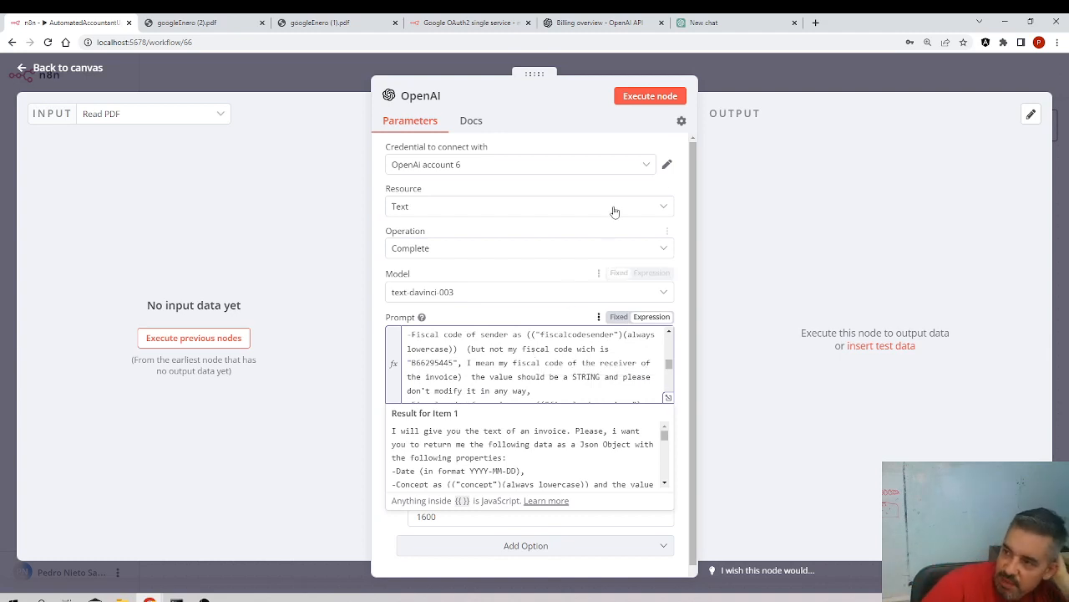
# - Execute the OpenAI node with the revised prompt, close it and save the workflow
pyautogui.click(646, 97)
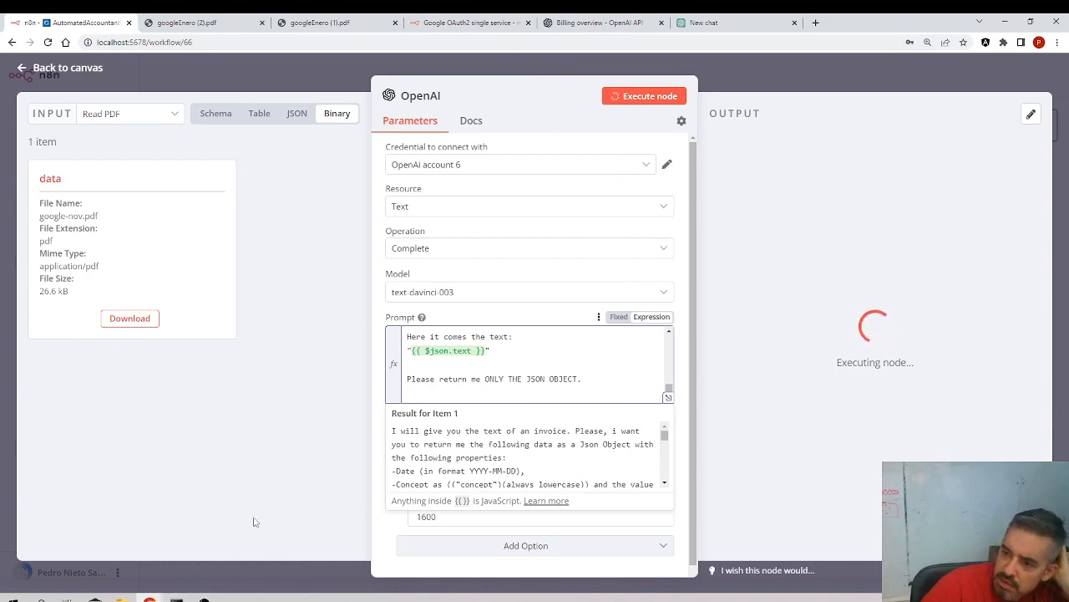
pyautogui.press('Escape')
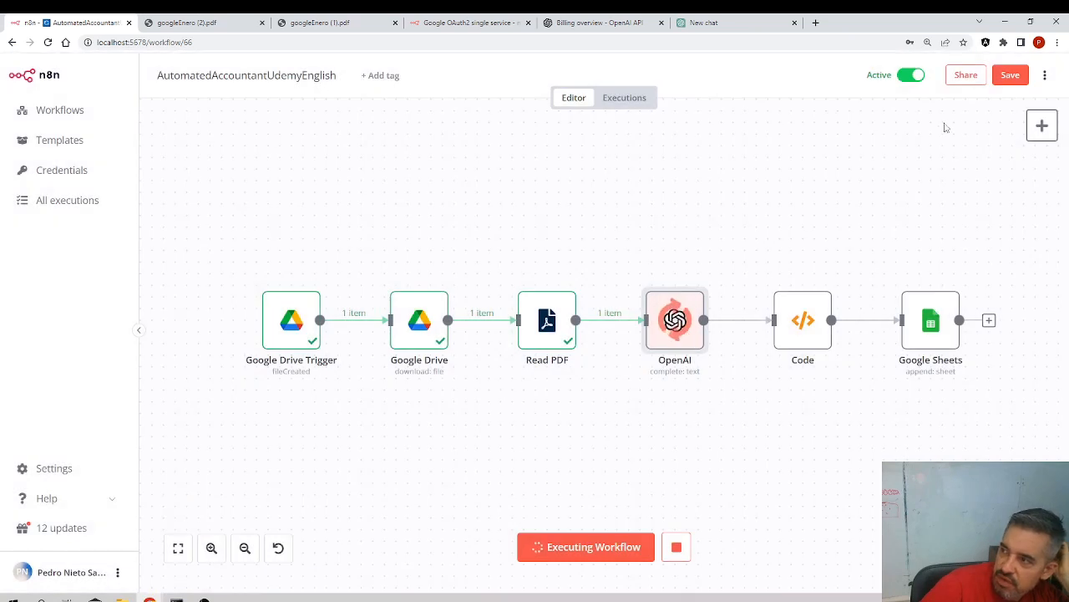
pyautogui.click(1011, 74)
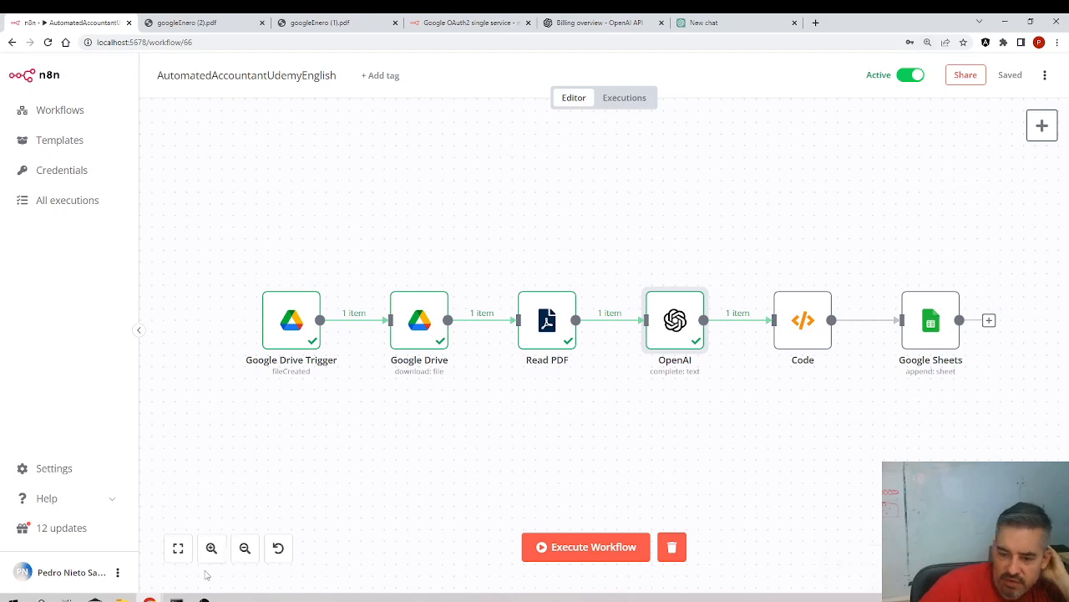
# - Switch to the AutomatedAccountant Google Sheet and clear the invoice data in A2:H7
pyautogui.click(149, 598)
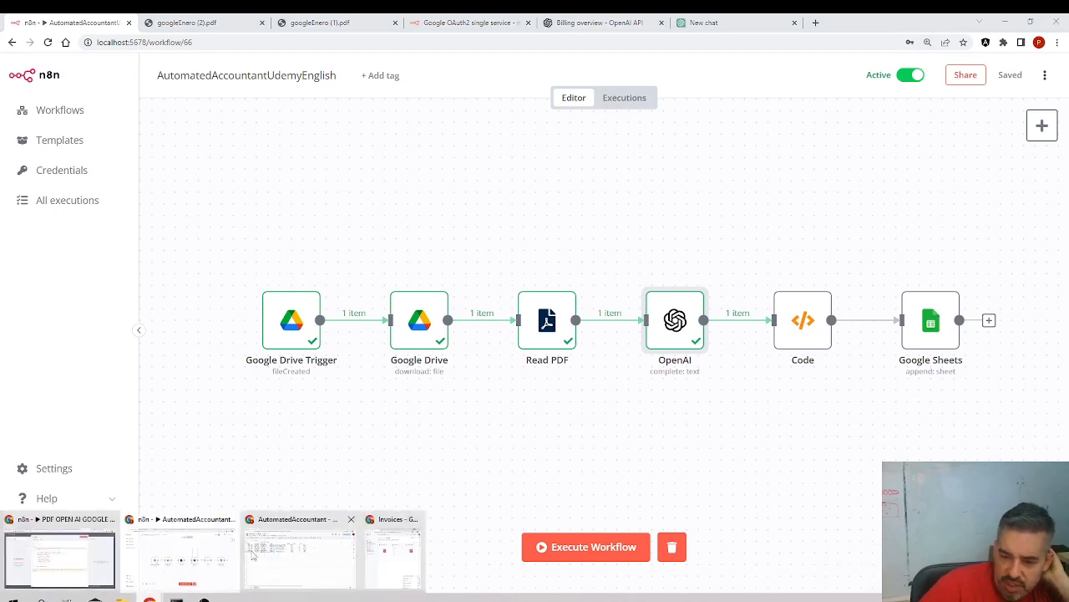
pyautogui.click(300, 520)
pyautogui.moveTo(625, 173); pyautogui.dragTo(31, 241)
pyautogui.press('Delete')
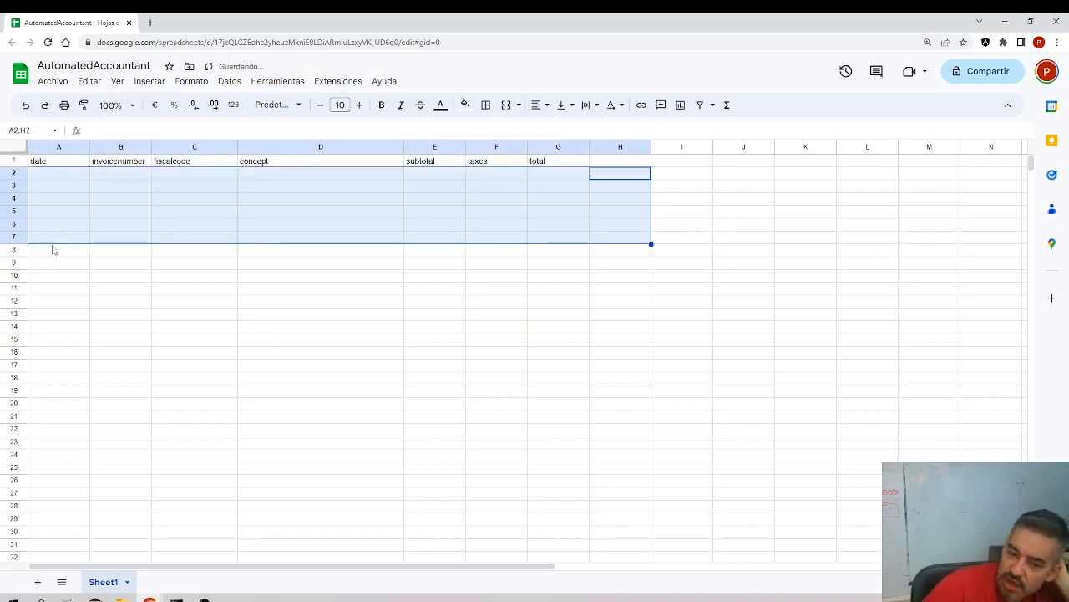
# - Delete the three PDFs from Drive's Invoices folder and upload googleEnero, google-oct and google-nov again from the local GoogleInvoices folder
pyautogui.moveTo(122, 598)
pyautogui.click(219, 564)
pyautogui.click(149, 598)
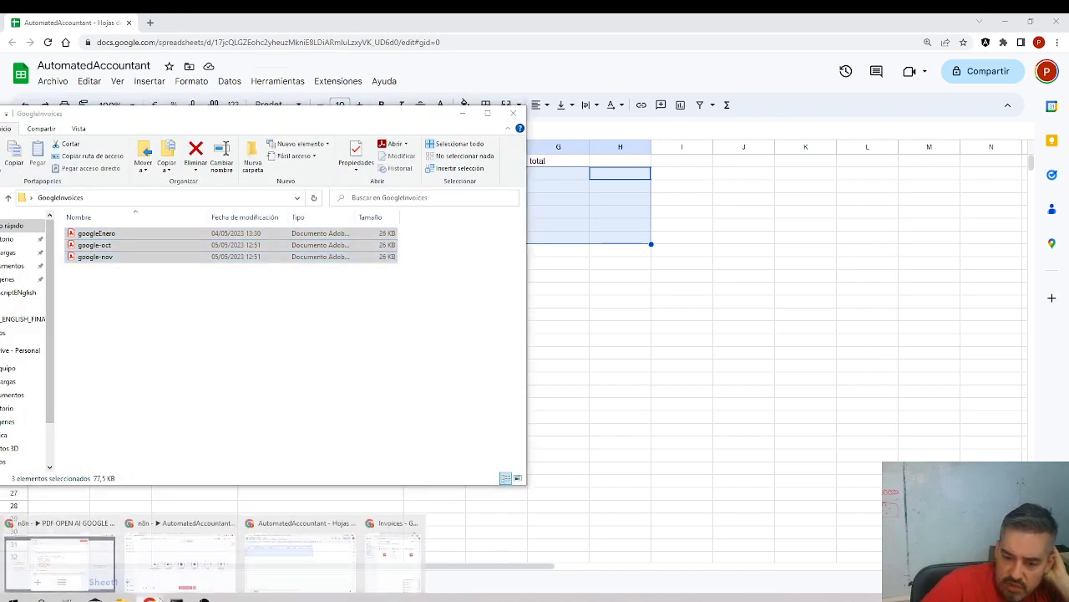
pyautogui.click(391, 554)
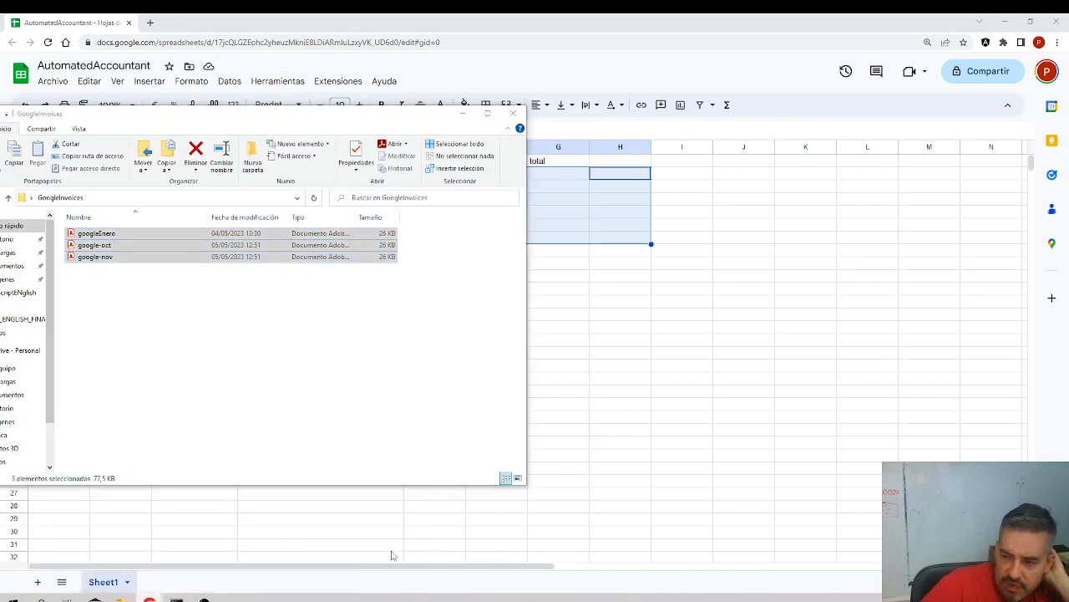
pyautogui.moveTo(943, 359); pyautogui.dragTo(670, 265)
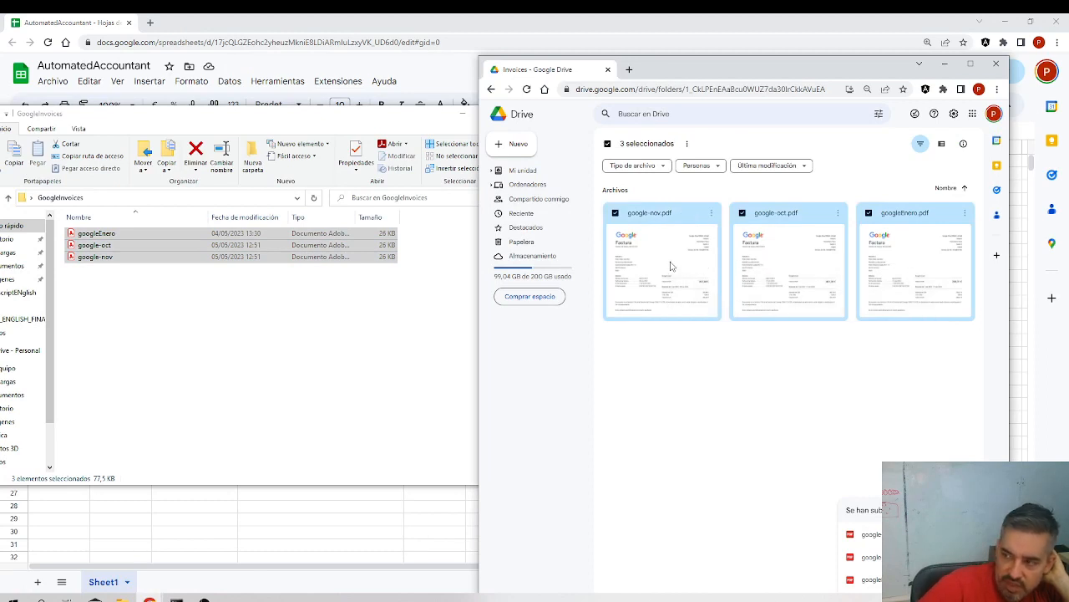
pyautogui.press('Delete')
pyautogui.moveTo(164, 255); pyautogui.dragTo(761, 335)
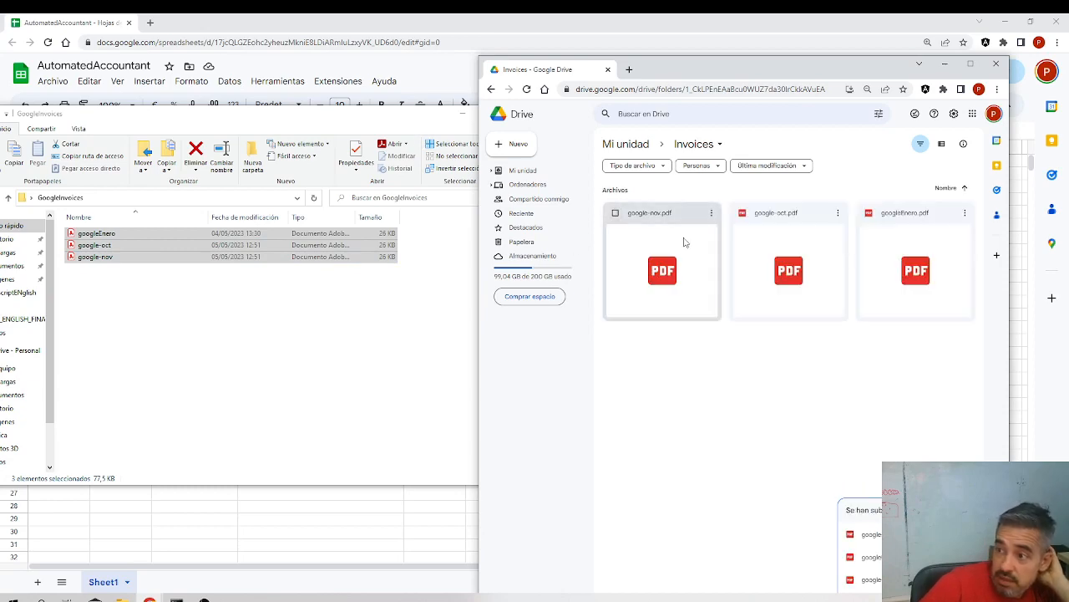
pyautogui.click(944, 64)
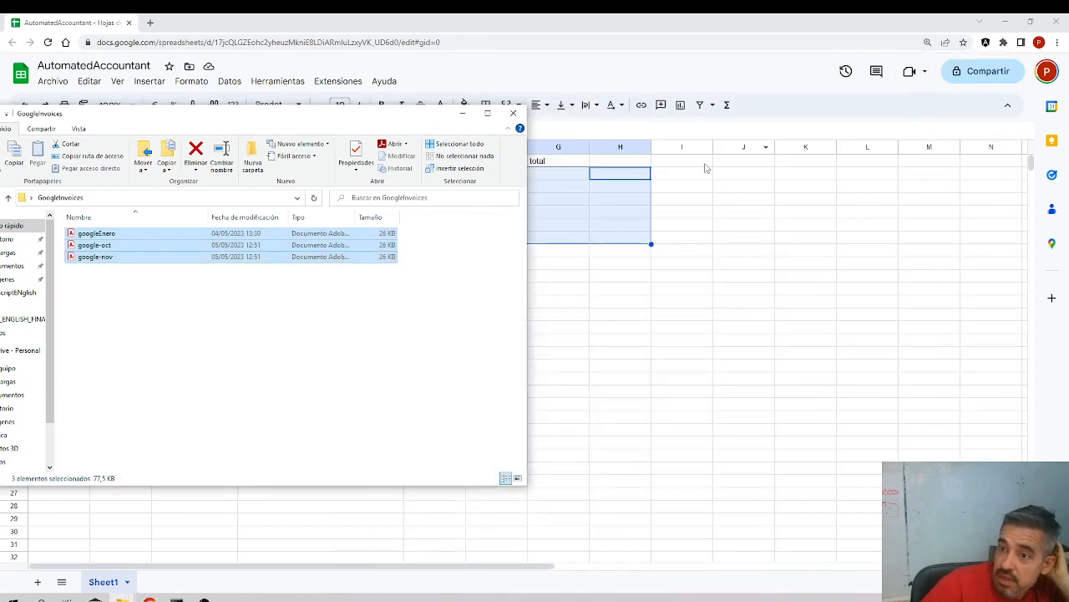
pyautogui.click(462, 113)
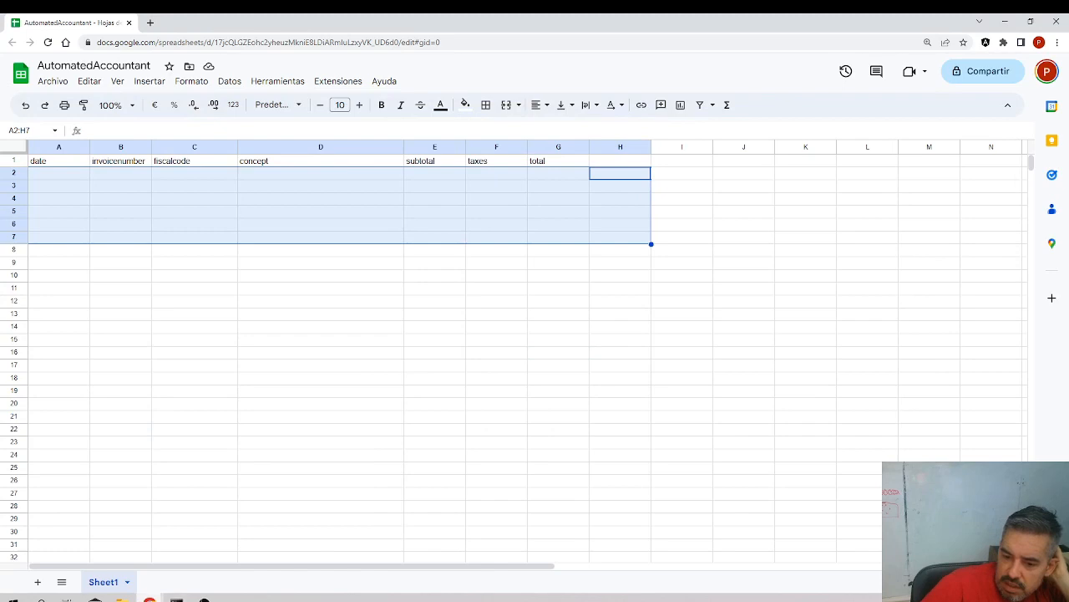
# - Switch back to n8n and open the newest run in the workflow's execution history
pyautogui.moveTo(151, 598)
pyautogui.click(212, 568)
pyautogui.click(633, 97)
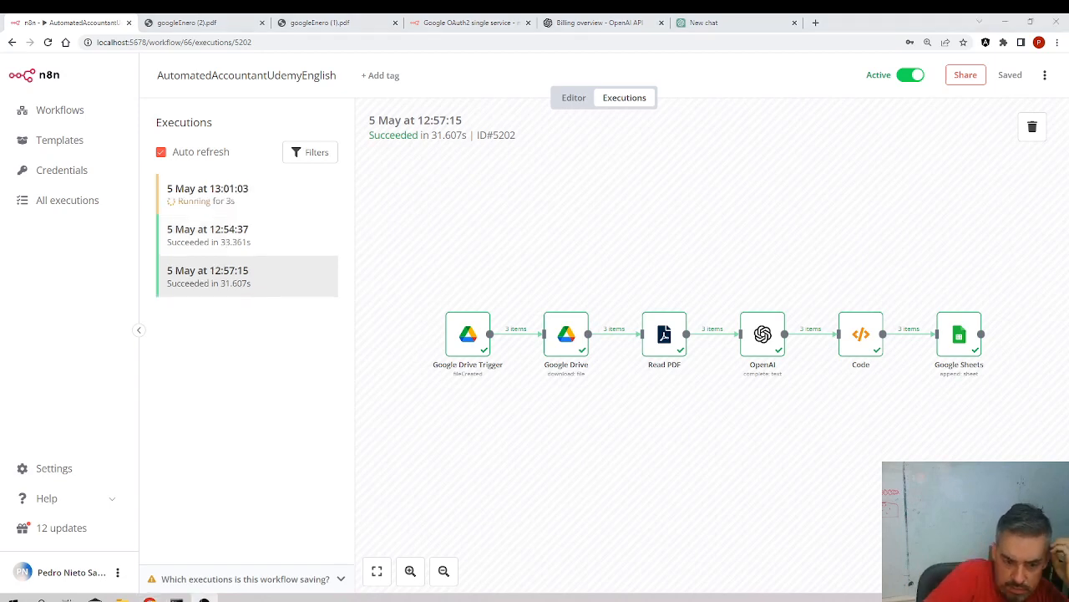
pyautogui.click(198, 211)
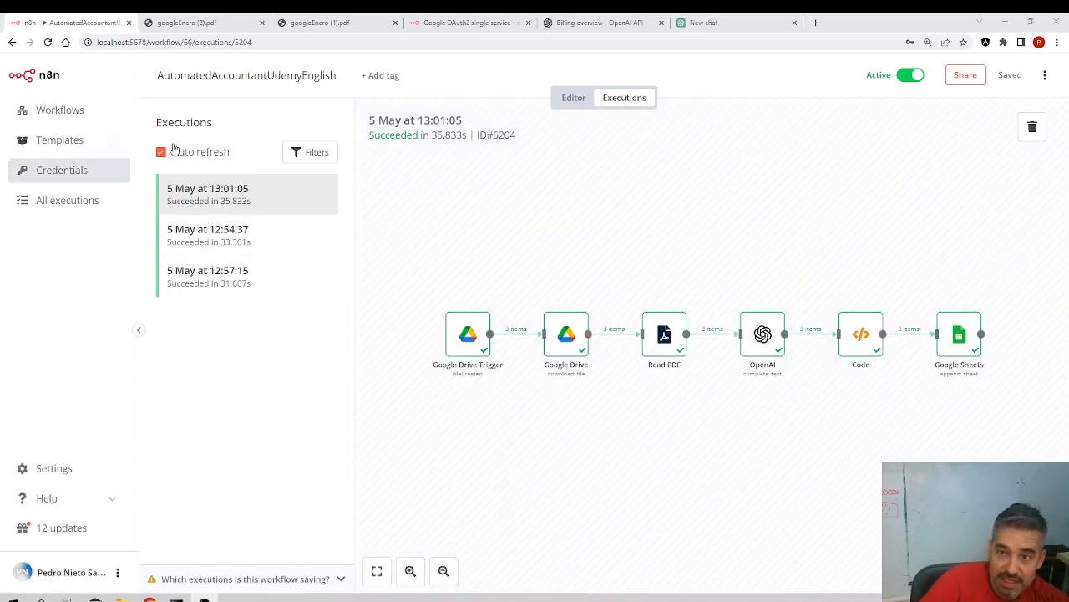
# - In the workflow editor, run the Google Sheets node's previous nodes and check which columns its fiscalcode field can map to
pyautogui.click(577, 98)
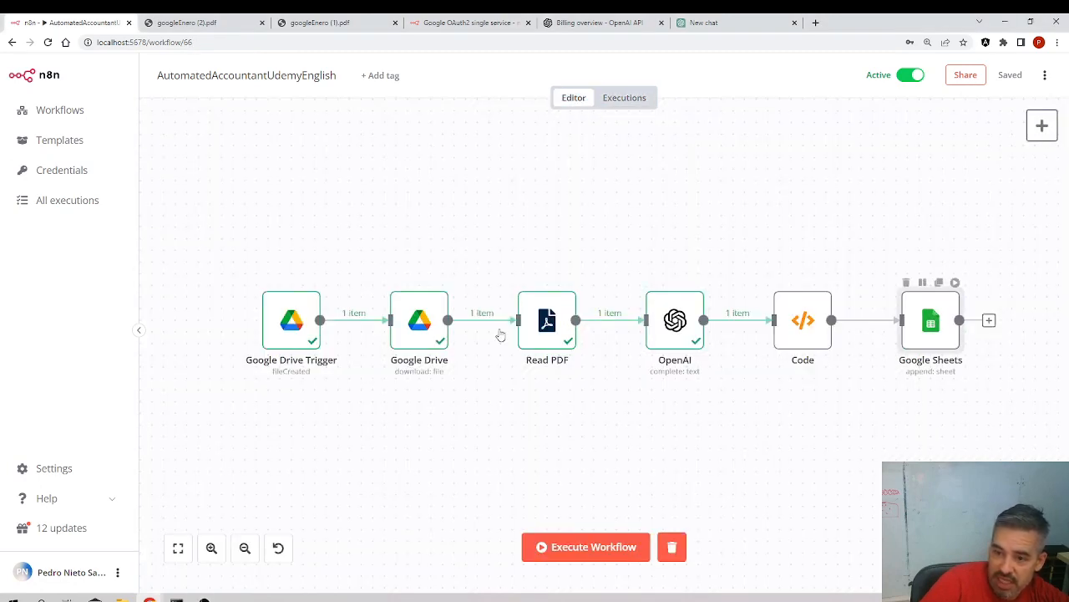
pyautogui.press('Return')
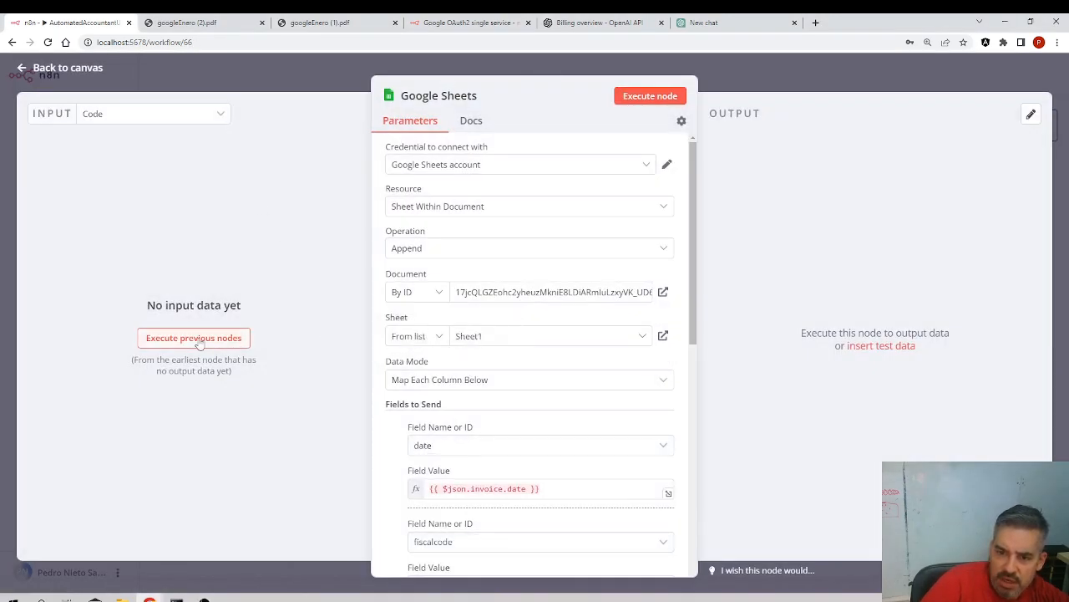
pyautogui.click(194, 337)
pyautogui.scroll(-3, 501, 434)
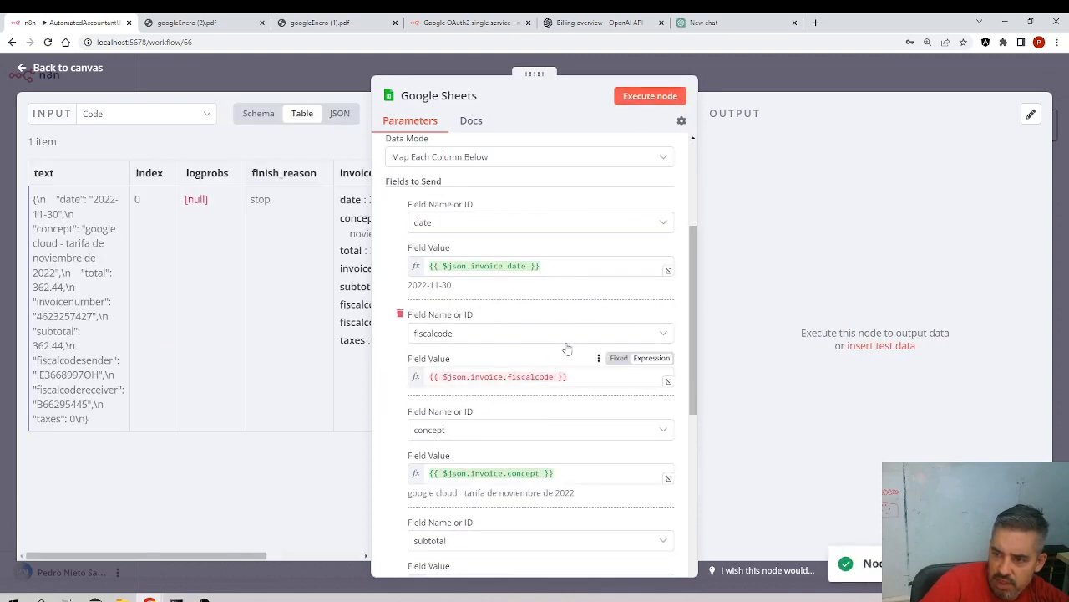
pyautogui.click(618, 334)
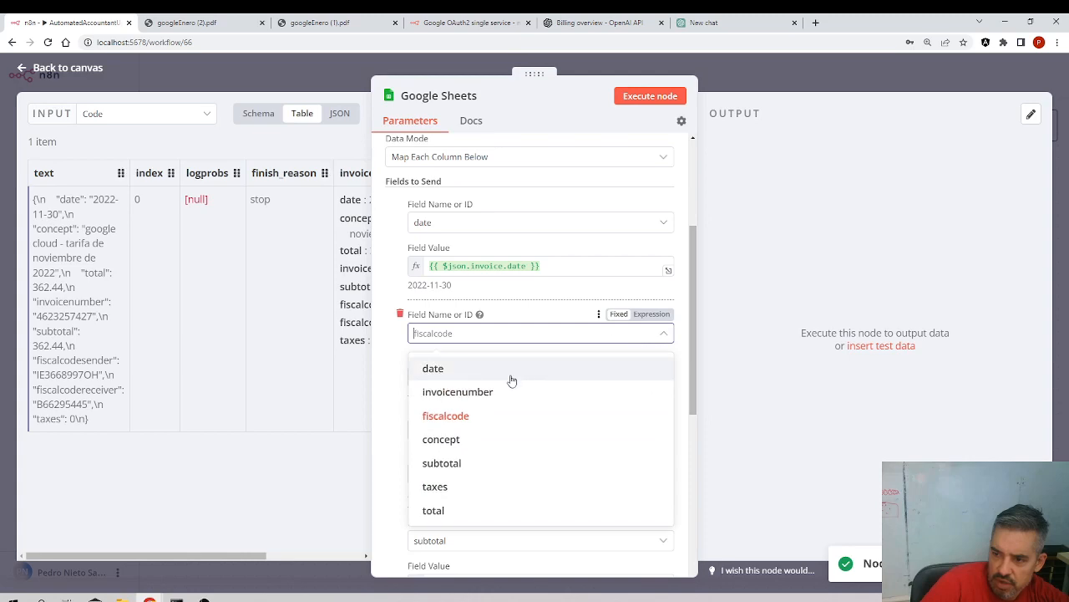
pyautogui.click(332, 78)
# - Switch to the AutomatedAccountant Google Sheet and rename the header in C1 to "fiscalcodesender"
pyautogui.moveTo(149, 598)
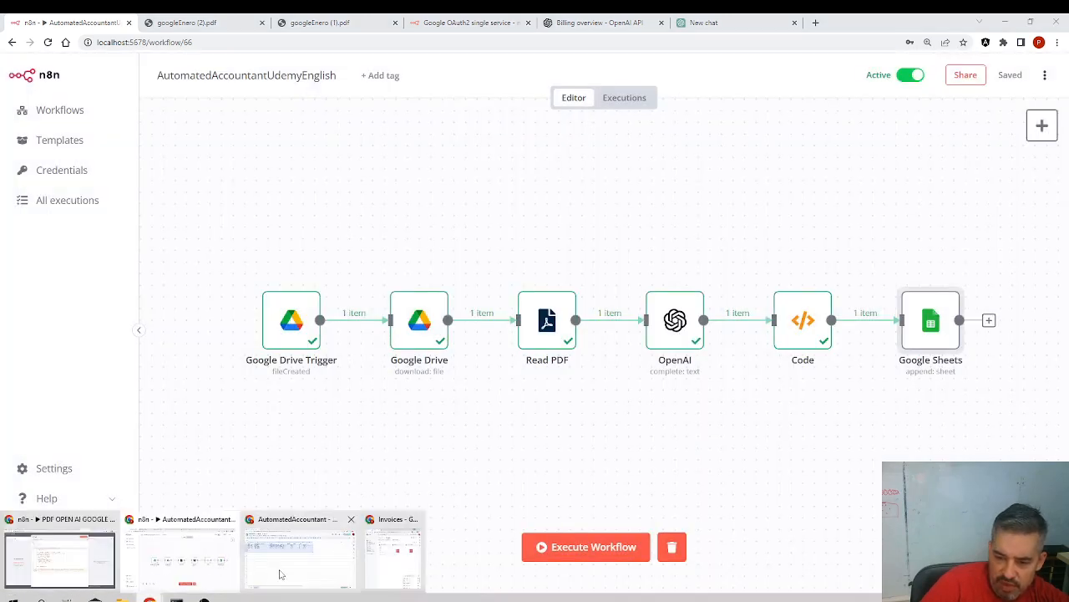
pyautogui.click(318, 569)
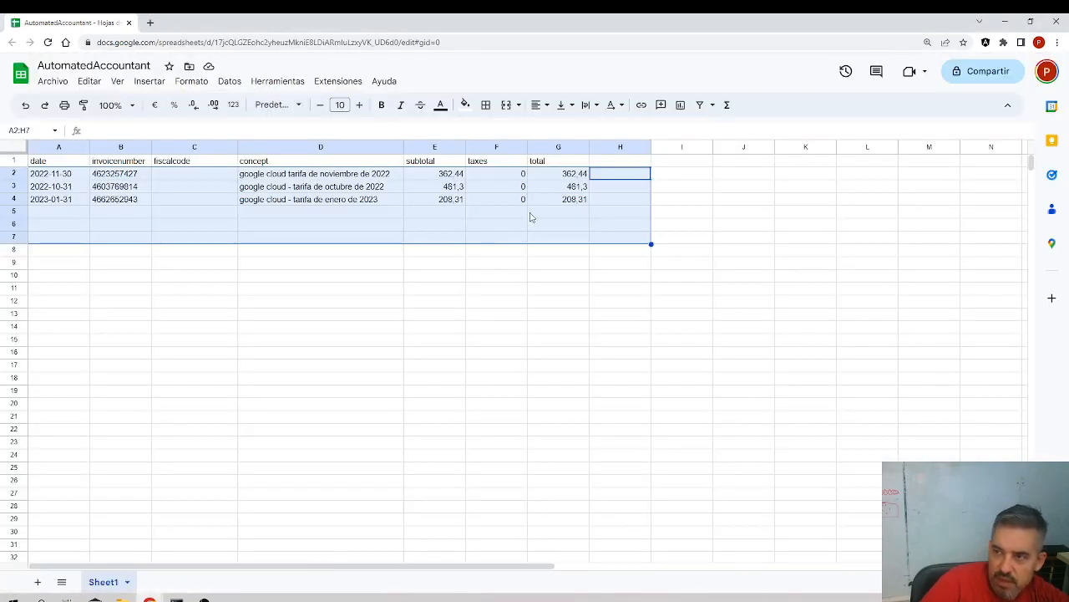
pyautogui.click(190, 161)
pyautogui.click(197, 134)
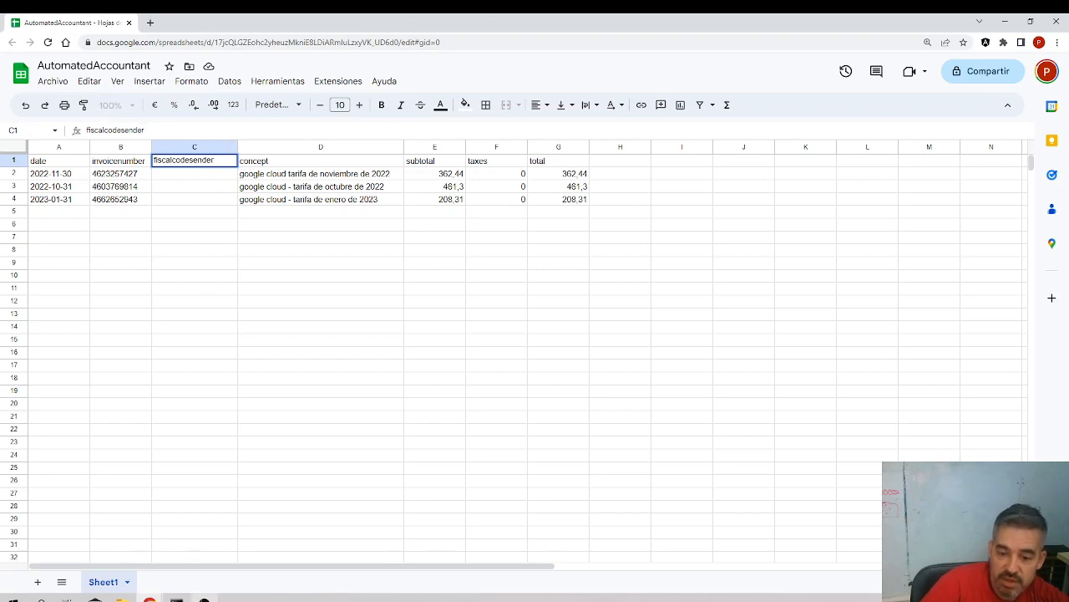
pyautogui.moveTo(148, 598)
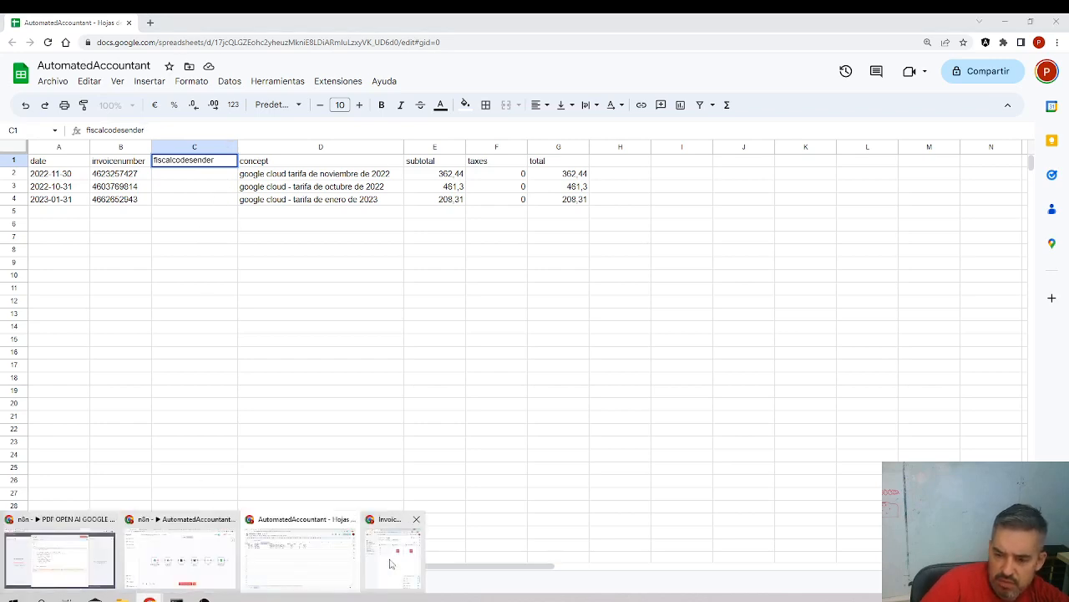
# - Insert a column before the concept column with the header "fiscalcodereceiver", and switch back to the n8n workflow
pyautogui.rightClick(277, 150)
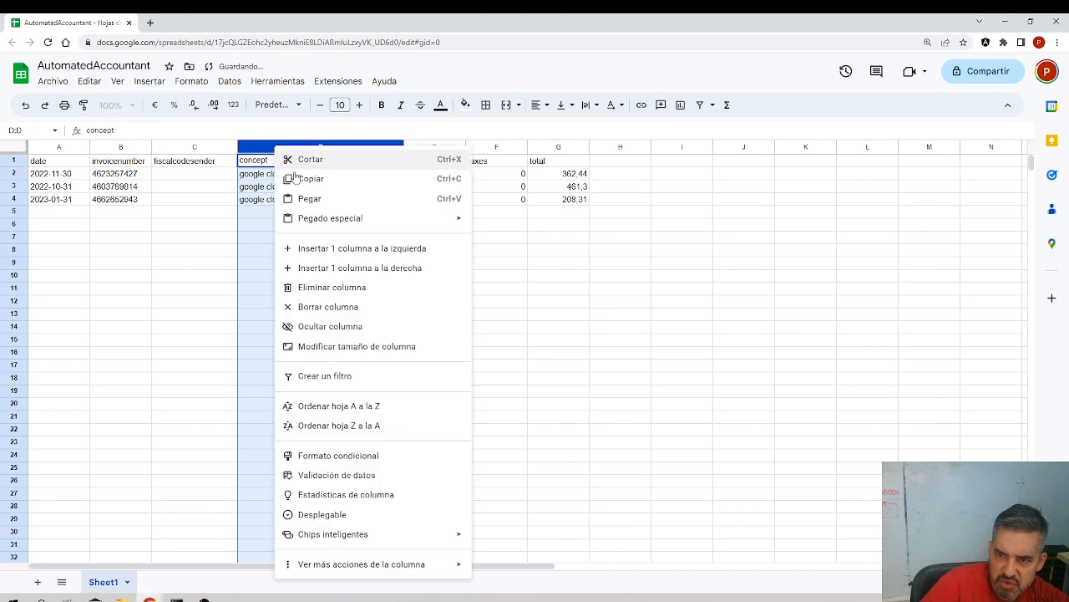
pyautogui.click(380, 248)
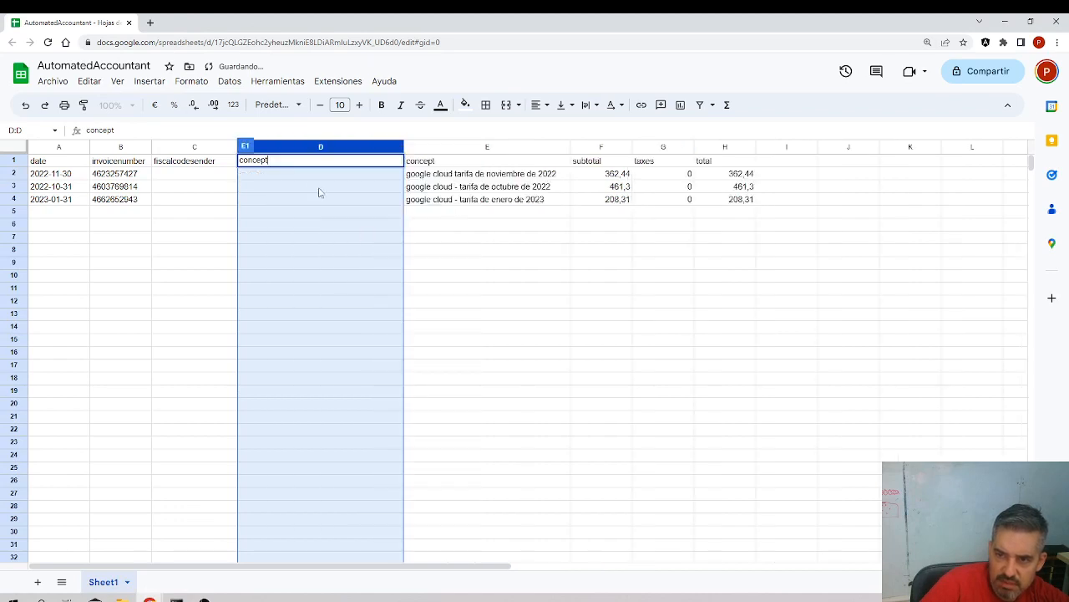
pyautogui.click(546, 325)
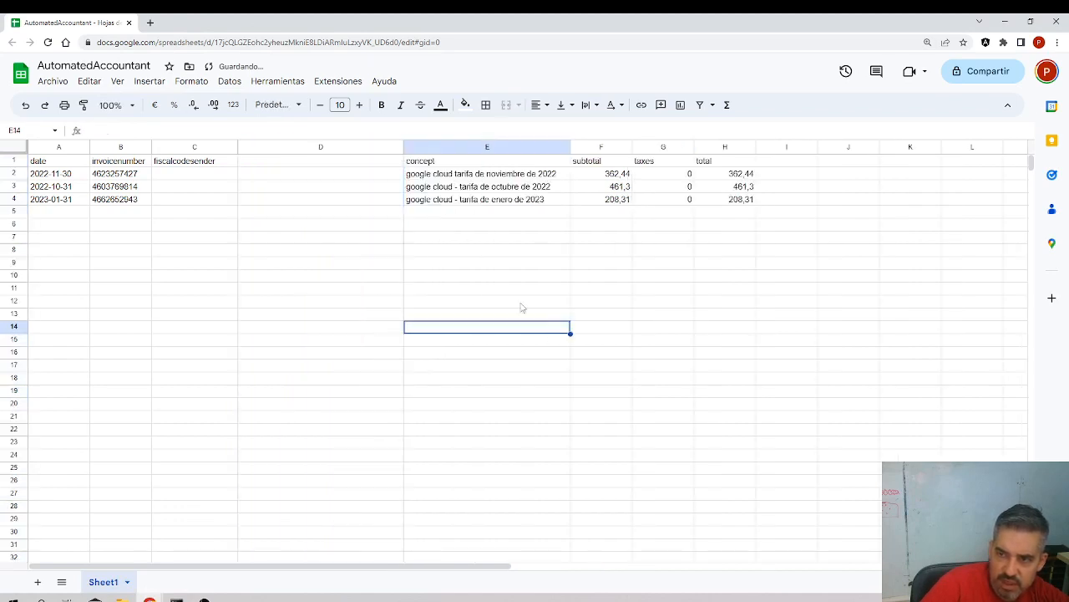
pyautogui.click(334, 163)
pyautogui.write('fiscalco')
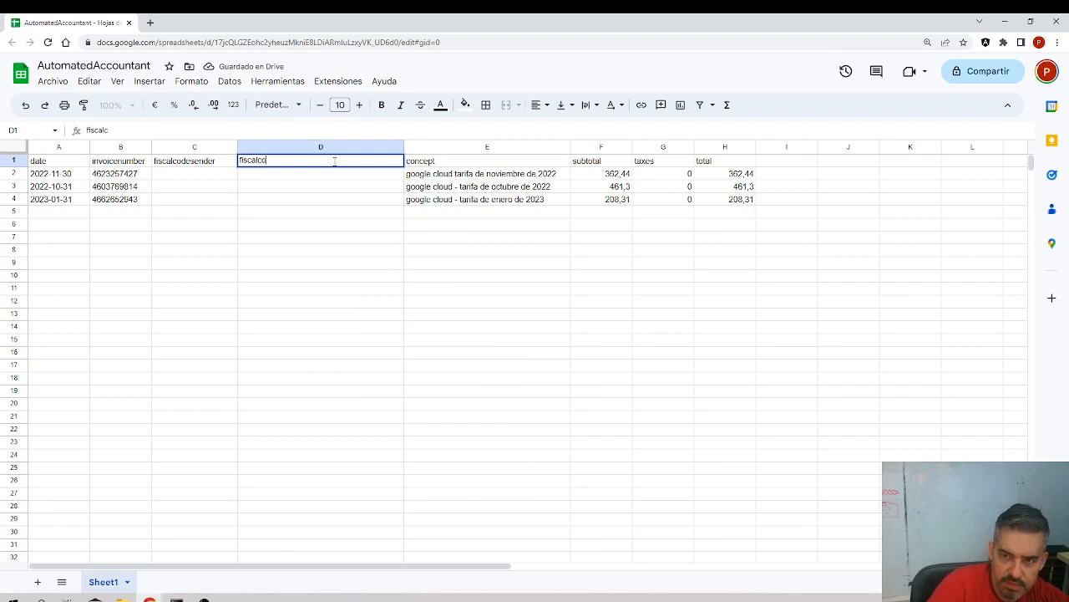
pyautogui.write('dereceiver')
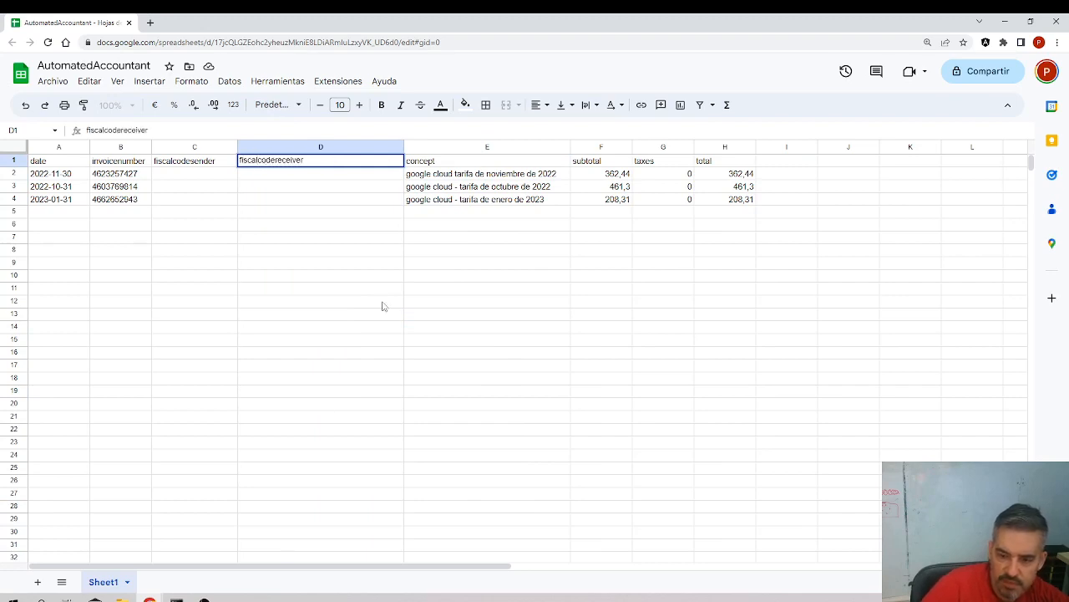
pyautogui.moveTo(149, 598)
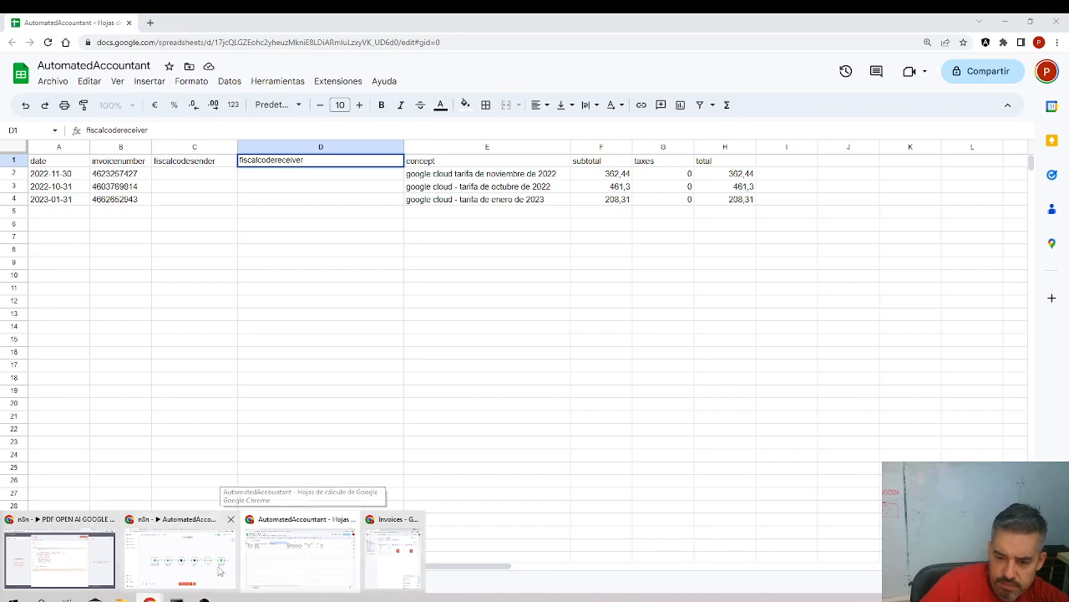
pyautogui.click(180, 555)
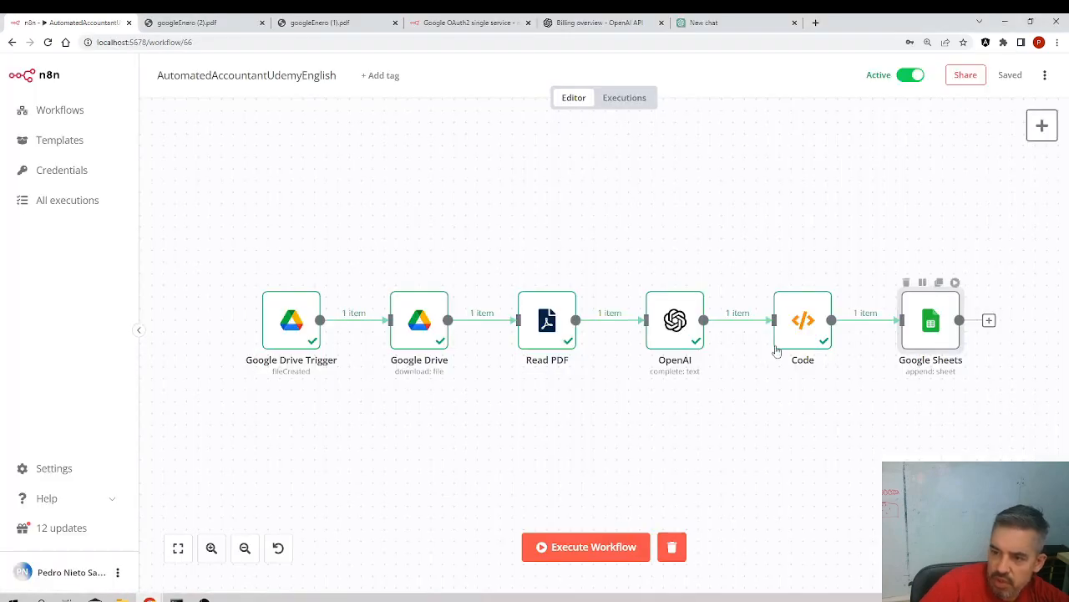
# - In the Google Sheets node, change the fiscalcode field's column to fiscalcodesender and map its value to the input's invoice.fiscalcodesender
pyautogui.scroll(-4, 519, 425)
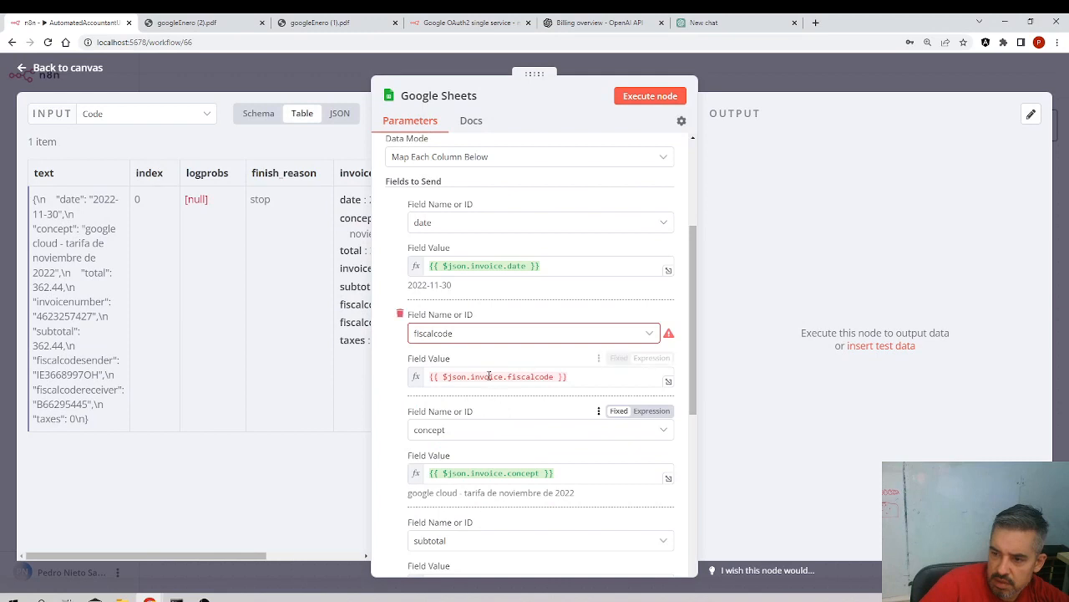
pyautogui.click(468, 336)
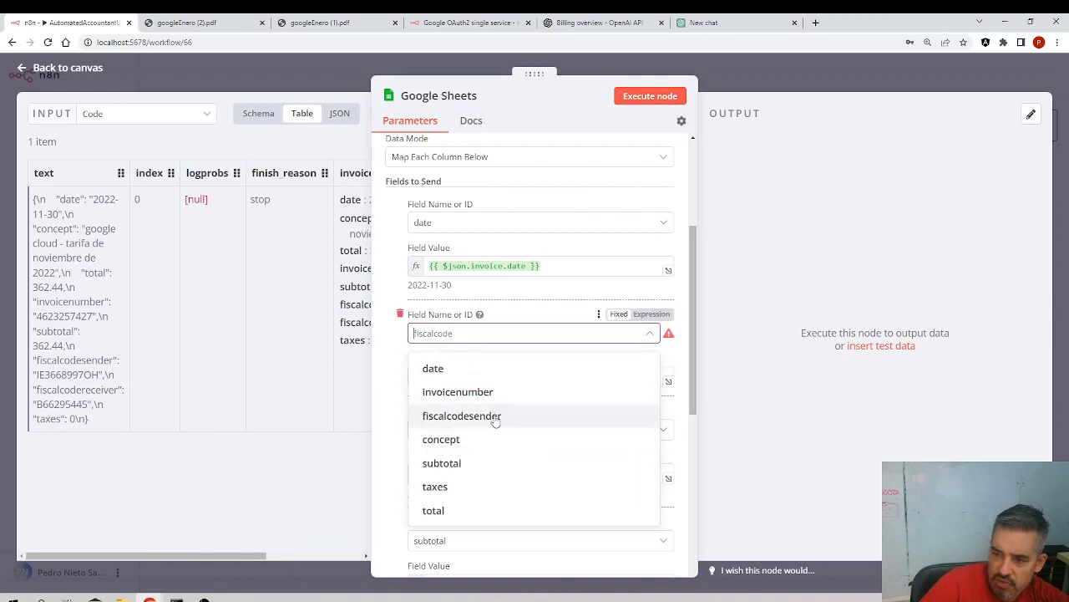
pyautogui.click(495, 416)
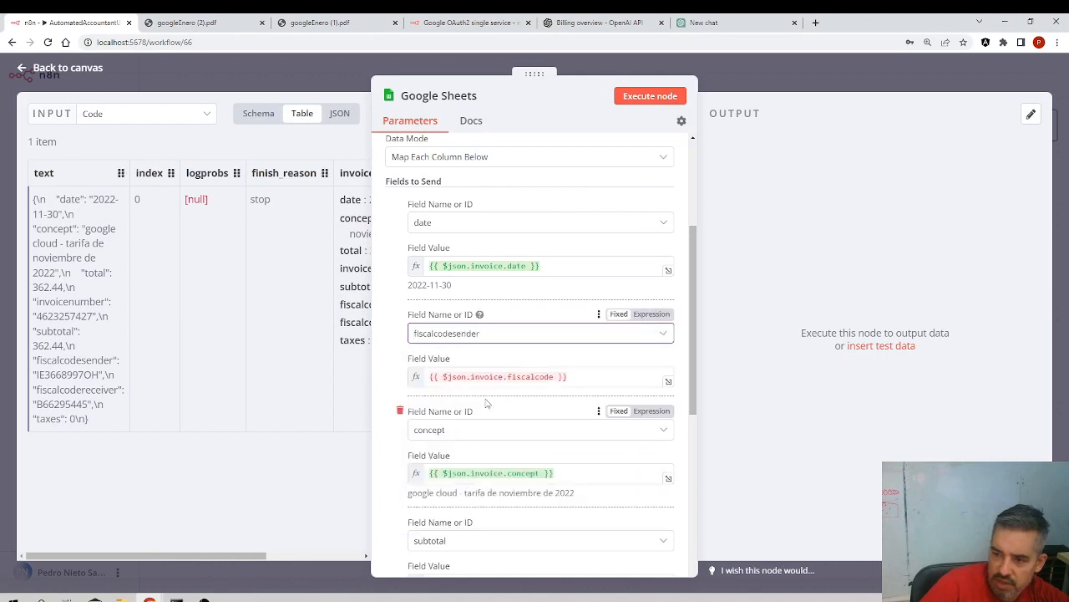
pyautogui.click(340, 118)
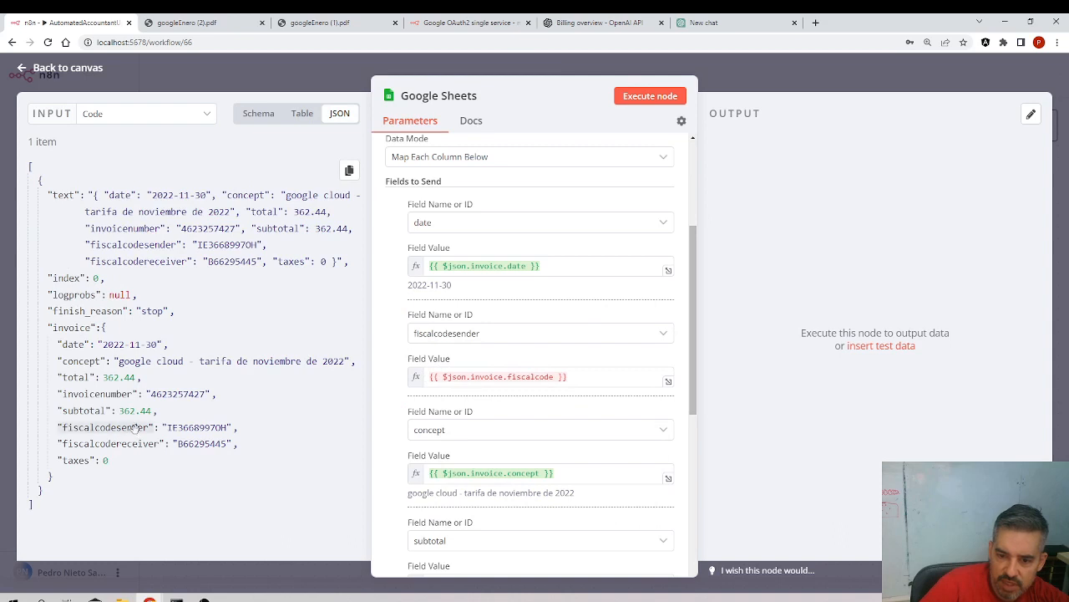
pyautogui.moveTo(133, 428); pyautogui.dragTo(427, 378)
pyautogui.click(574, 378)
pyautogui.press('BackSpace')
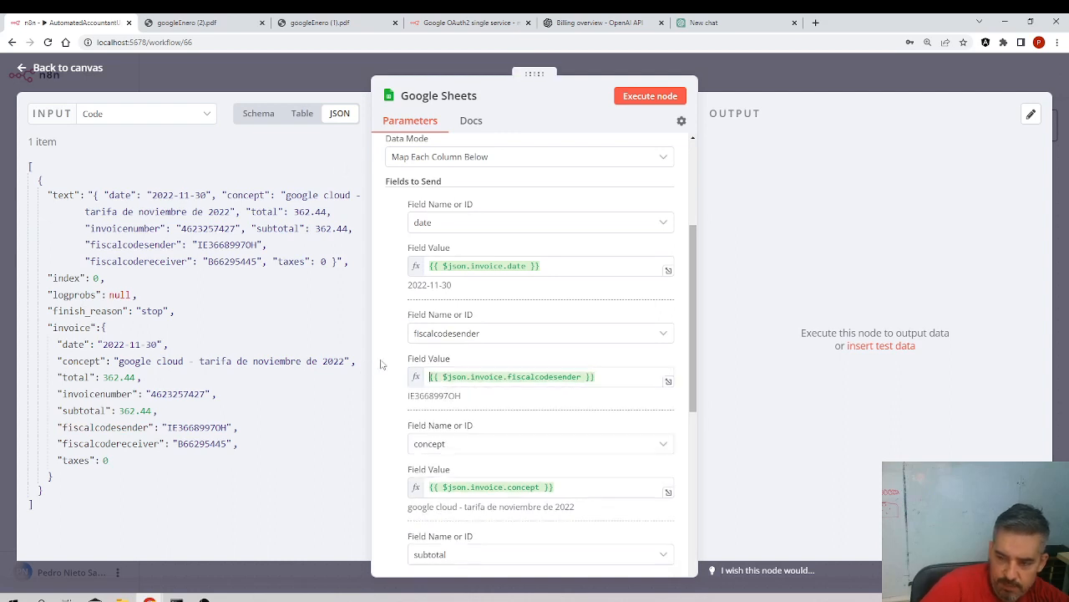
# - Add another field to the Google Sheets node's mapping, check which columns it offers, and save the workflow
pyautogui.scroll(-5, 501, 414)
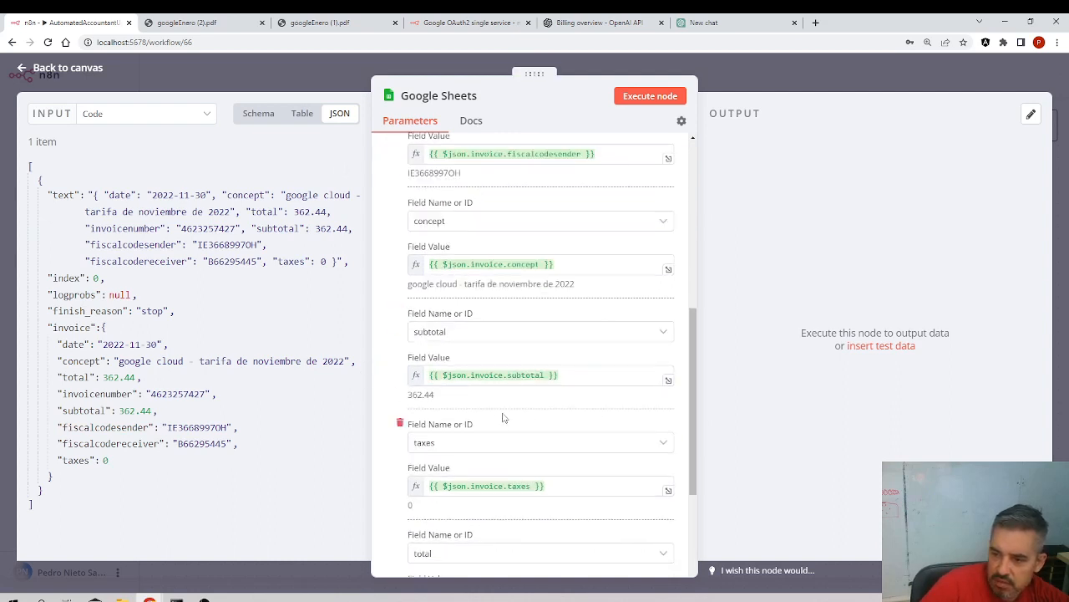
pyautogui.click(469, 527)
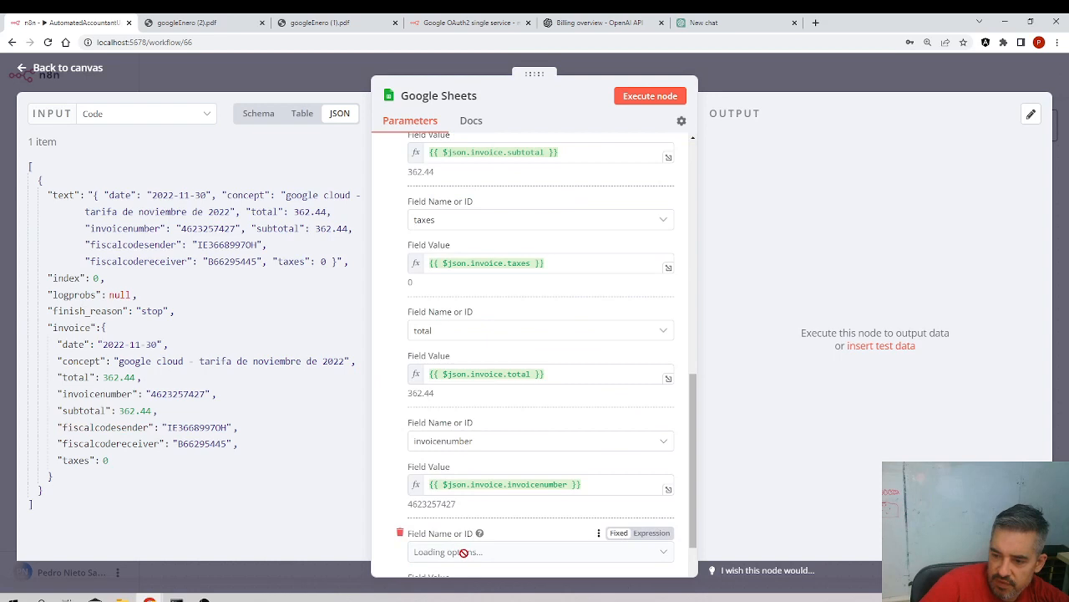
pyautogui.scroll(-3, 469, 553)
pyautogui.click(474, 330)
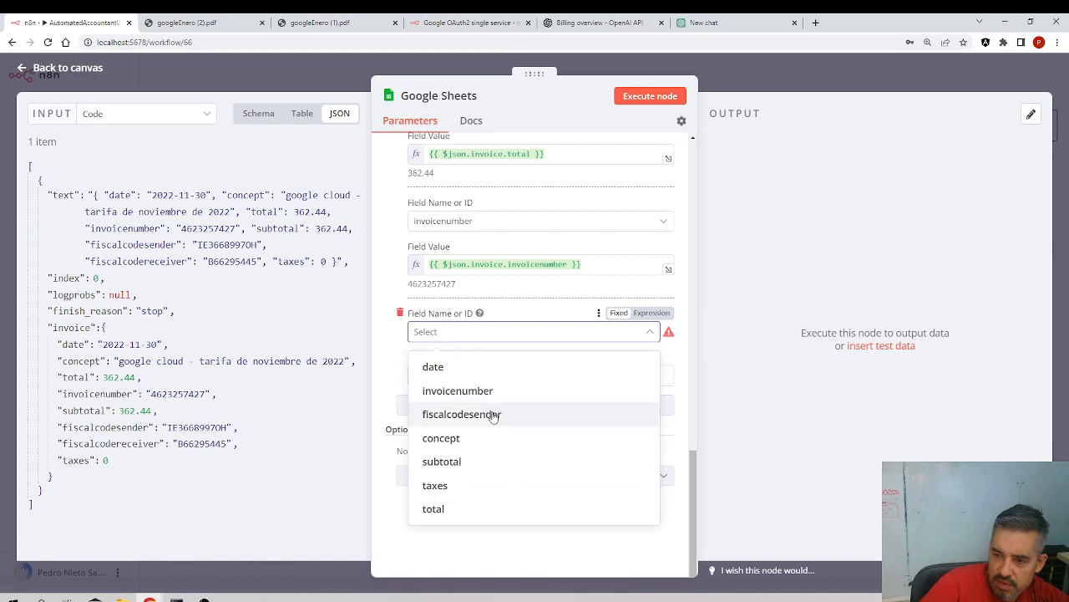
pyautogui.click(351, 443)
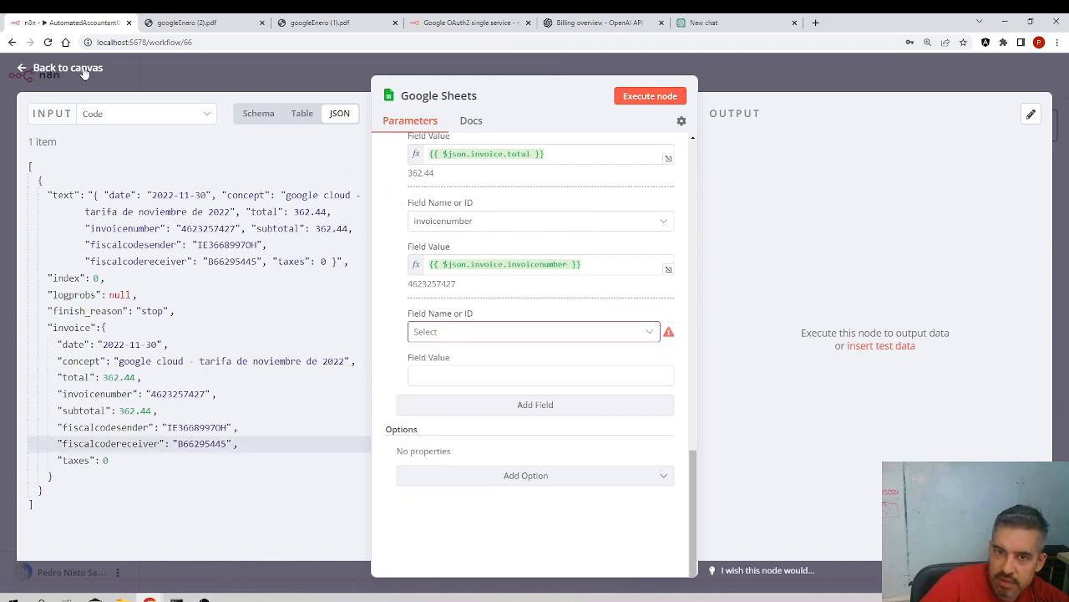
pyautogui.press('Escape')
pyautogui.click(1011, 76)
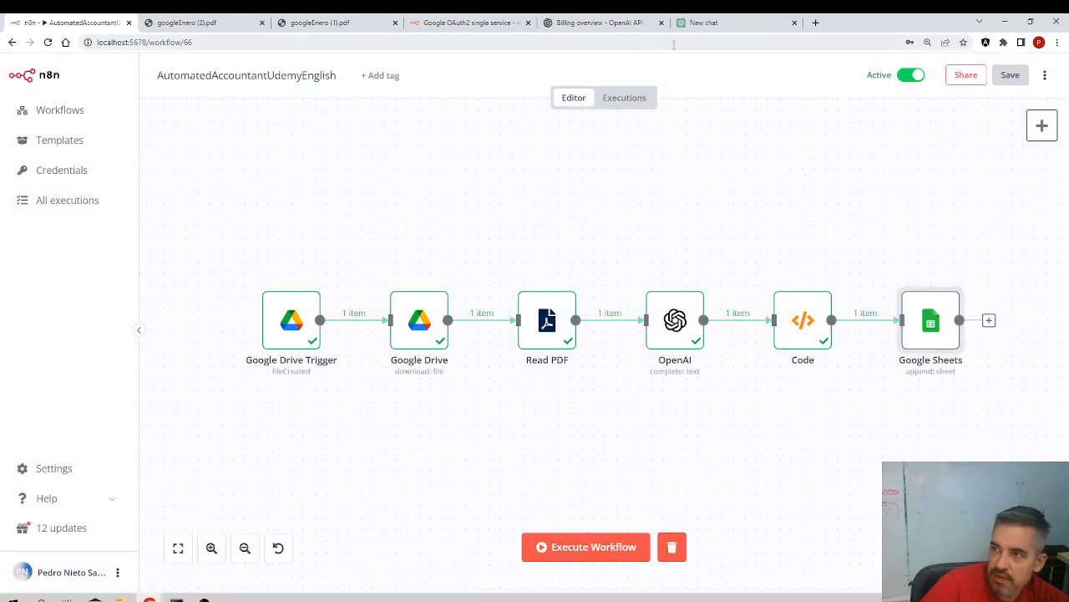
# - Switch to the AutomatedAccountant Google Sheet, commit the fiscalcodereceiver header in D1, and return to the n8n workflow
pyautogui.moveTo(149, 598)
pyautogui.click(301, 547)
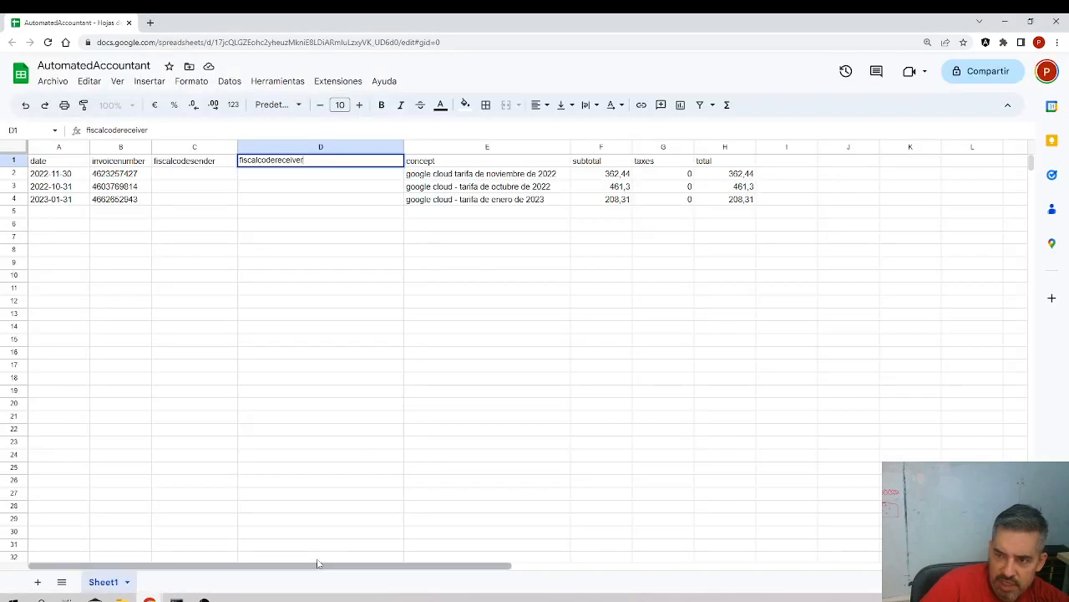
pyautogui.click(362, 251)
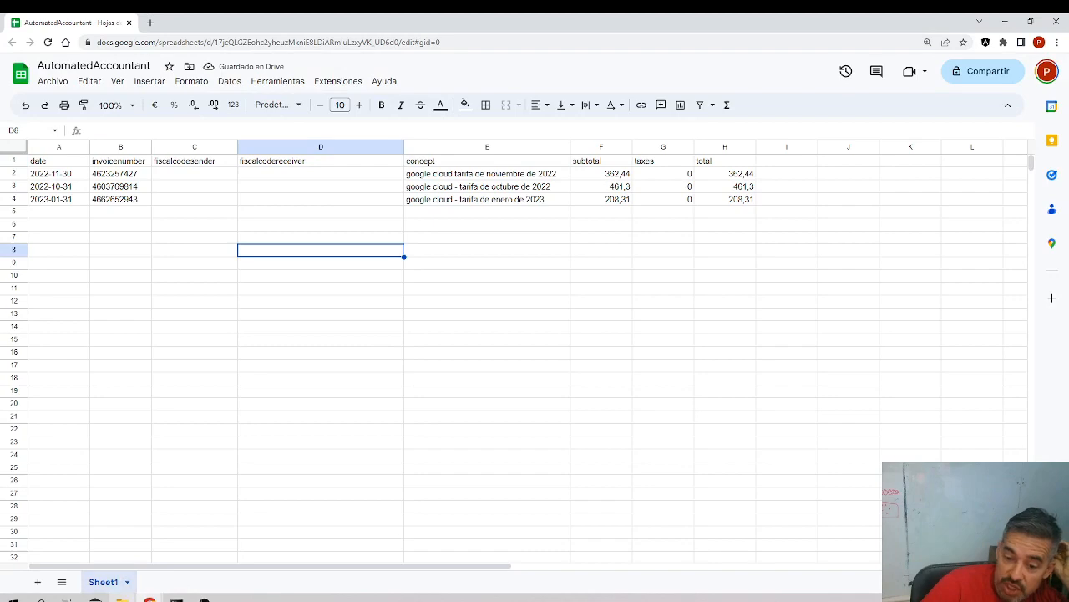
pyautogui.moveTo(149, 598)
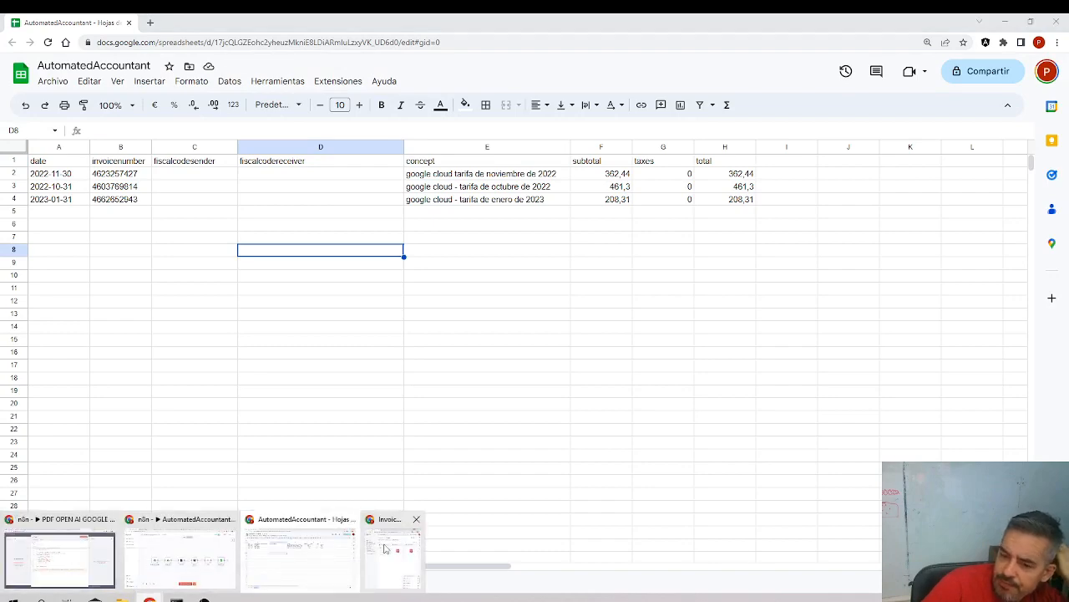
pyautogui.click(226, 572)
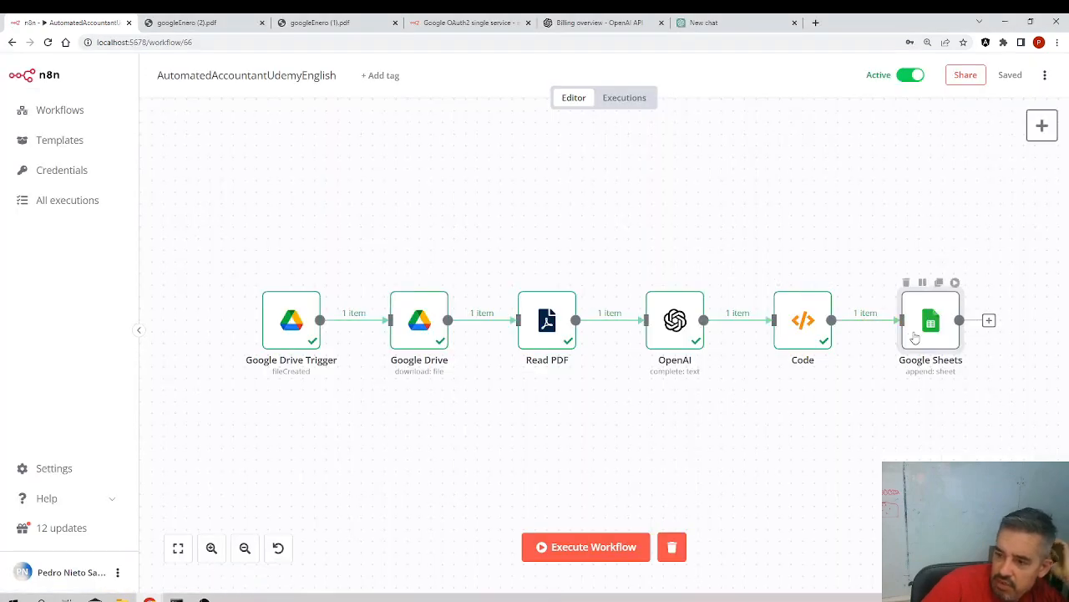
# - Set the Google Sheets node's empty field to the fiscalcodereceiver column with the value invoice.fiscalcodereceiver, and save the workflow
pyautogui.scroll(-8, 510, 431)
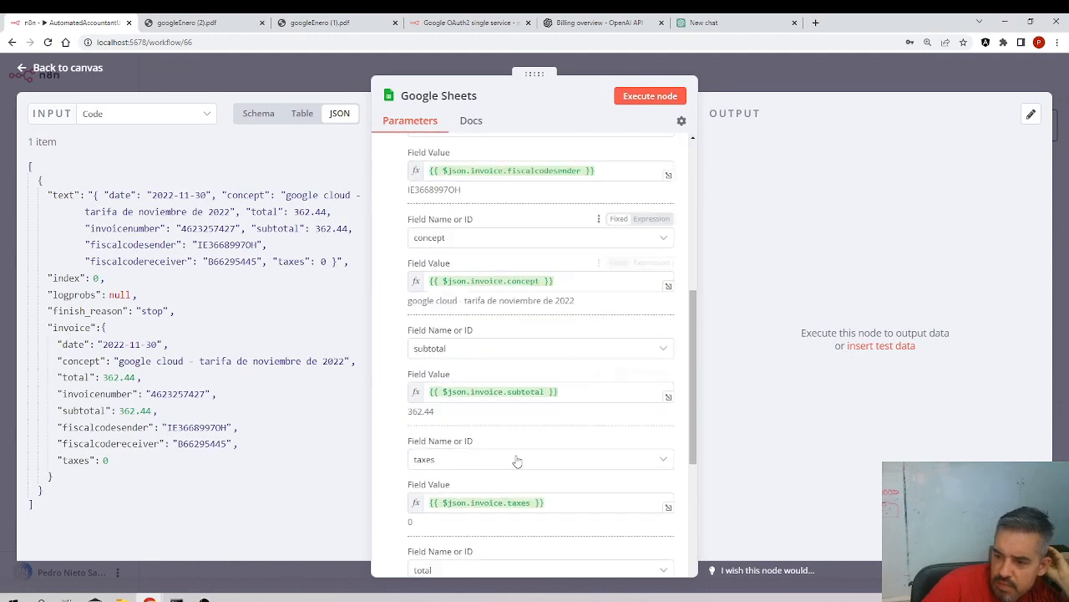
pyautogui.scroll(-4, 509, 460)
pyautogui.scroll(-3, 472, 360)
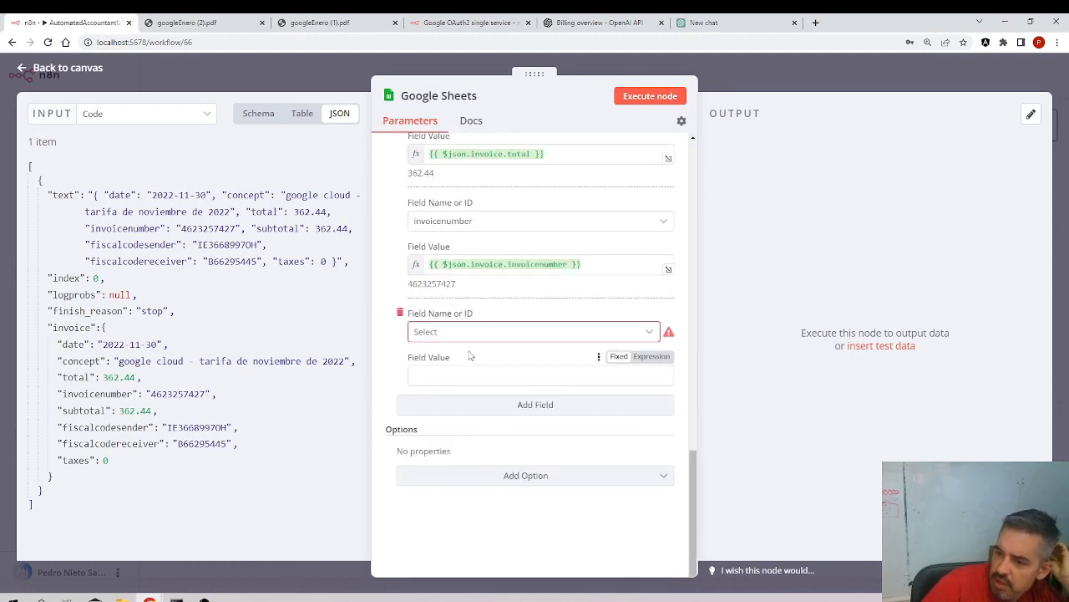
pyautogui.click(466, 333)
pyautogui.click(492, 435)
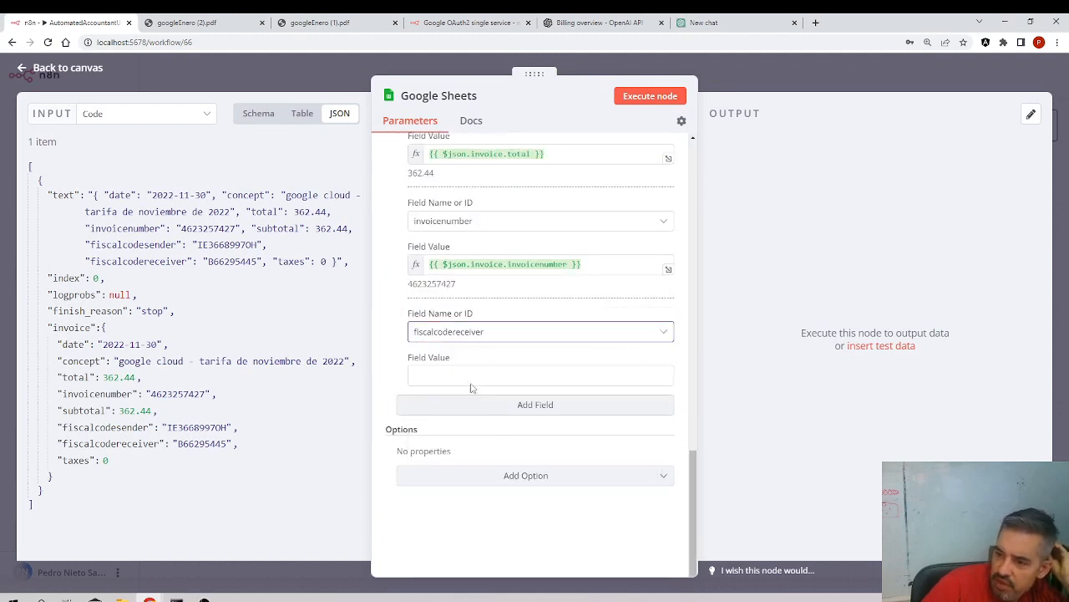
pyautogui.moveTo(114, 444); pyautogui.dragTo(480, 376)
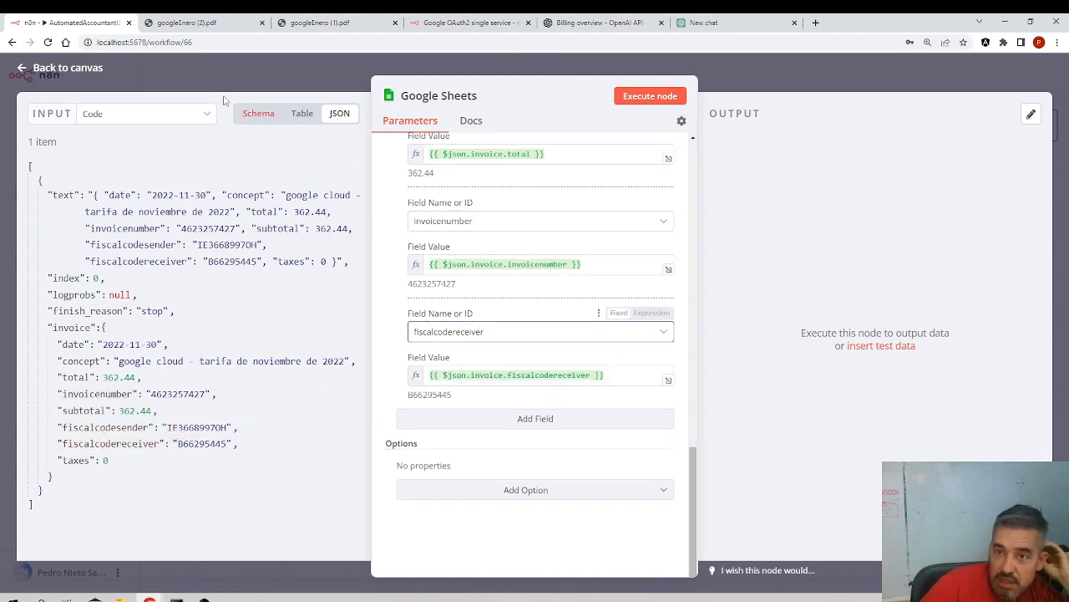
pyautogui.click(95, 72)
pyautogui.click(1010, 75)
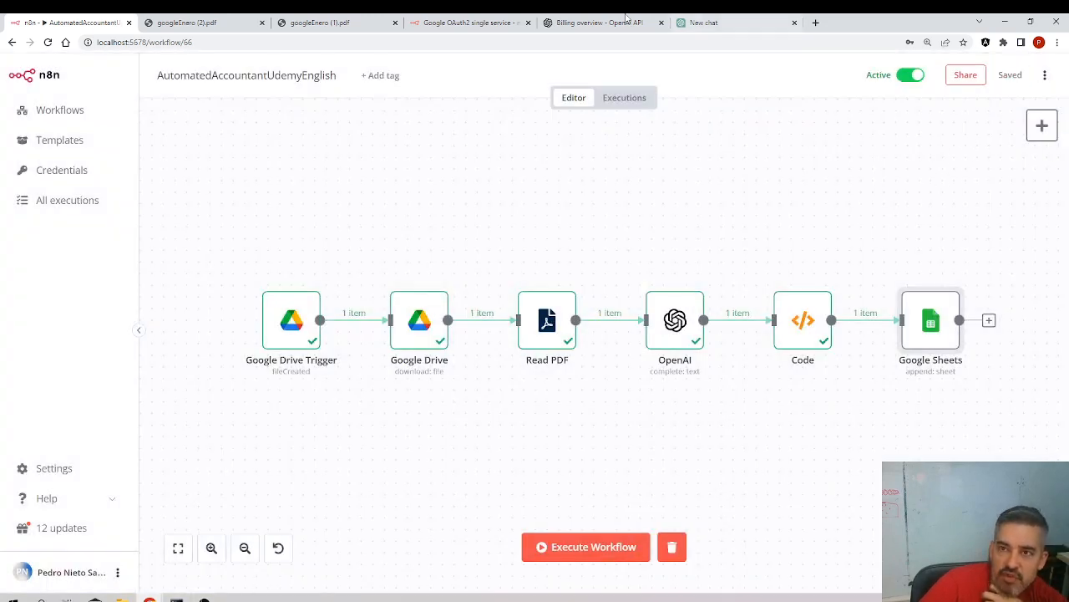
# - Switch to the Invoices folder in Google Drive and delete all its PDF files
pyautogui.click(149, 598)
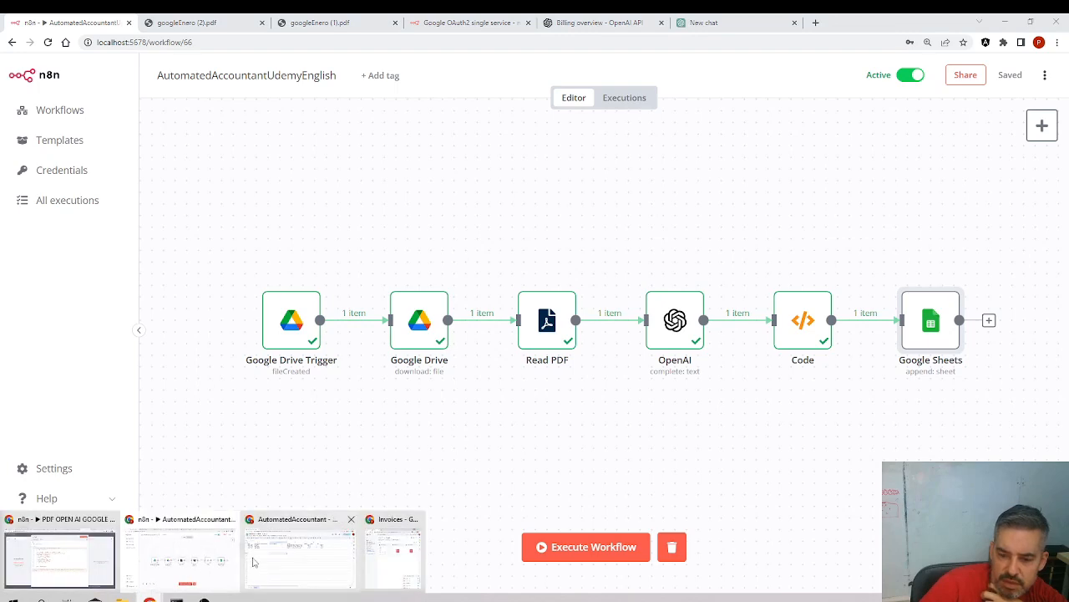
pyautogui.click(393, 551)
pyautogui.moveTo(966, 359); pyautogui.dragTo(661, 255)
pyautogui.press('Delete')
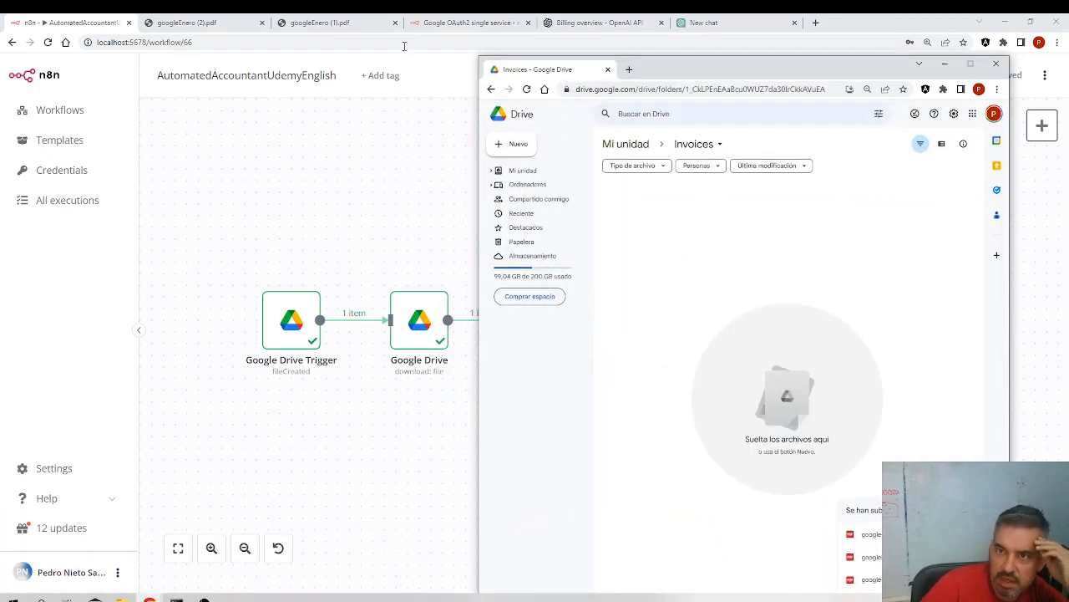
# - Switch to the AutomatedAccountant Google Sheet and clear the invoice data in A2:I4 below the headers
pyautogui.moveTo(148, 598)
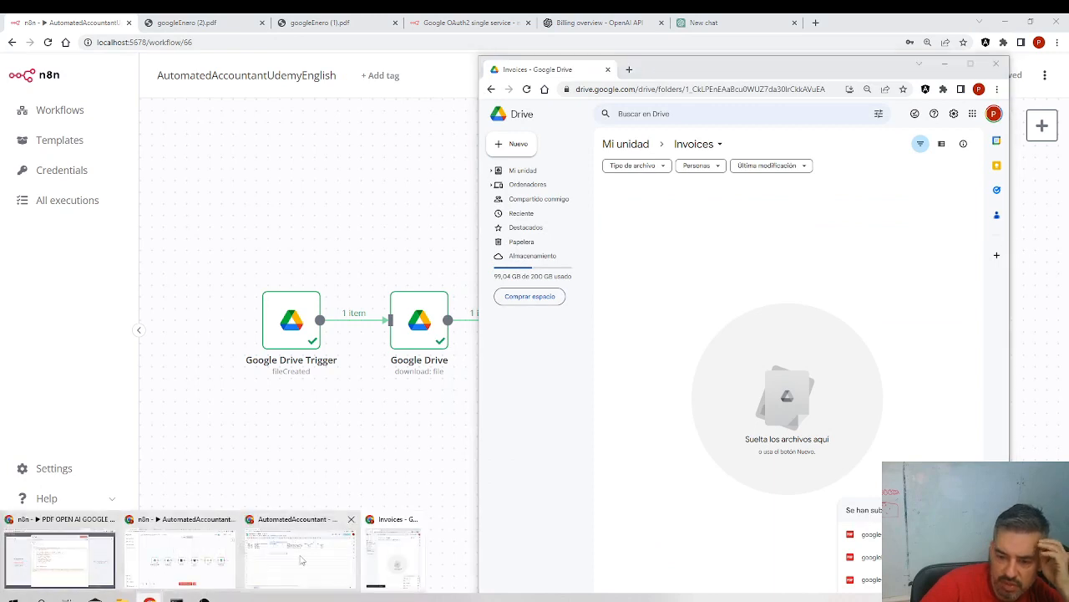
pyautogui.click(334, 543)
pyautogui.moveTo(791, 177); pyautogui.dragTo(794, 204)
pyautogui.keyDown('shift'); pyautogui.click(50, 199); pyautogui.keyUp('shift')
pyautogui.press('Delete')
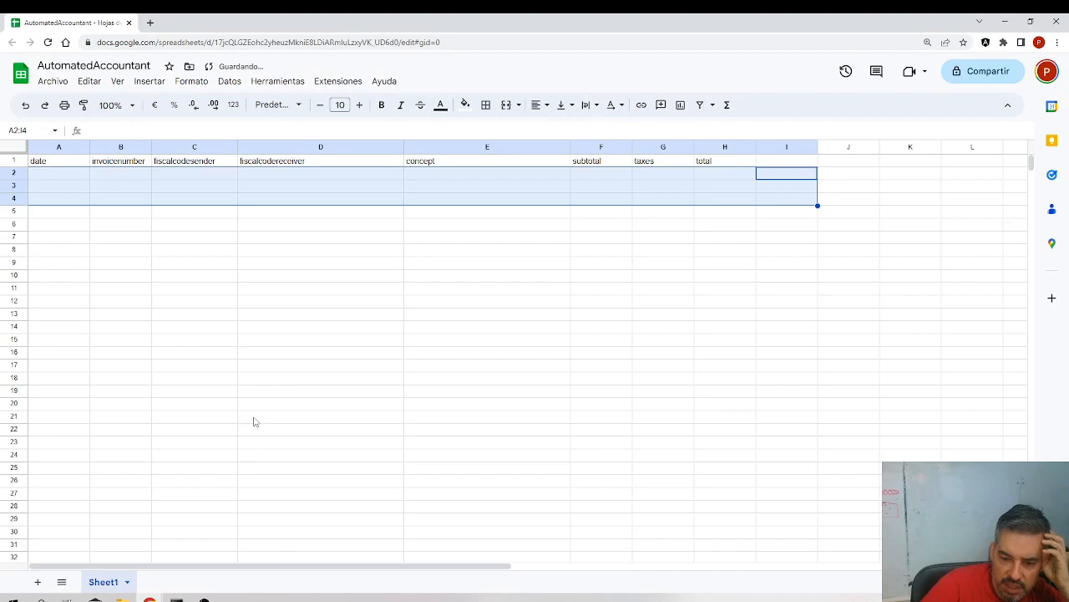
# - Upload googleEnero, google-oct and google-nov from the local GoogleInvoices folder to the Invoices folder in Google Drive
pyautogui.moveTo(149, 598)
pyautogui.click(401, 551)
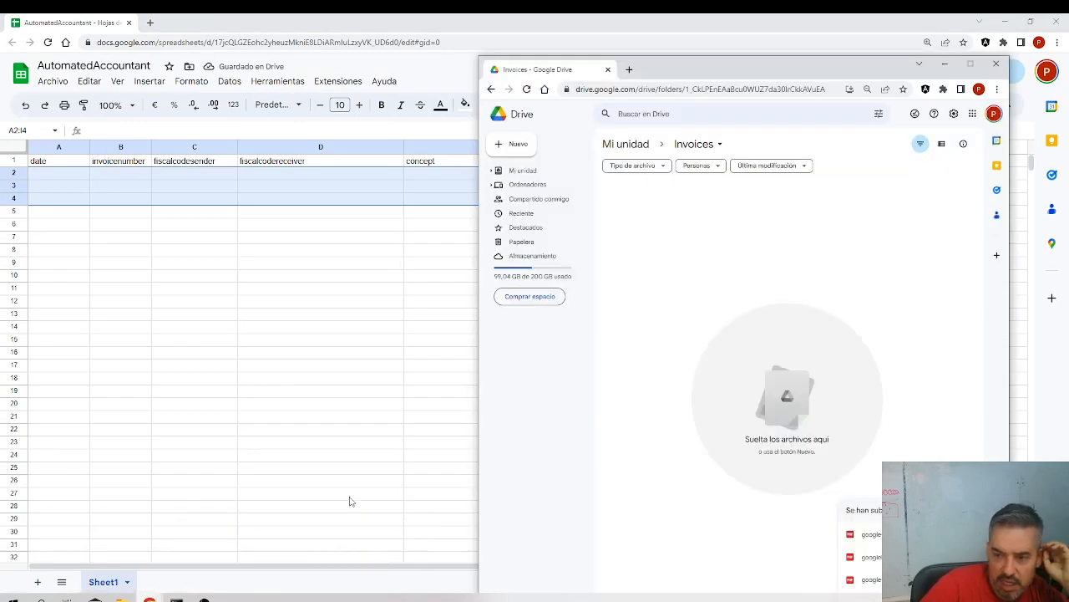
pyautogui.moveTo(122, 599)
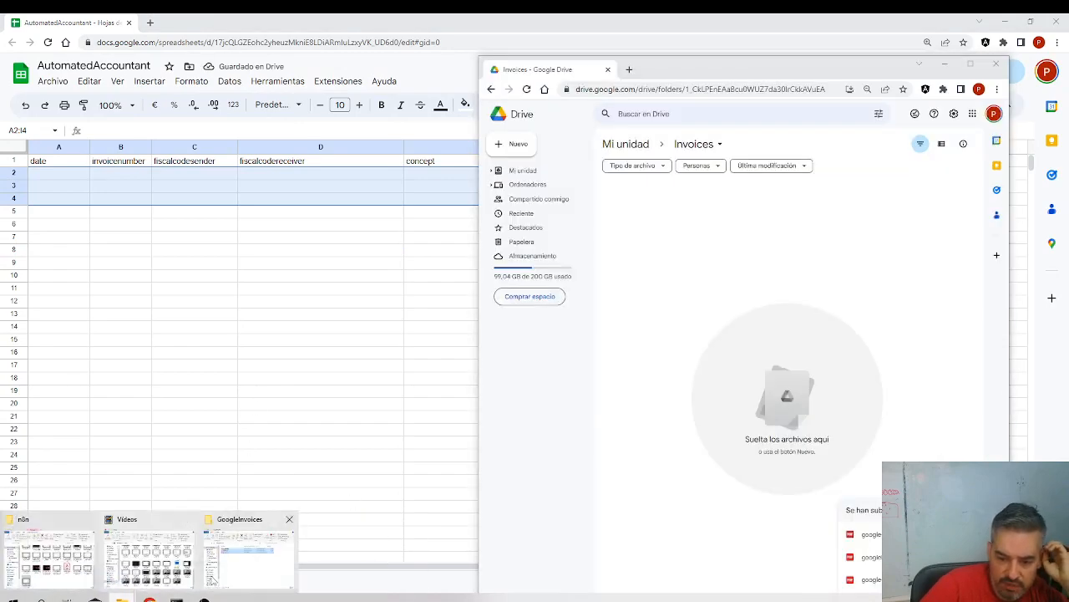
pyautogui.click(234, 573)
pyautogui.moveTo(167, 245); pyautogui.dragTo(799, 355)
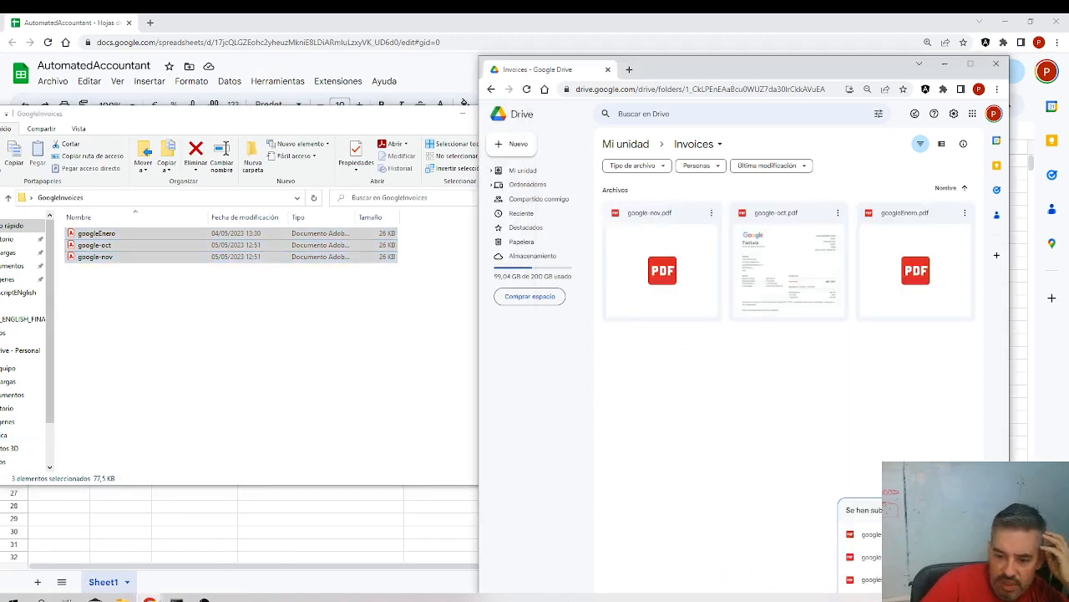
# - Switch back to n8n and open the newest run in the workflow's executions
pyautogui.moveTo(180, 597)
pyautogui.click(233, 576)
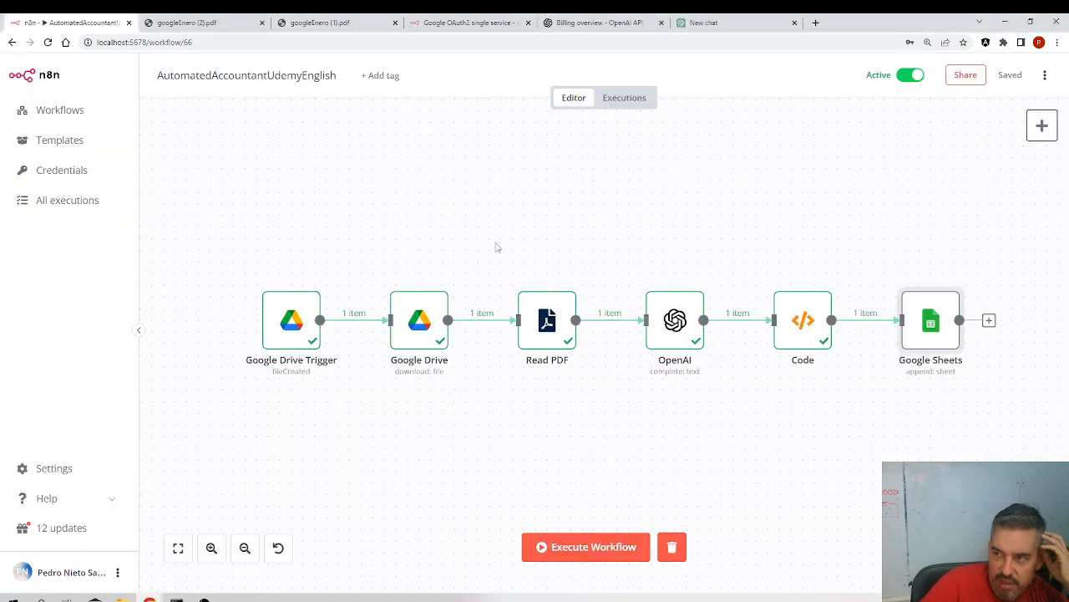
pyautogui.click(640, 100)
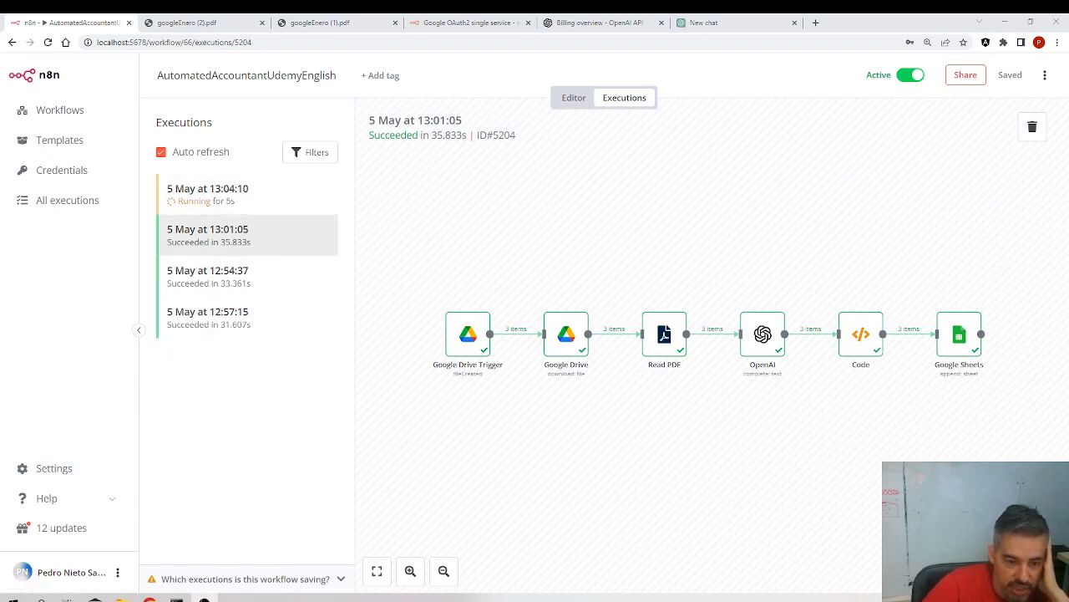
pyautogui.click(259, 206)
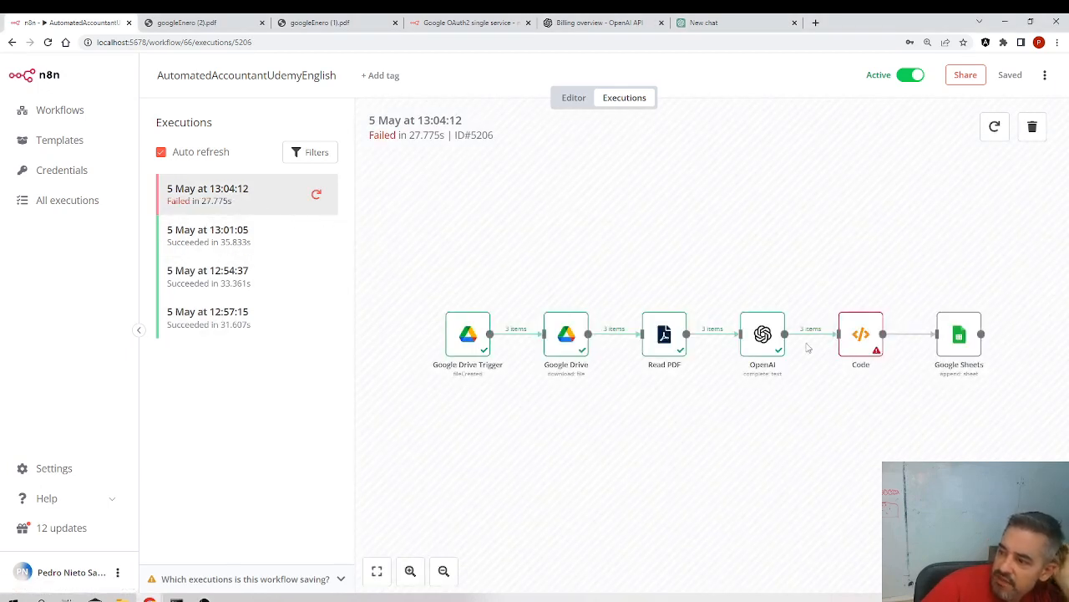
# - Open the Code node of this run and examine its error details and stack trace against the input text
pyautogui.doubleClick(857, 345)
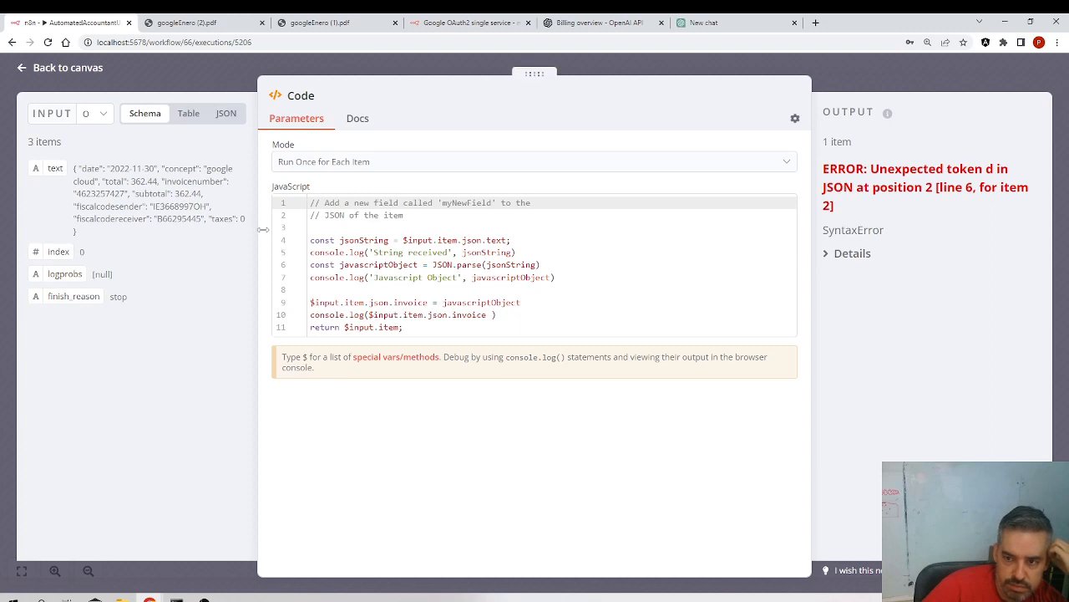
pyautogui.click(843, 252)
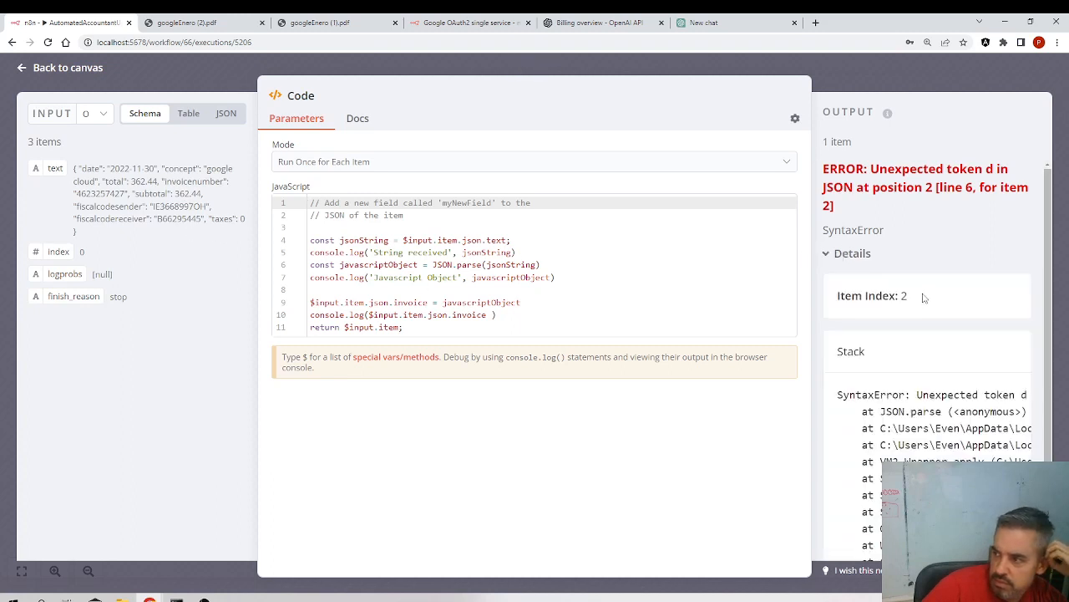
pyautogui.scroll(-2, 956, 455)
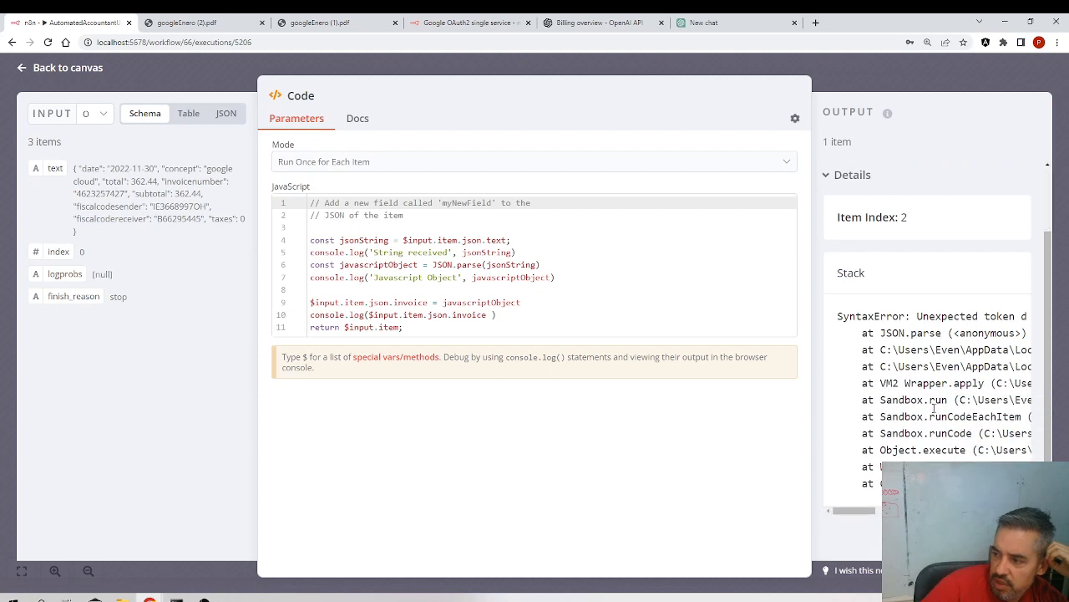
pyautogui.hscroll(5, 928, 401)
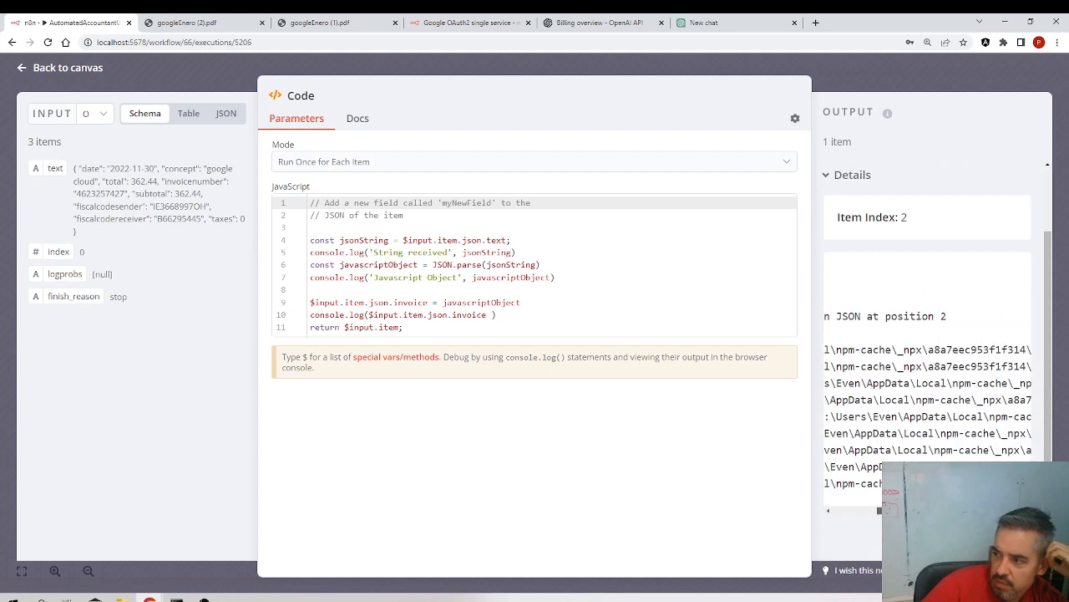
pyautogui.hscroll(-5, 928, 401)
pyautogui.moveTo(76, 168); pyautogui.dragTo(72, 169)
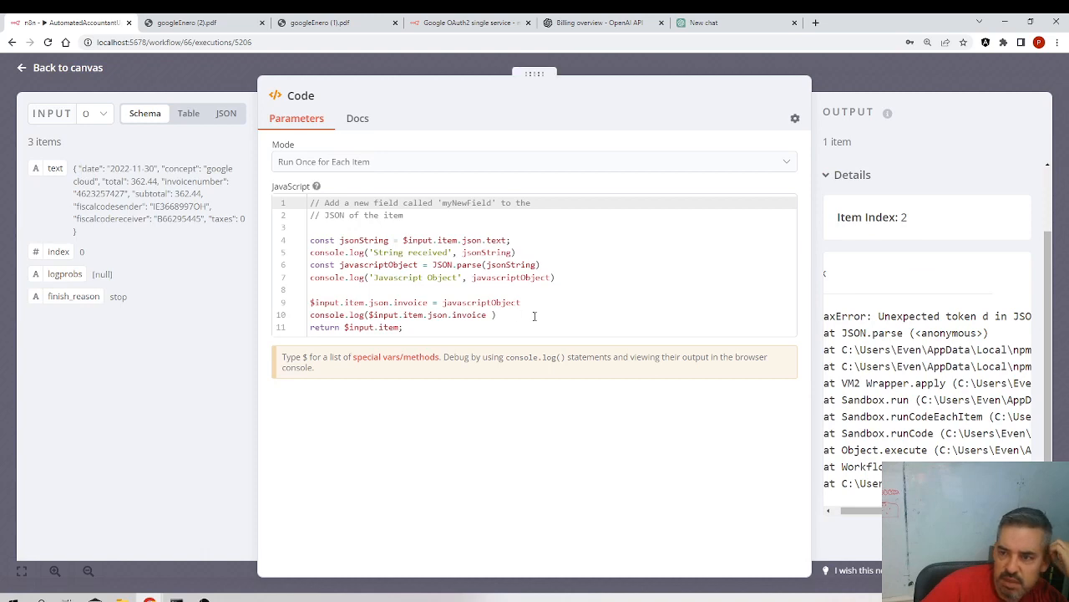
pyautogui.moveTo(860, 511)
pyautogui.mouseDown()
pyautogui.moveTo(1011, 511)
pyautogui.moveTo(869, 511)
pyautogui.mouseUp()
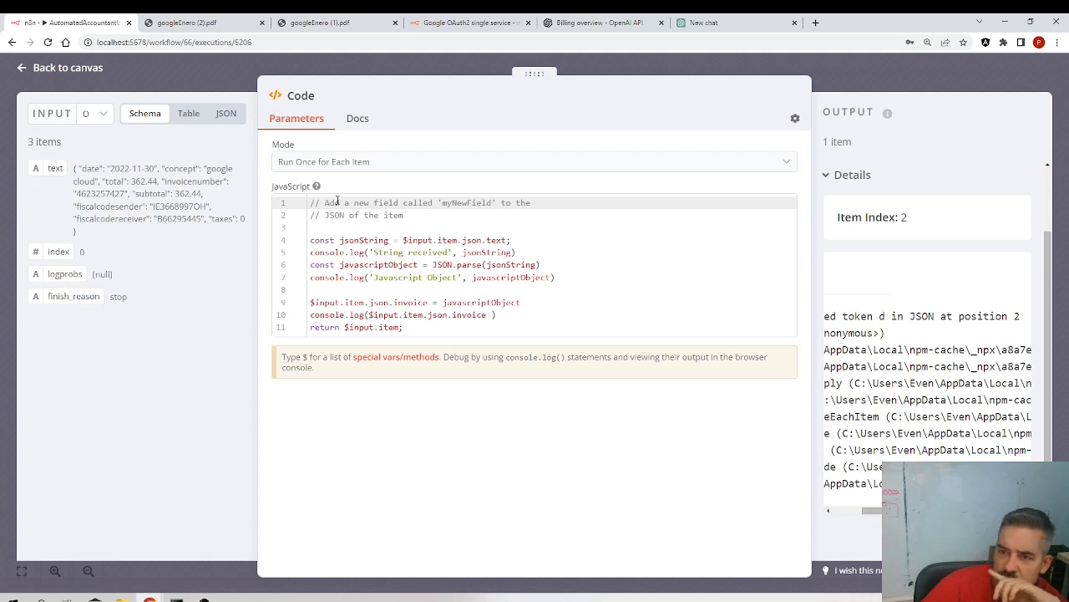
# - Recheck the Code node's error in the 13:04:12 run and examine the start of its input text in the 13:01:05 run
pyautogui.click(80, 70)
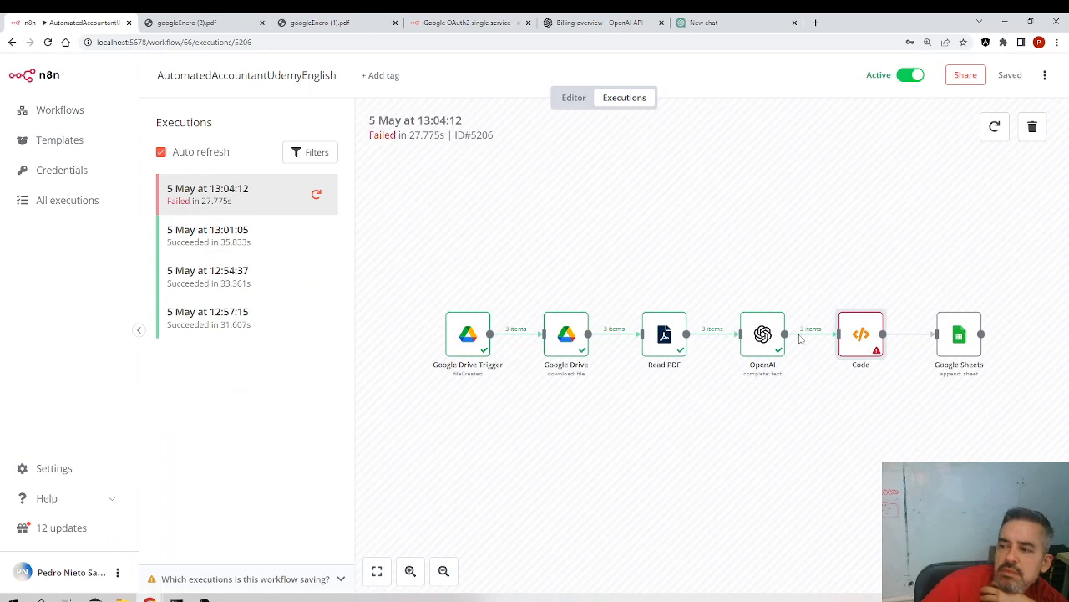
pyautogui.doubleClick(872, 346)
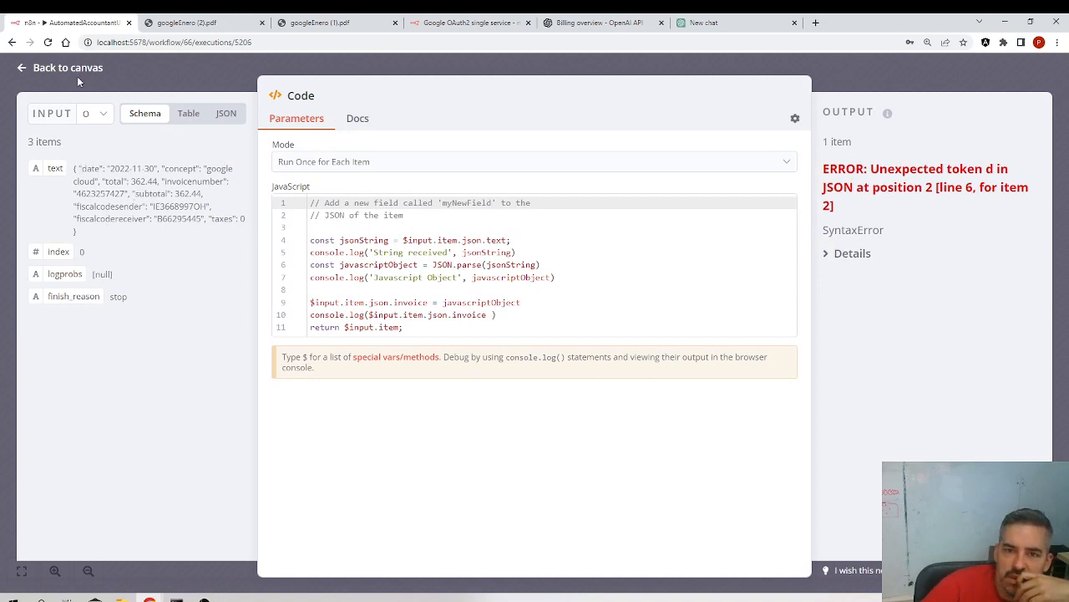
pyautogui.click(150, 78)
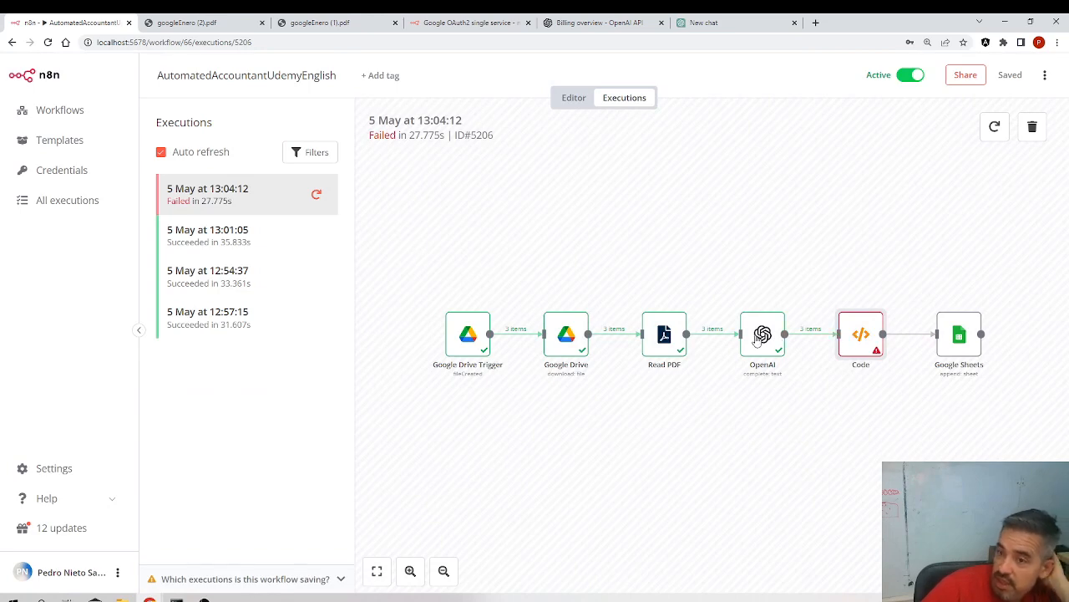
pyautogui.click(197, 234)
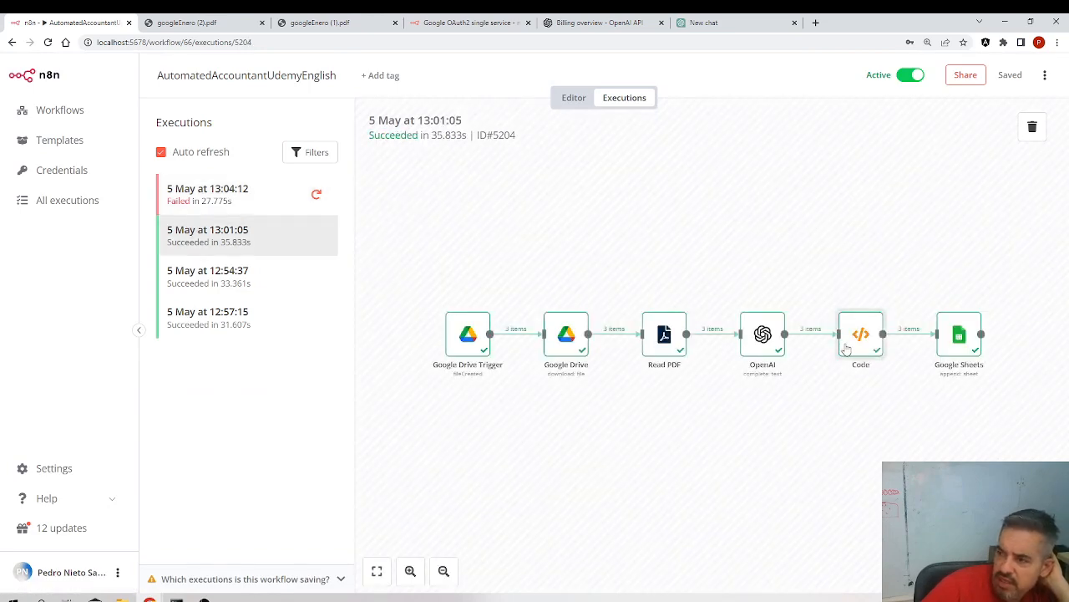
pyautogui.doubleClick(854, 339)
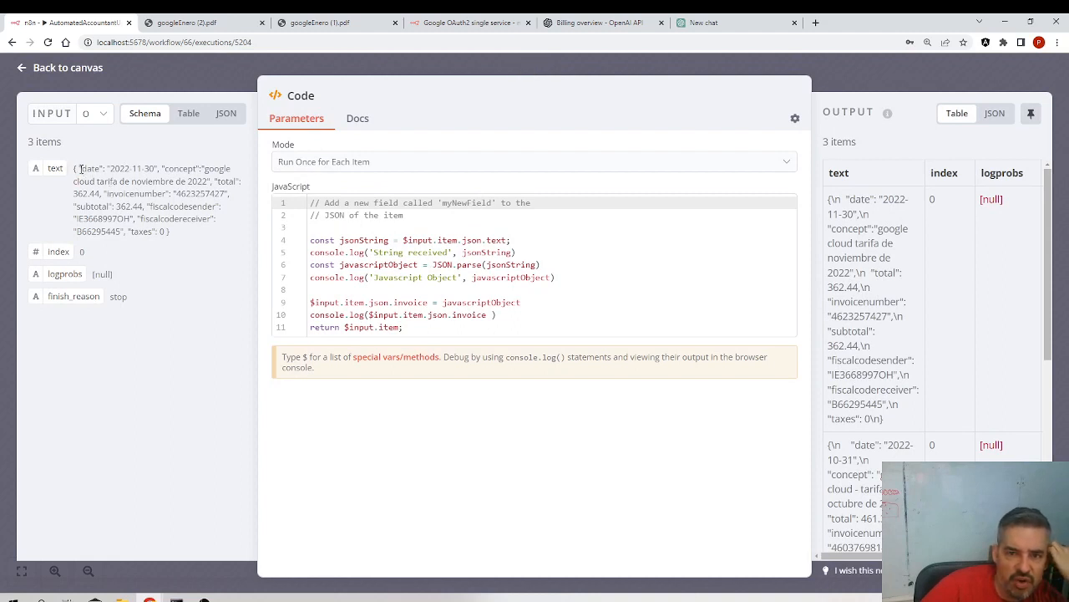
pyautogui.moveTo(79, 168); pyautogui.dragTo(72, 173)
pyautogui.click(135, 92)
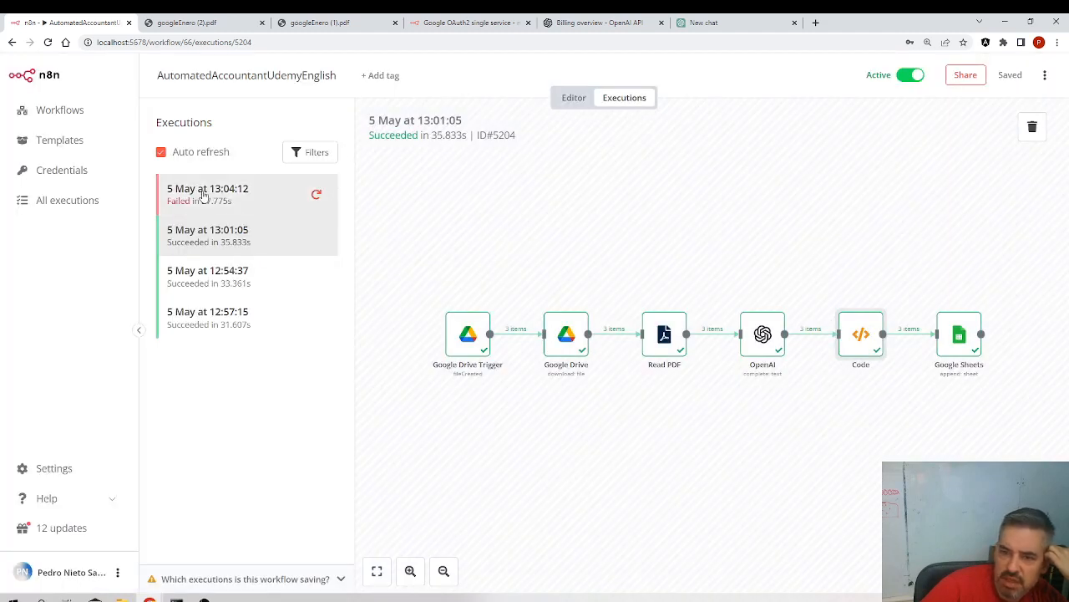
# - Reopen the Code node of the 13:04:12 run and examine the opening characters of its input text
pyautogui.click(203, 194)
pyautogui.doubleClick(854, 341)
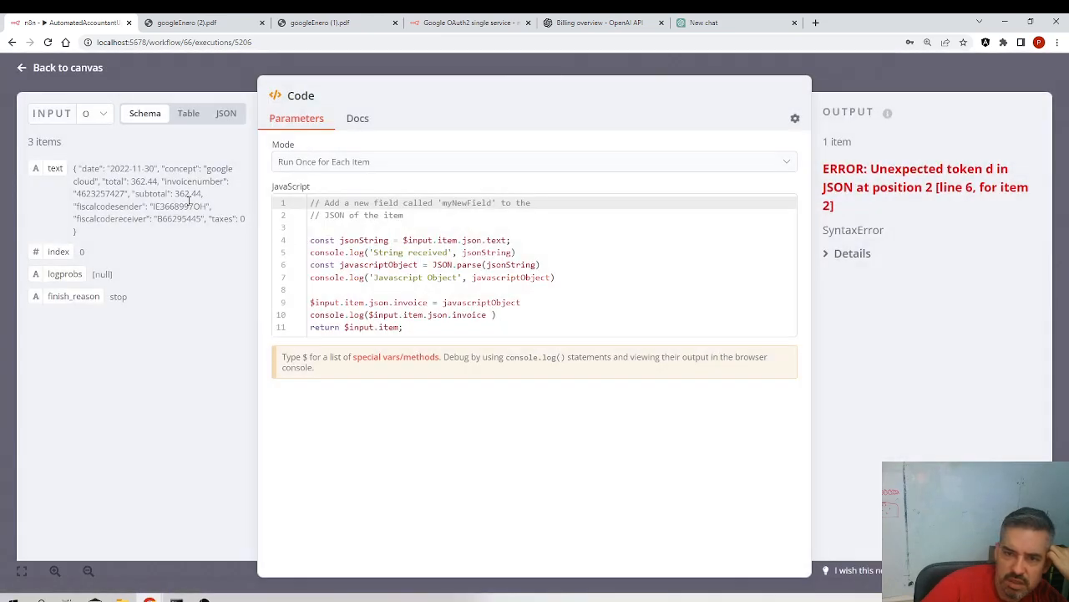
pyautogui.moveTo(81, 169); pyautogui.dragTo(73, 169)
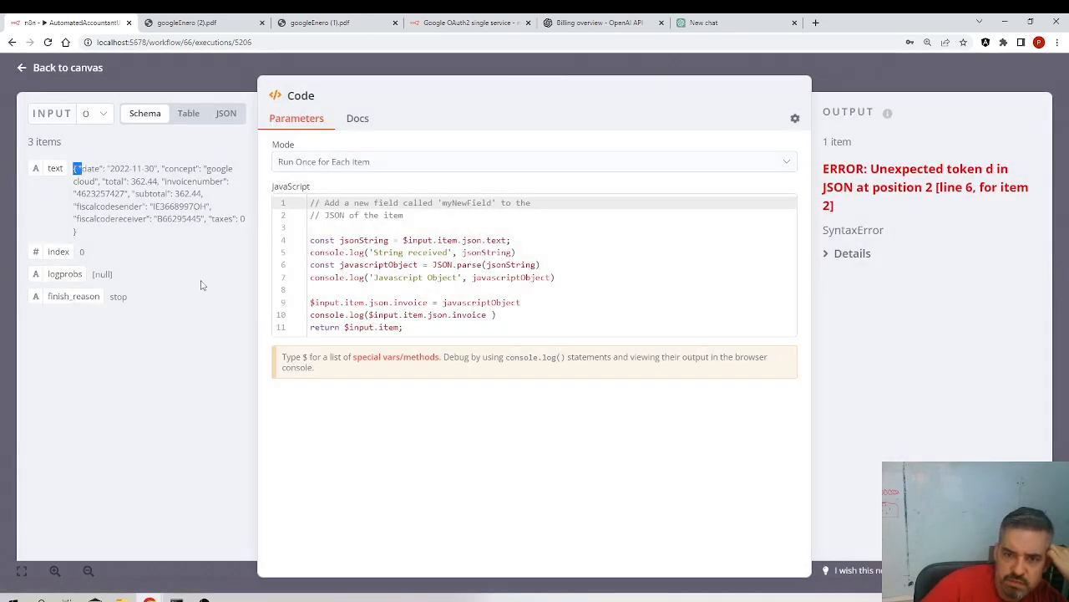
pyautogui.click(119, 192)
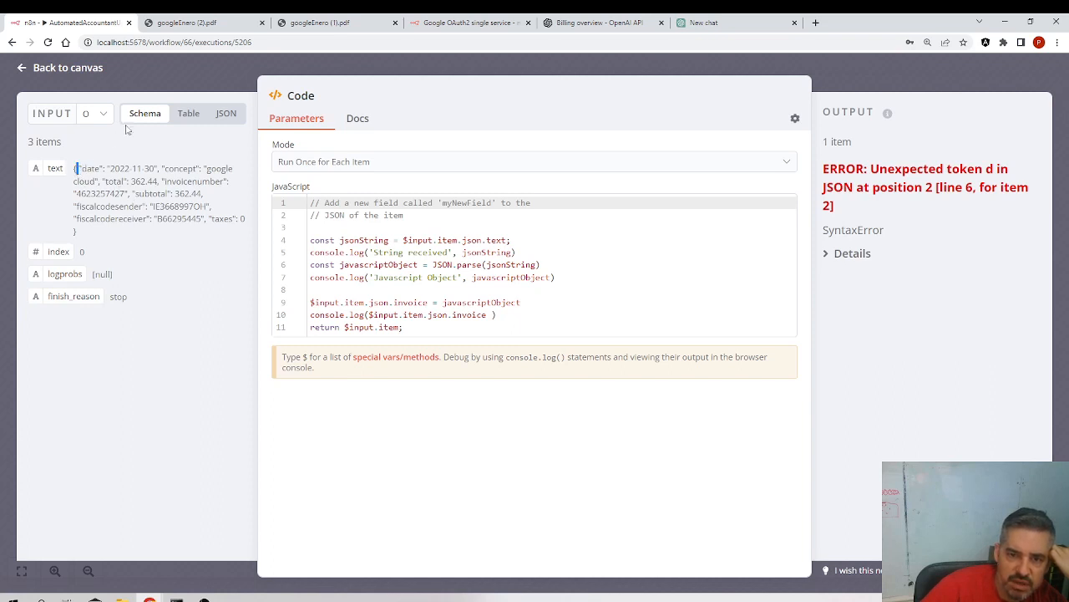
pyautogui.press('Escape')
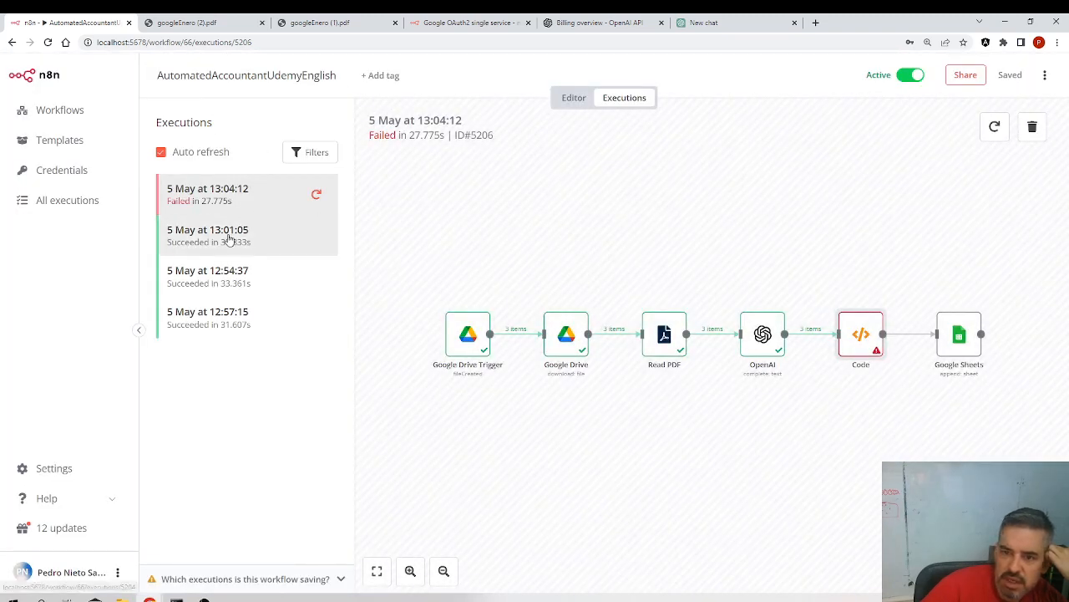
# - Open the Code node of the 13:01:05 run again and review the text of its output items
pyautogui.click(228, 238)
pyautogui.doubleClick(860, 335)
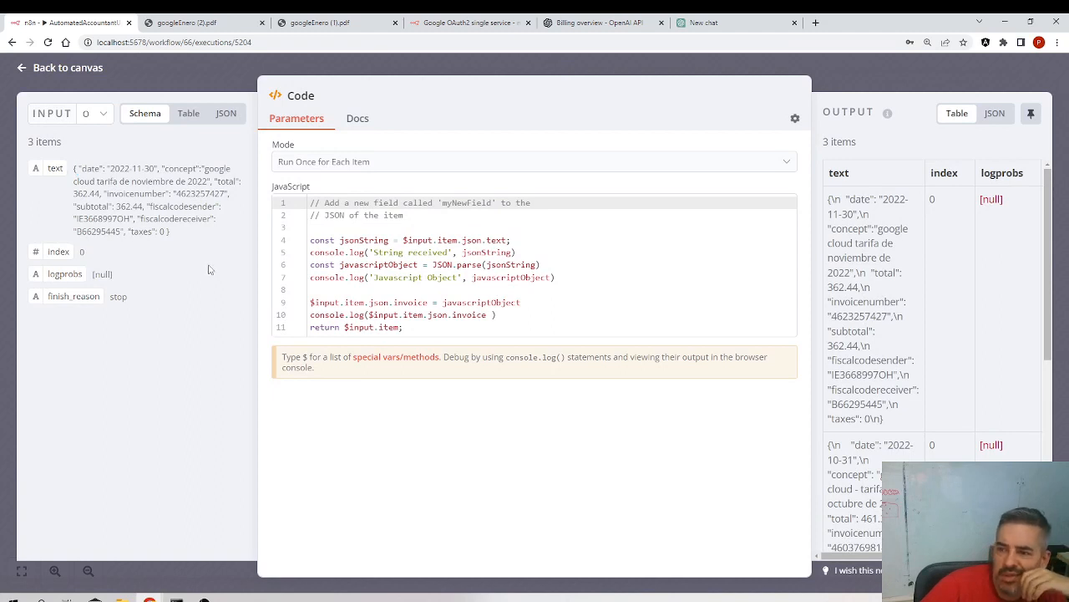
pyautogui.scroll(-3, 936, 484)
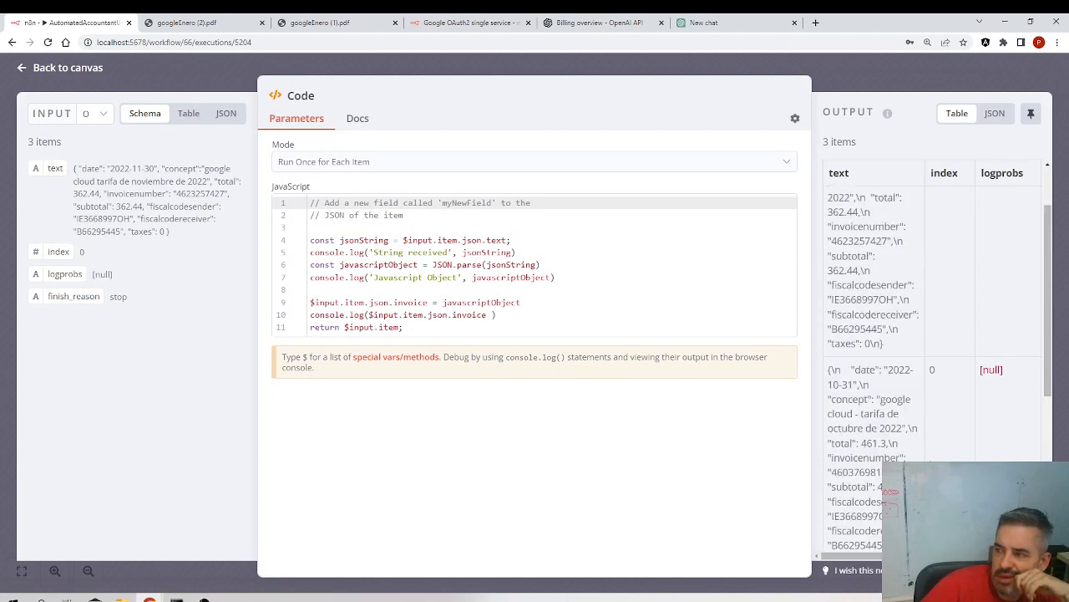
pyautogui.click(84, 67)
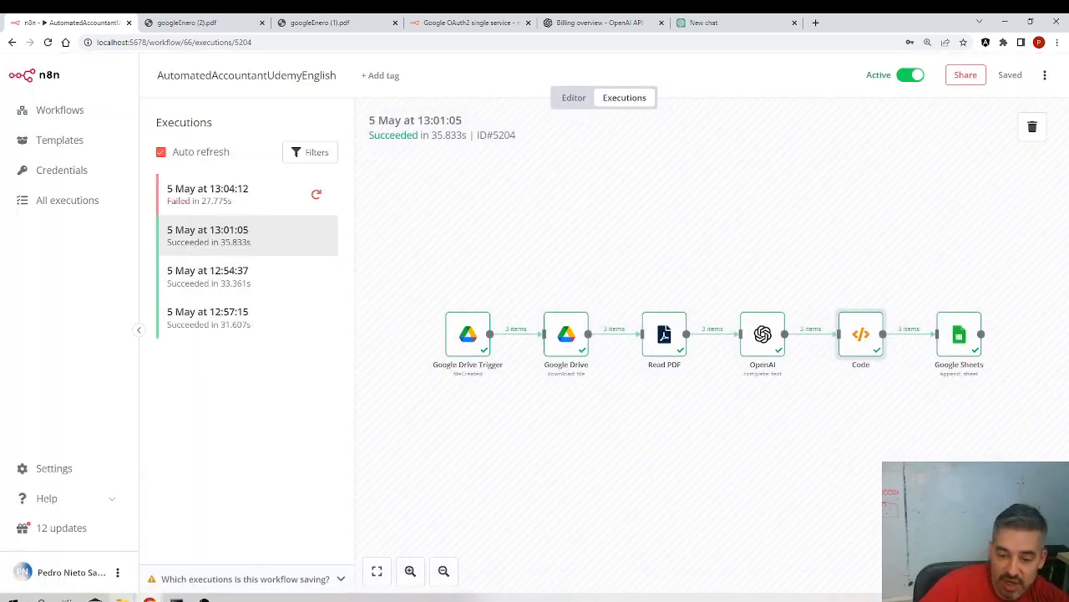
# - Delete the three PDFs in Google Drive's Invoices folder and re-upload googleEnero, google-oct and google-nov from the local GoogleInvoices folder
pyautogui.click(234, 573)
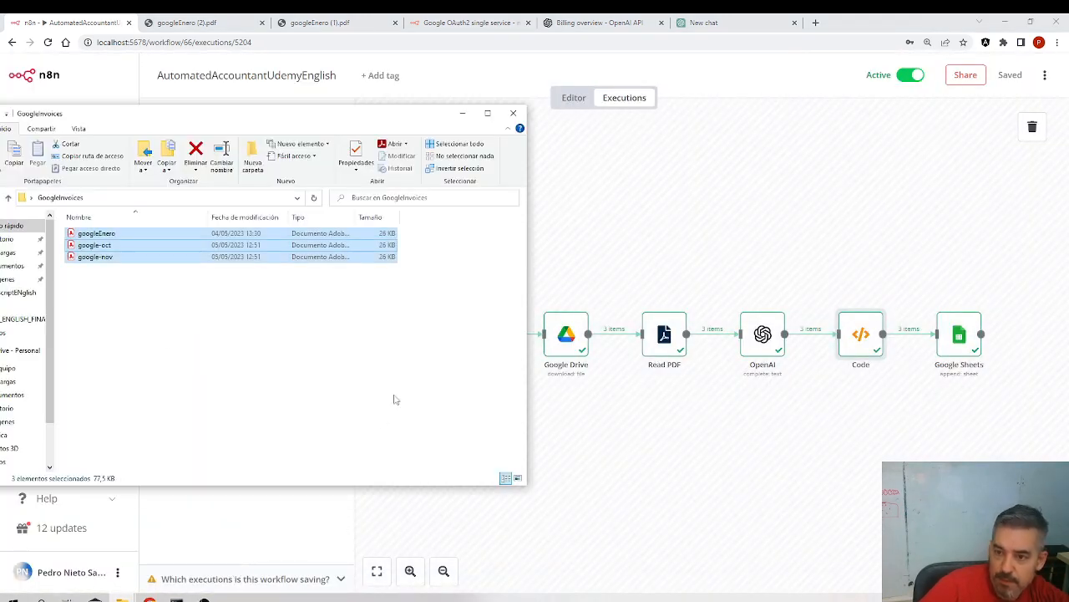
pyautogui.click(149, 598)
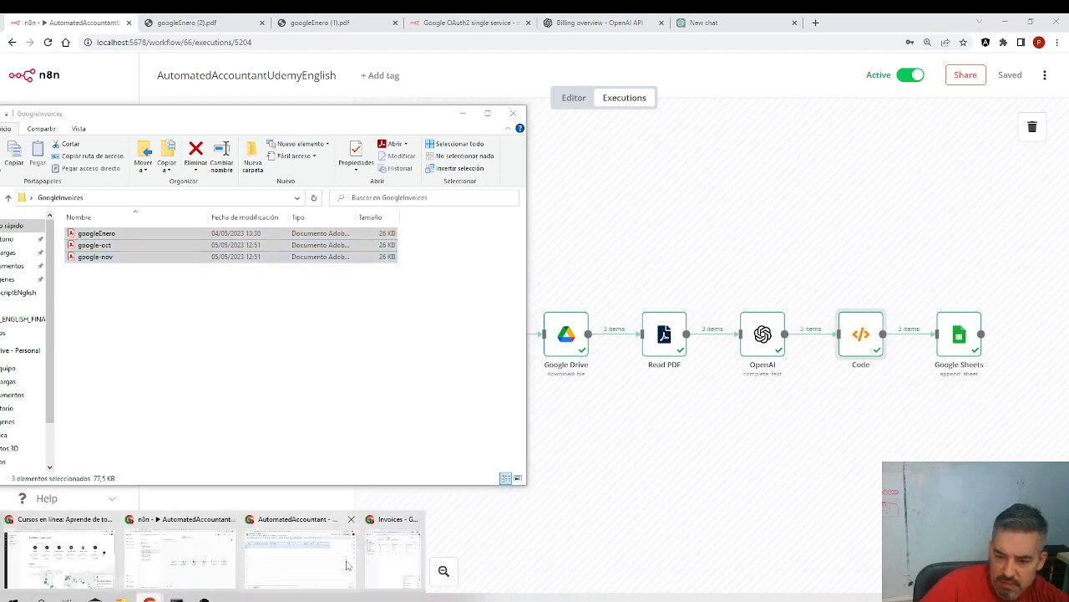
pyautogui.click(387, 561)
pyautogui.moveTo(938, 360); pyautogui.dragTo(724, 279)
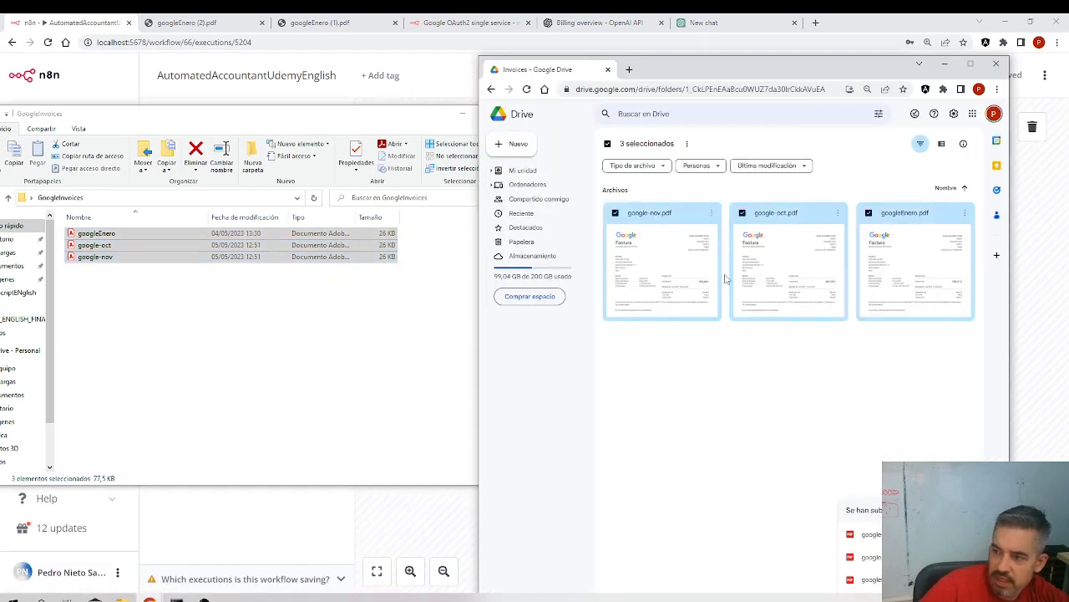
pyautogui.press('Delete')
pyautogui.moveTo(159, 245); pyautogui.dragTo(752, 318)
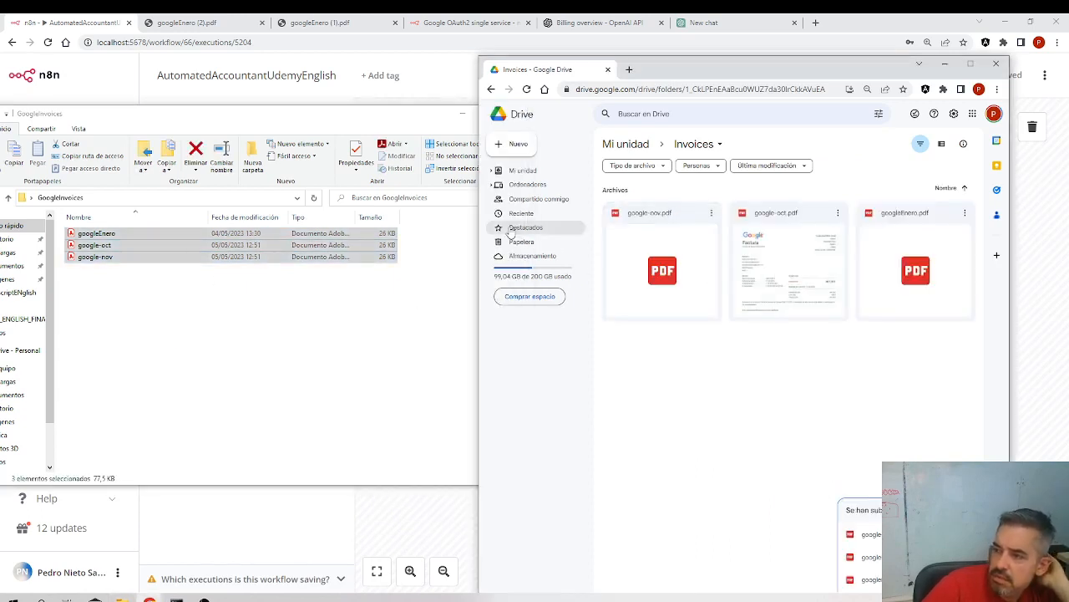
# - Return to n8n and open the newest run, 5 May at 13:07:12, in the workflow's executions
pyautogui.click(944, 63)
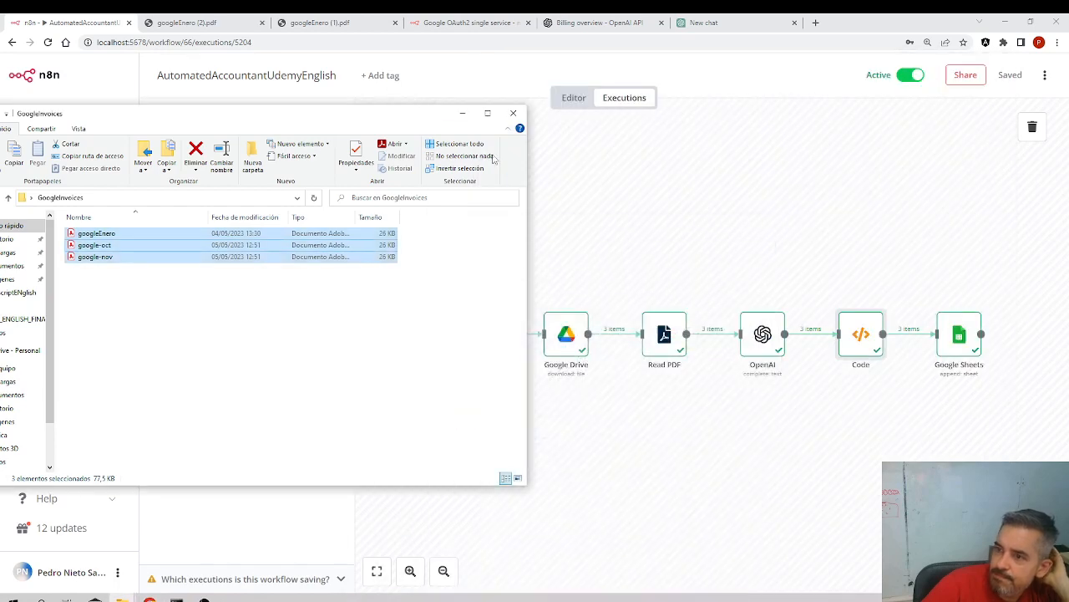
pyautogui.click(462, 113)
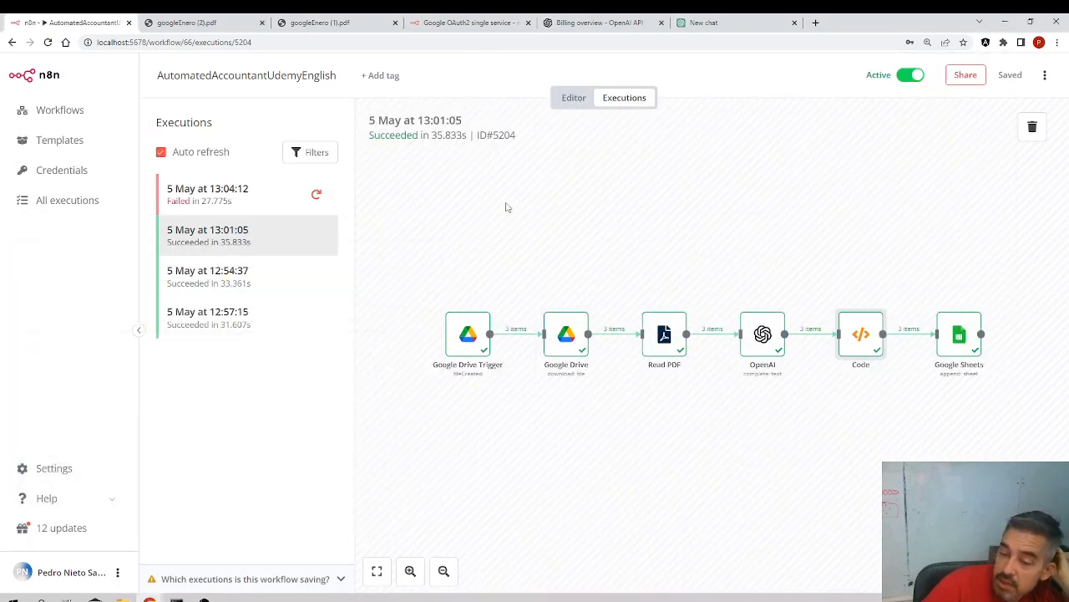
pyautogui.click(260, 207)
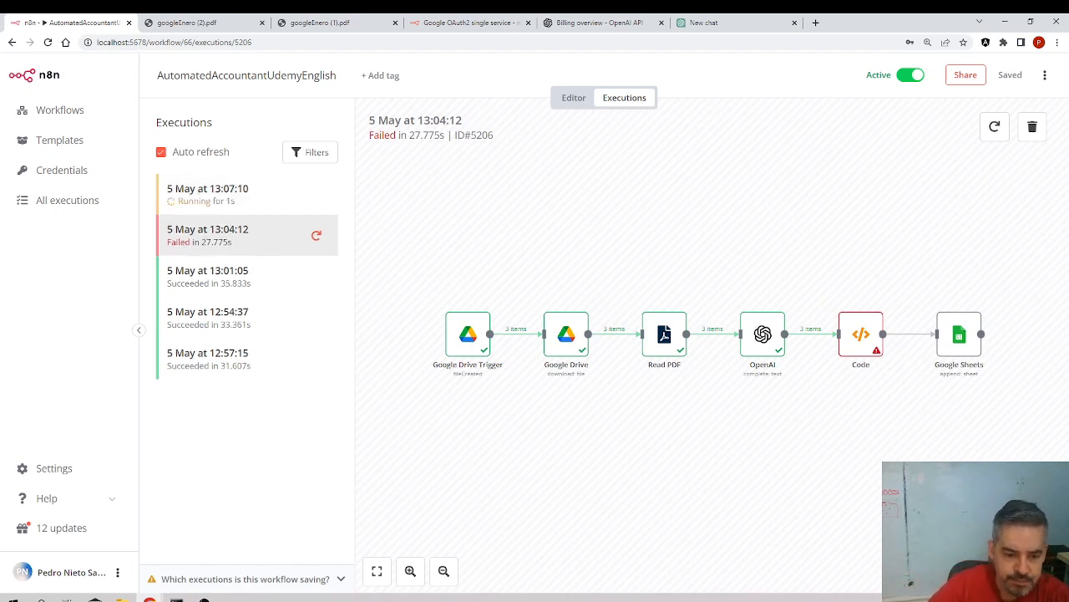
pyautogui.click(233, 204)
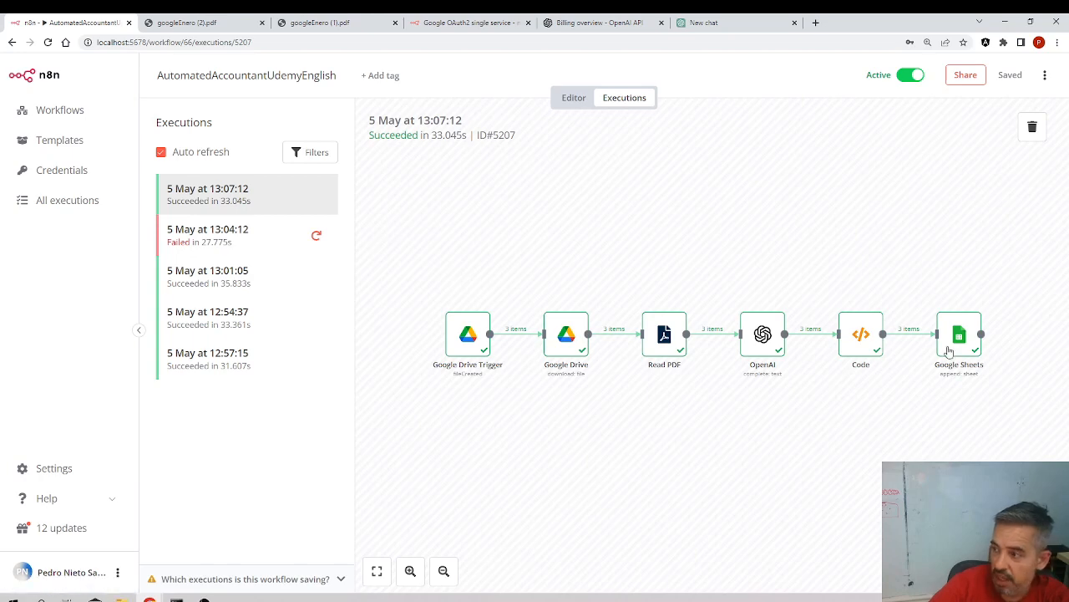
# - Open the Code node of the 13:04:12 run and copy its whole input text value
pyautogui.click(234, 249)
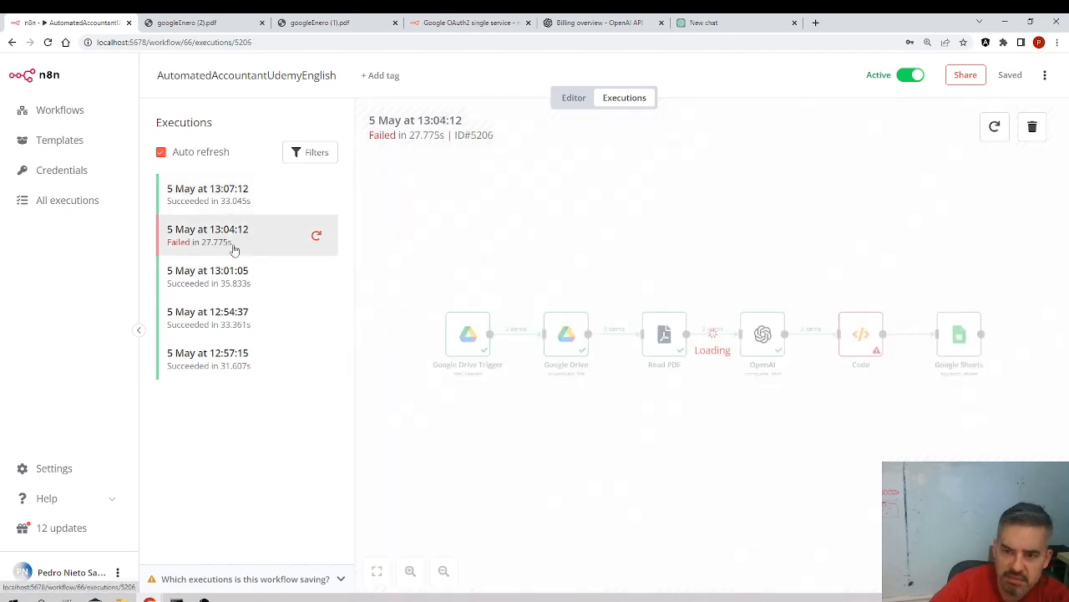
pyautogui.doubleClick(859, 344)
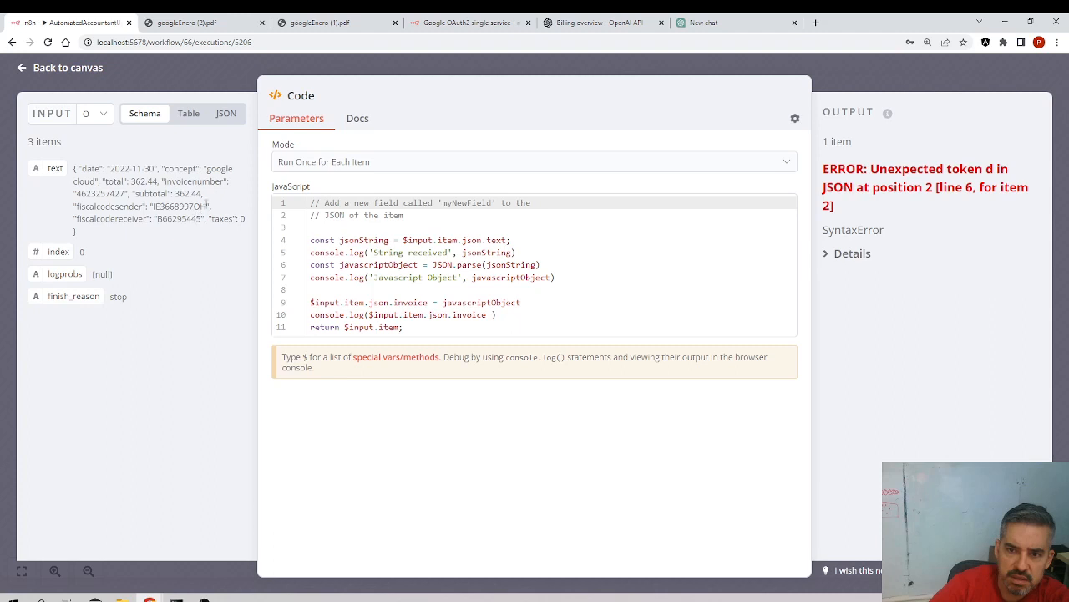
pyautogui.moveTo(92, 230); pyautogui.dragTo(74, 167)
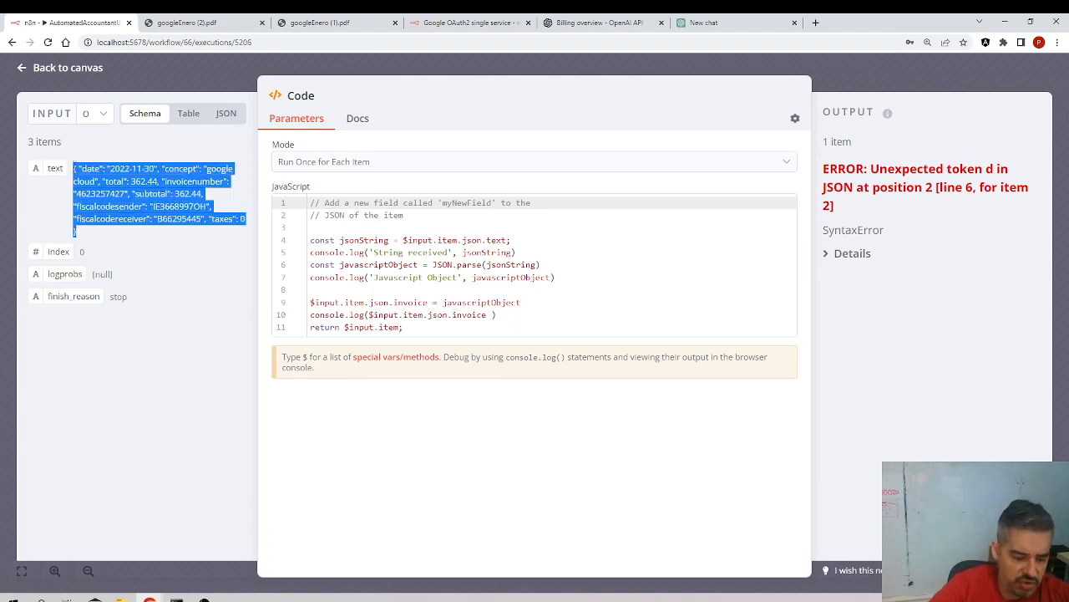
# - Search Google for "json validator" in a new browser tab and open the JSON Lint site
pyautogui.click(816, 23)
pyautogui.write('g')
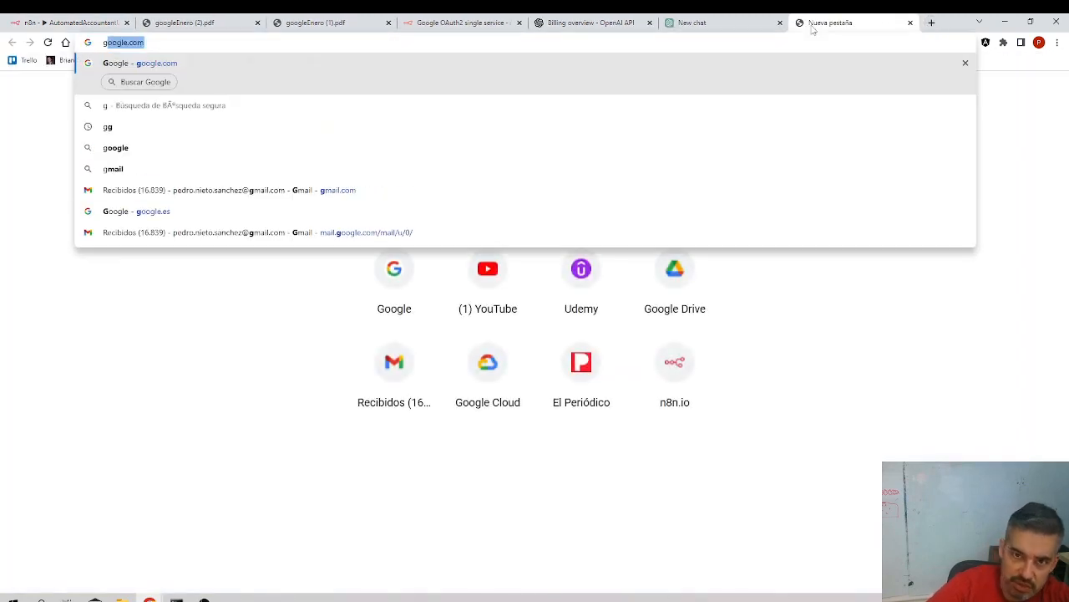
pyautogui.press('Return')
pyautogui.write('json validator')
pyautogui.press('Return')
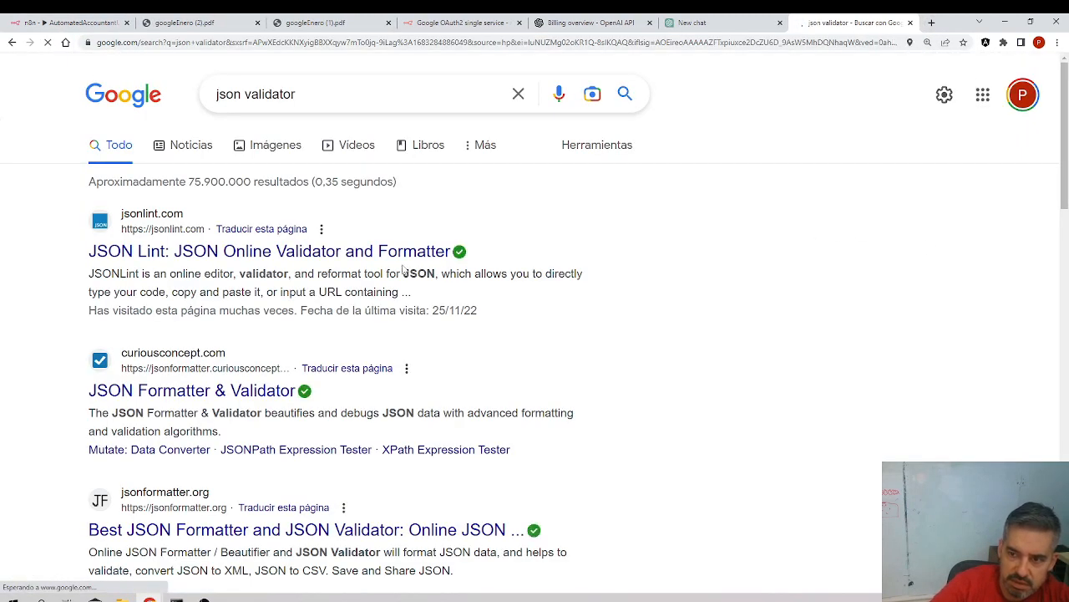
pyautogui.click(401, 252)
# - Paste the copied invoice JSON into JSONLint, validate it and inspect its formatted fields
pyautogui.click(253, 206)
pyautogui.hotkey('ctrl', 'v')
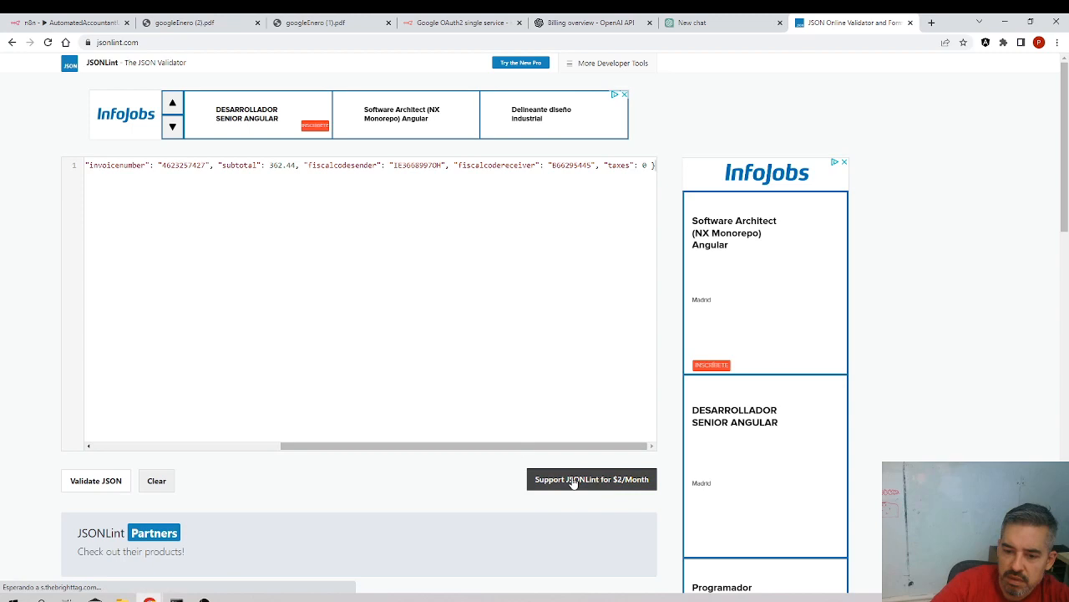
pyautogui.click(79, 485)
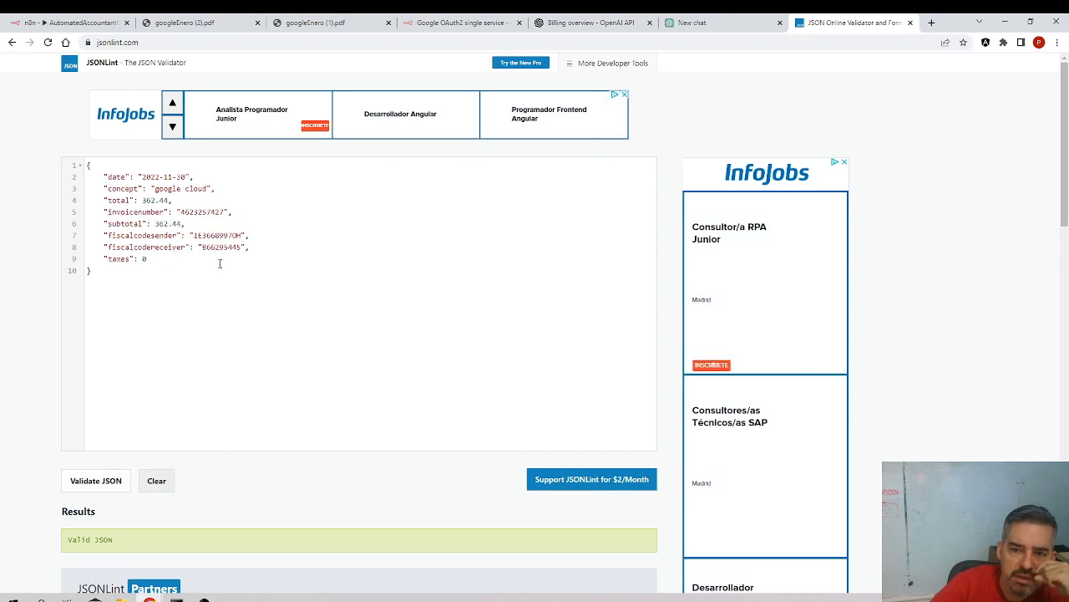
pyautogui.moveTo(220, 261); pyautogui.dragTo(153, 216)
pyautogui.click(250, 282)
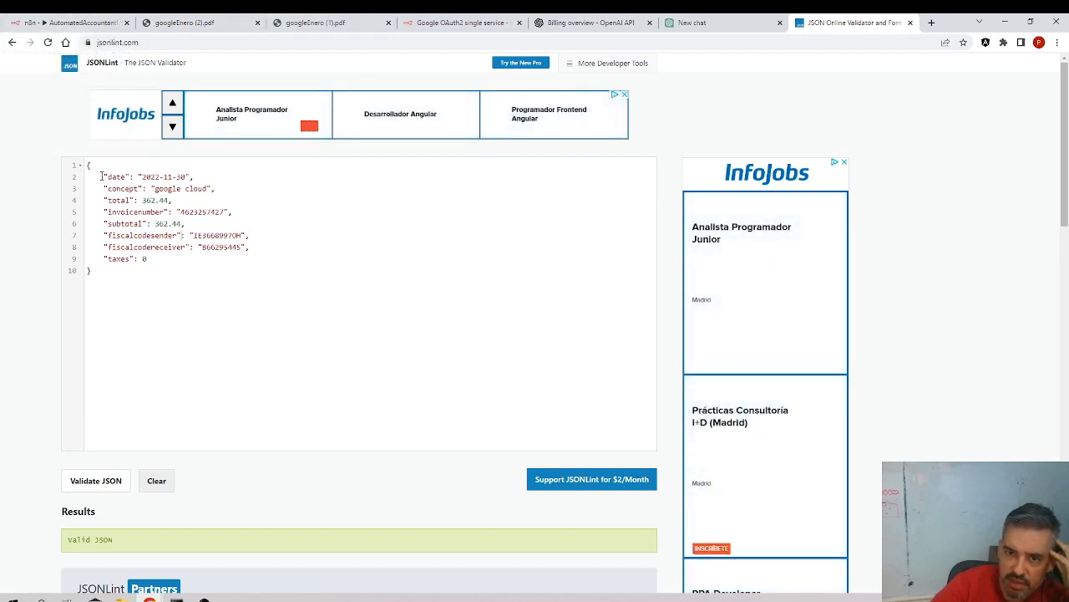
# - Return to the n8n tab and compare the token named in the Code error with the start of the input text
pyautogui.click(91, 22)
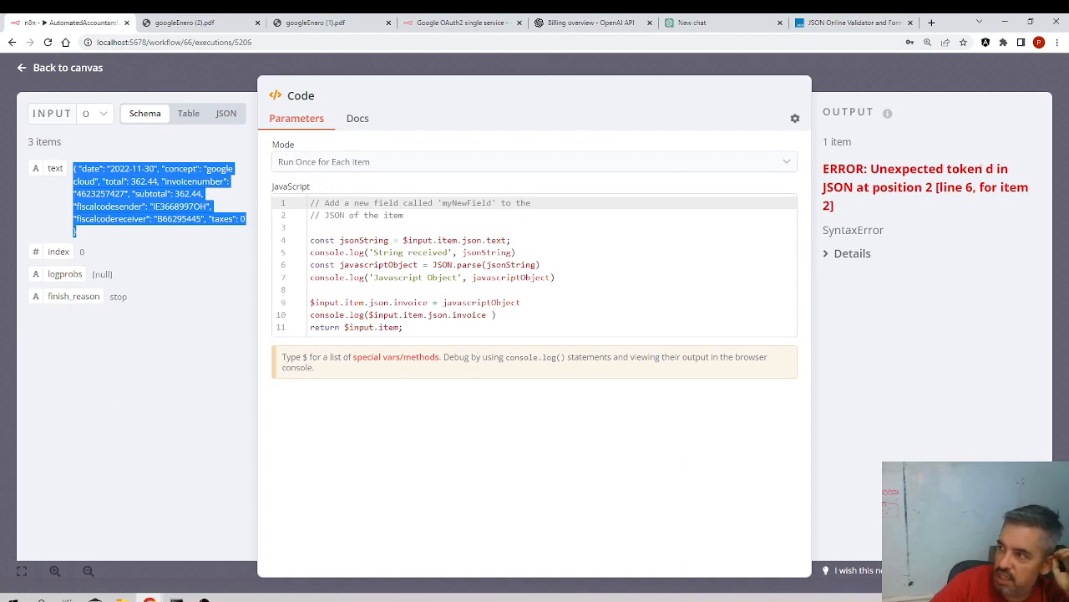
pyautogui.doubleClick(990, 171)
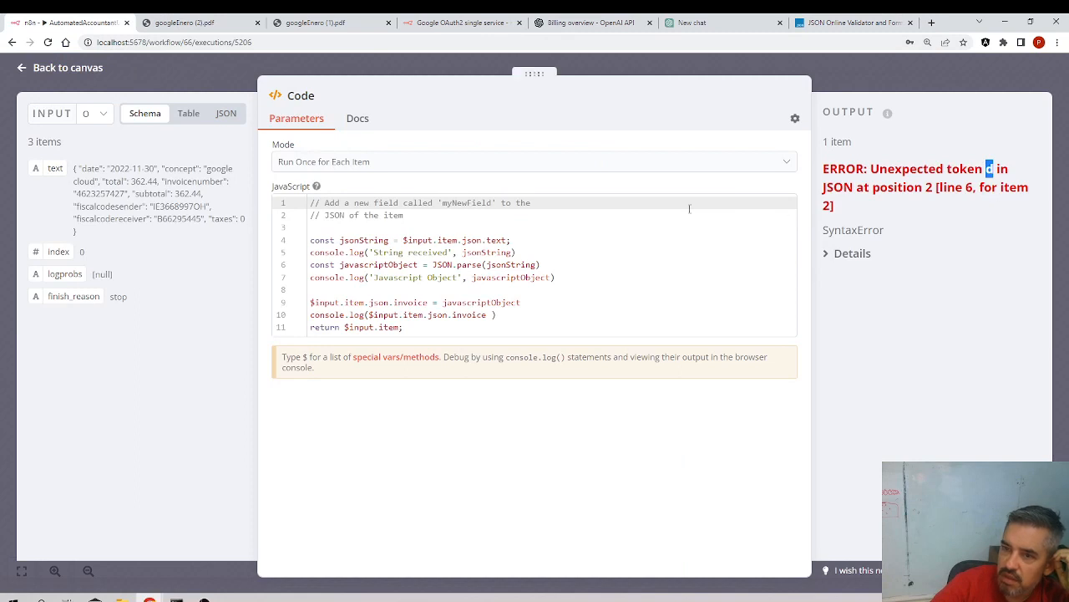
pyautogui.moveTo(81, 169); pyautogui.dragTo(88, 170)
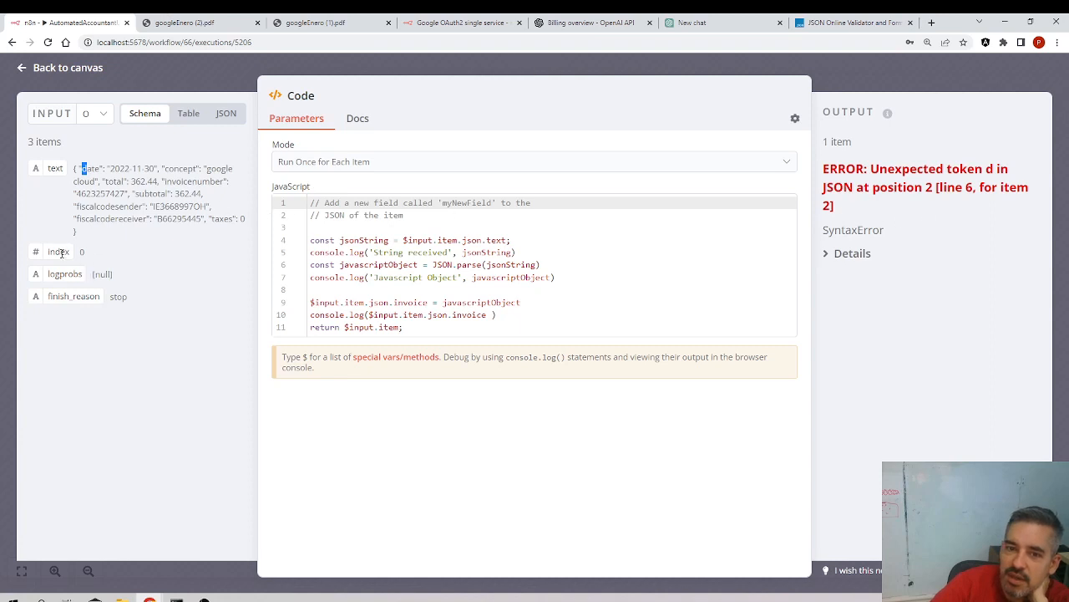
# - Return to the executions list, open the 13:07:12 run and inspect its Code node
pyautogui.click(77, 67)
pyautogui.click(228, 205)
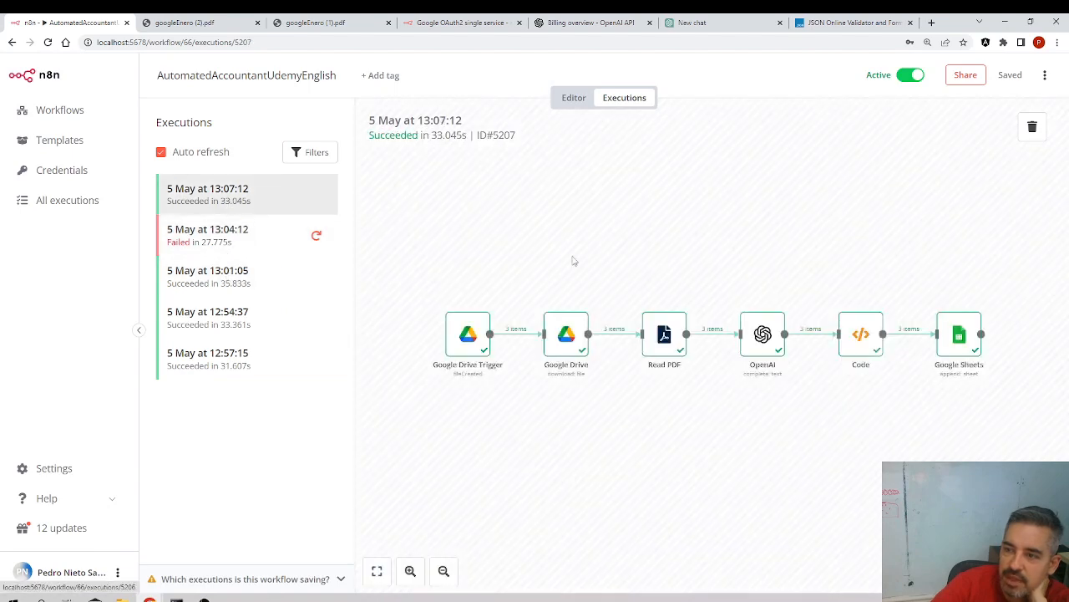
pyautogui.doubleClick(852, 338)
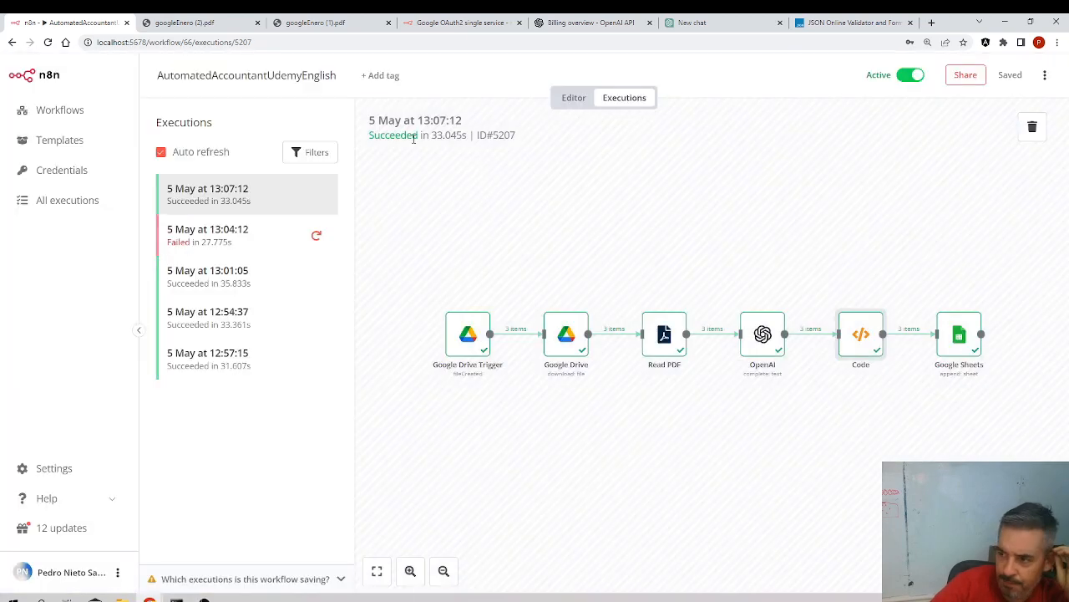
pyautogui.click(77, 70)
# - Switch to the AutomatedAccountant spreadsheet and check the fiscal codes, invoice numbers and dates of the recorded invoices in rows 2 to 4
pyautogui.click(141, 595)
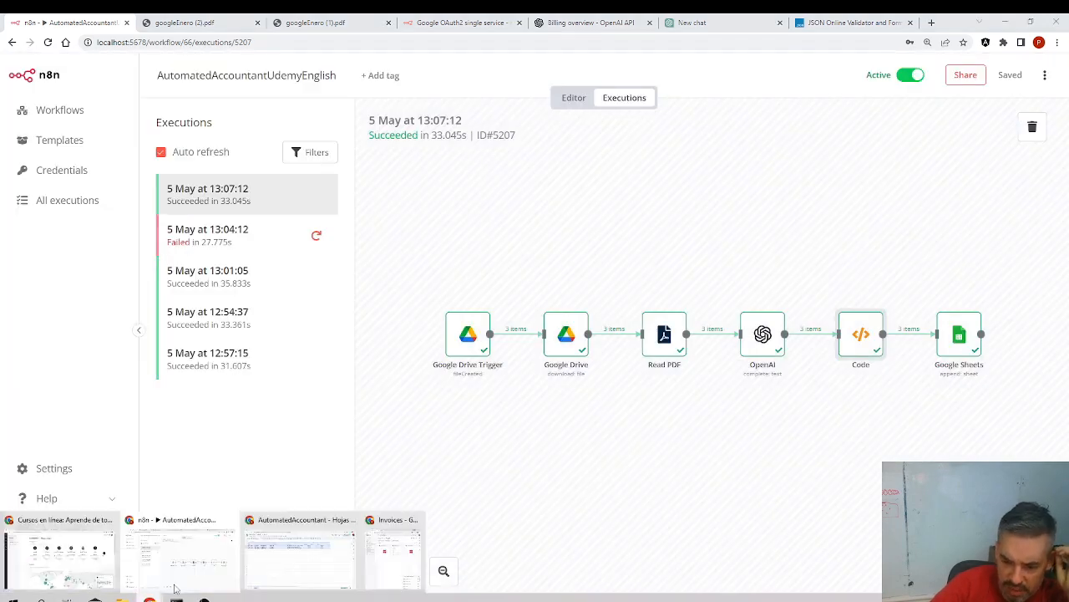
pyautogui.click(305, 558)
pyautogui.click(198, 242)
pyautogui.moveTo(205, 174); pyautogui.dragTo(207, 202)
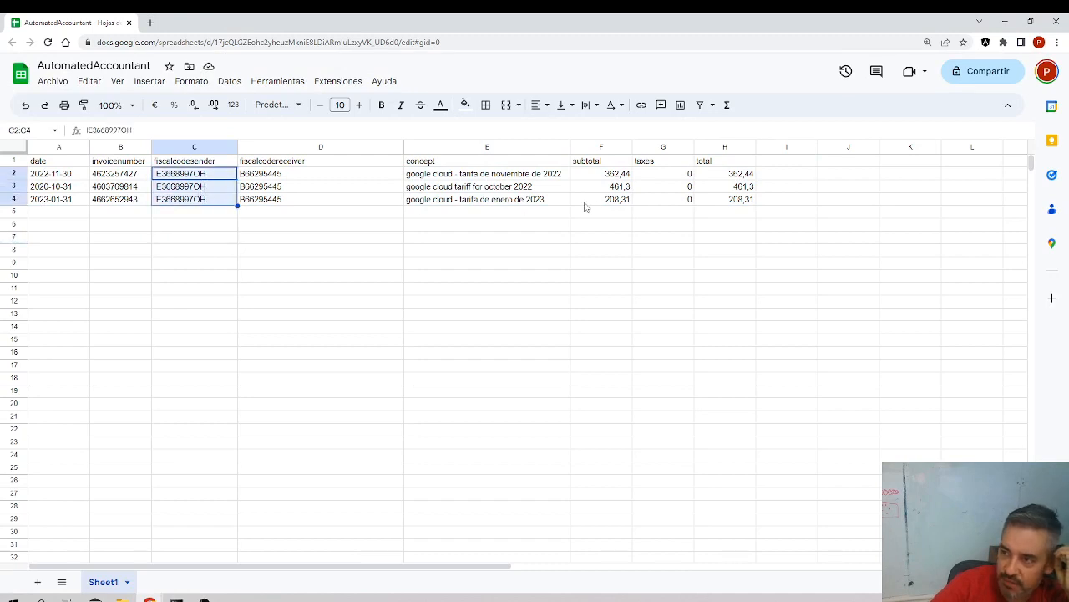
pyautogui.moveTo(283, 176); pyautogui.dragTo(287, 200)
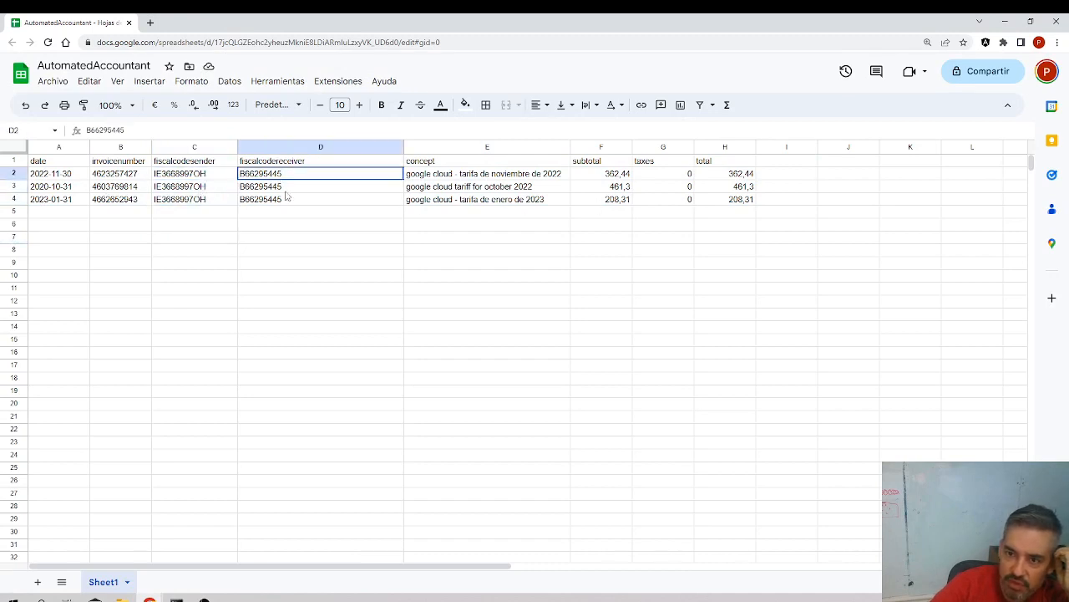
pyautogui.click(115, 203)
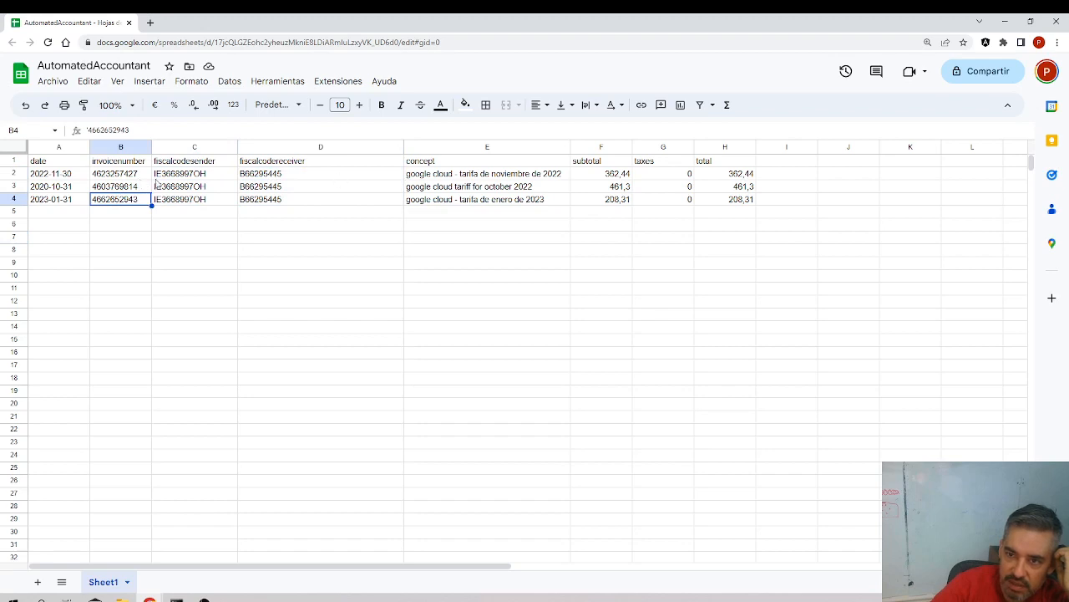
pyautogui.moveTo(123, 176); pyautogui.dragTo(122, 200)
pyautogui.moveTo(57, 180); pyautogui.dragTo(61, 201)
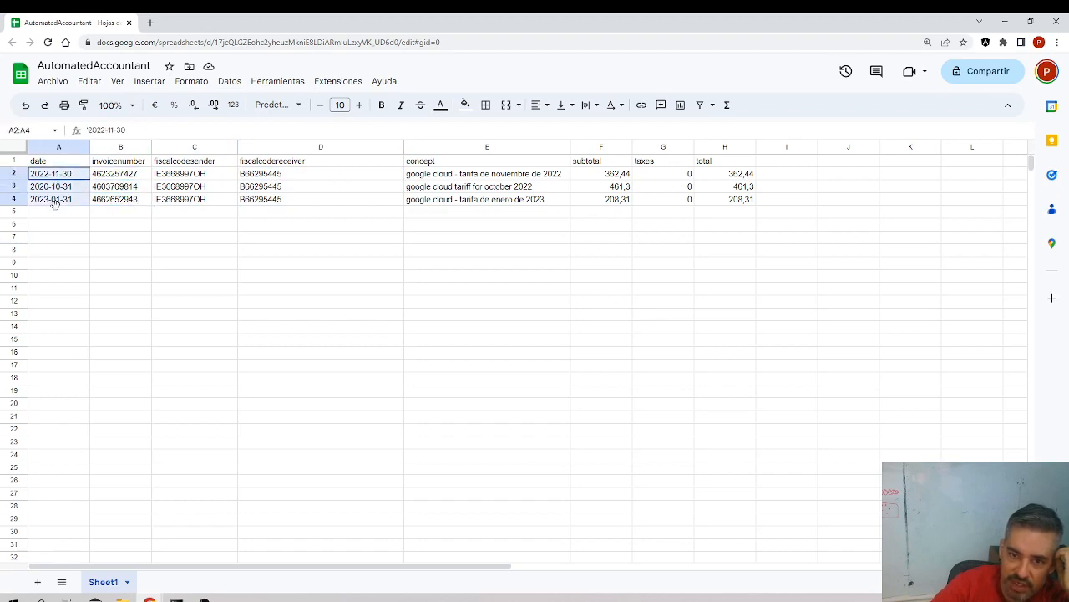
# - Review the concept and subtotal columns of the recorded invoices in rows 2 to 4
pyautogui.moveTo(443, 179); pyautogui.dragTo(468, 201)
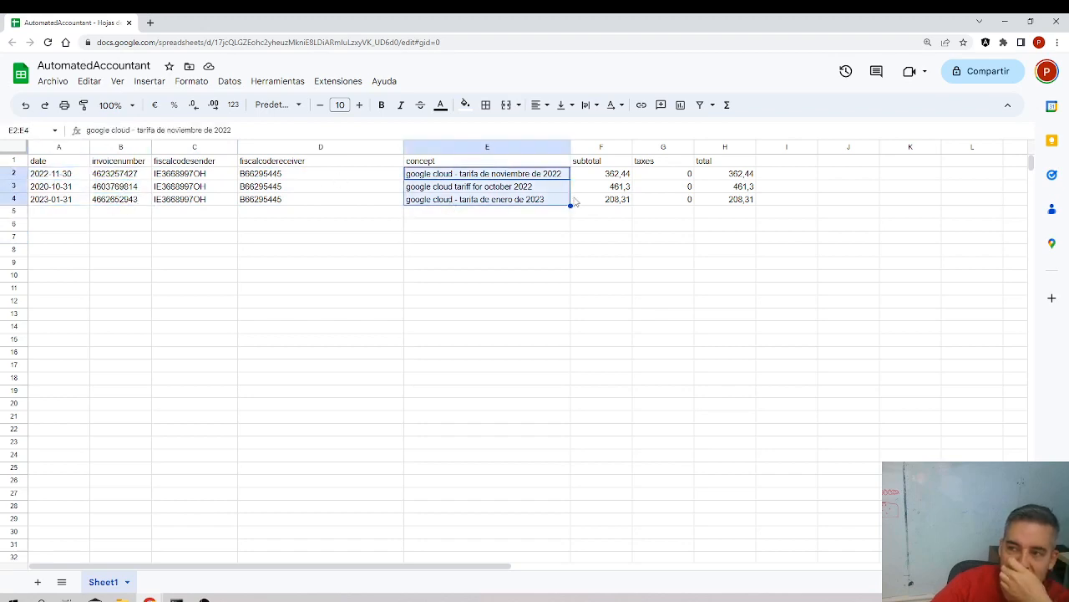
pyautogui.moveTo(607, 172); pyautogui.dragTo(609, 209)
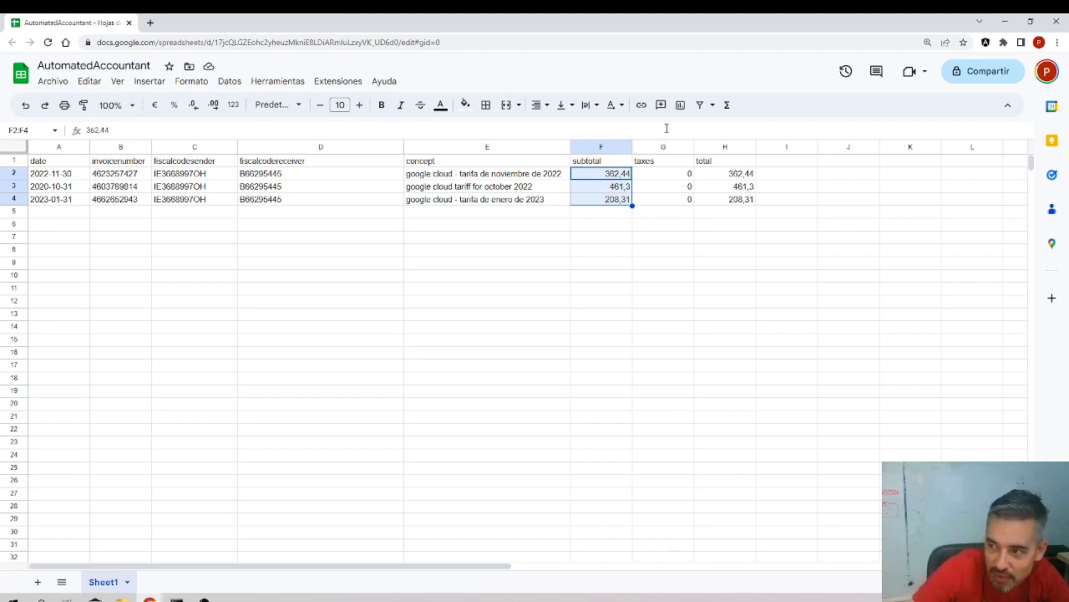
pyautogui.click(788, 177)
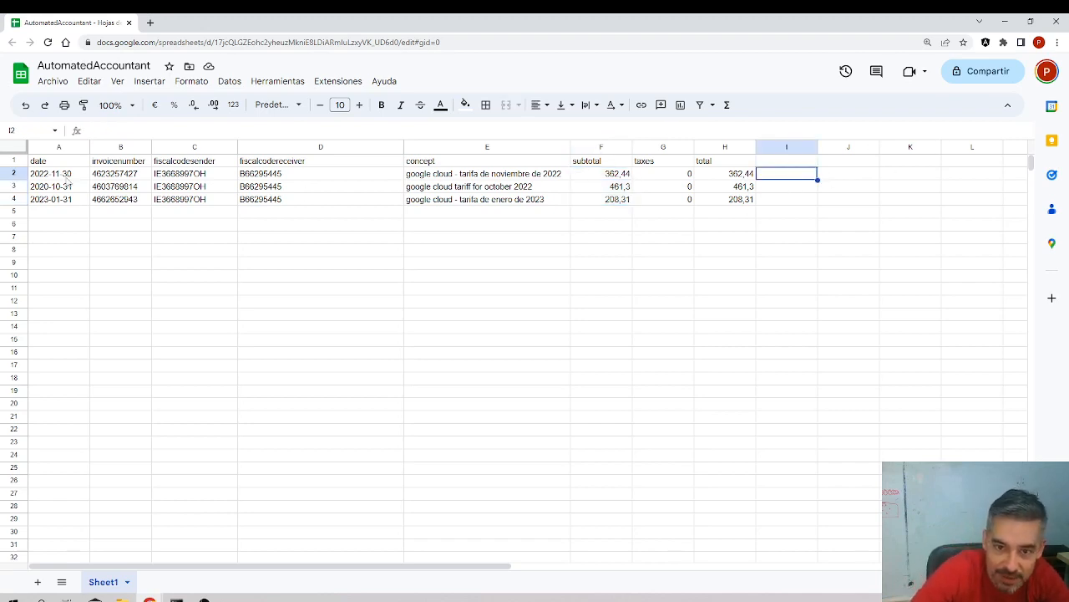
pyautogui.click(618, 238)
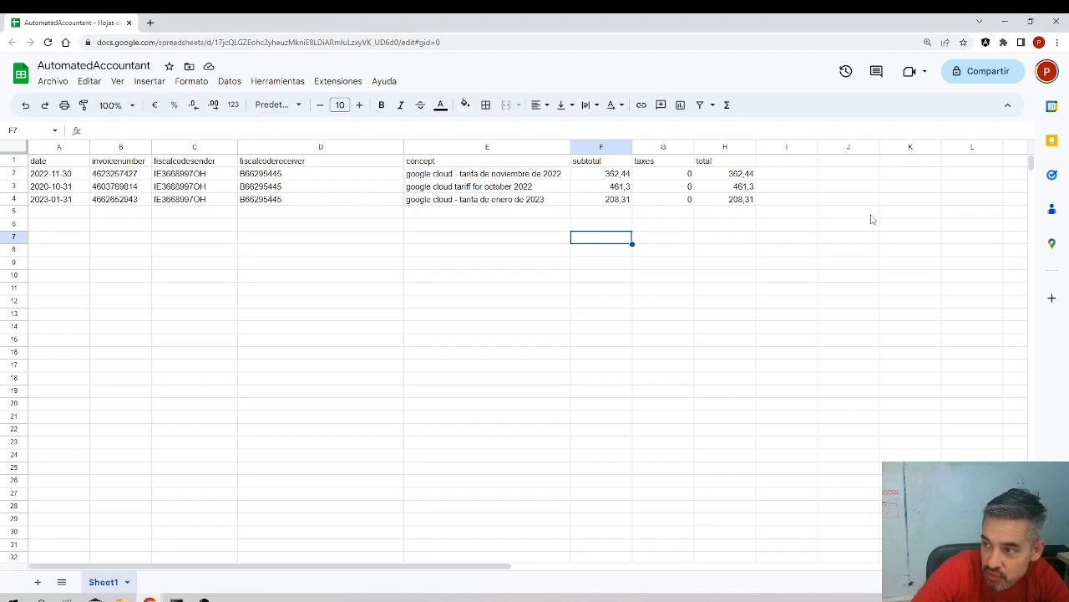
pyautogui.click(842, 178)
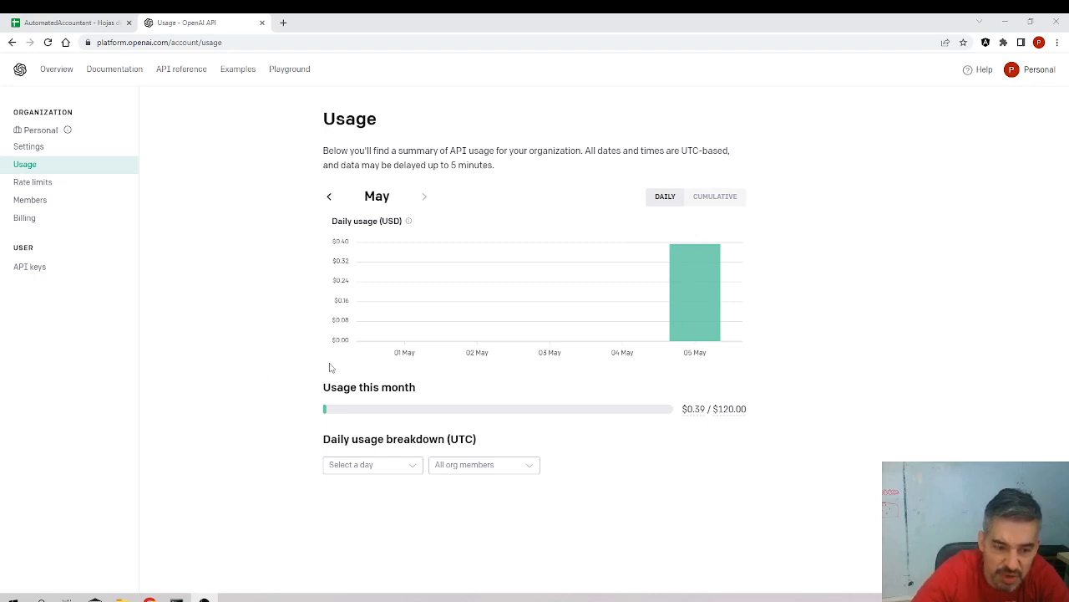
# - Highlight the amount spent under this month's usage on the OpenAI Usage page
pyautogui.doubleClick(697, 409)
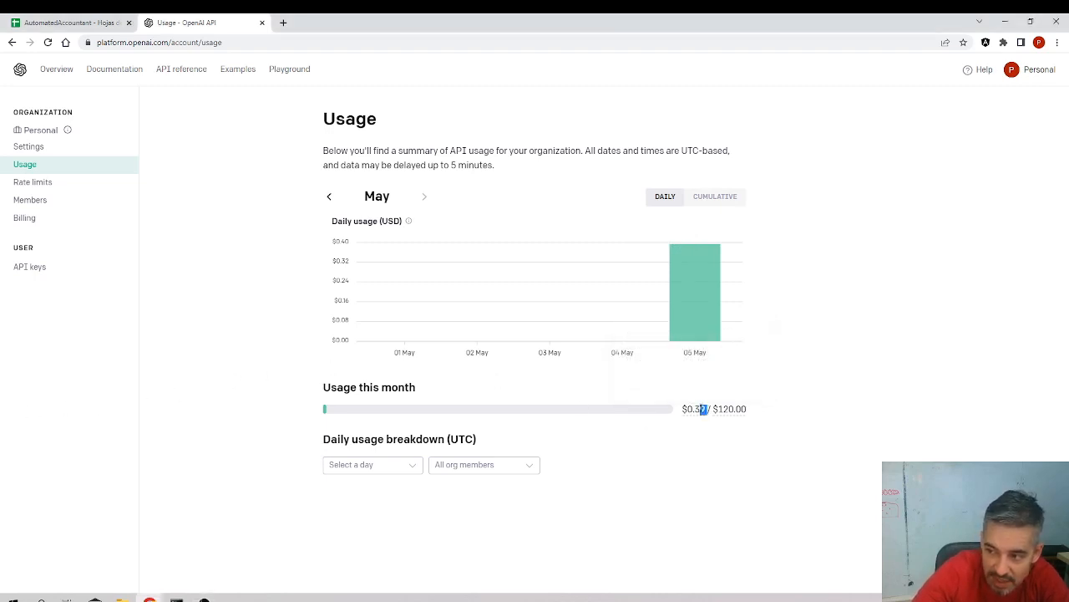
pyautogui.moveTo(694, 408); pyautogui.dragTo(689, 408)
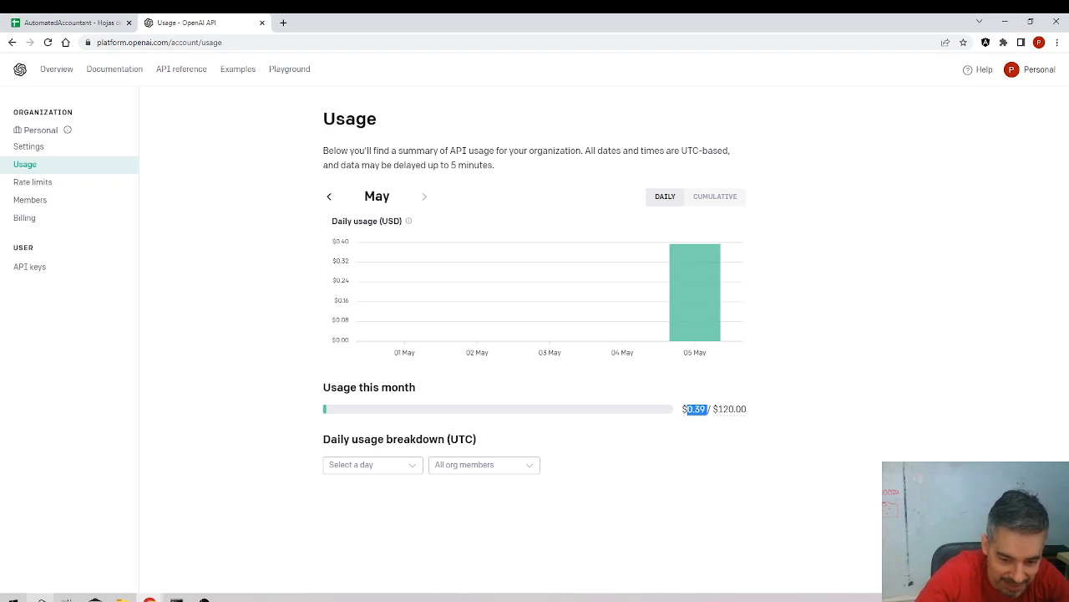
# - Open a blank Notepad document, add an empty first line and enlarge the text display to 240%
pyautogui.click(42, 598)
pyautogui.write('bloc')
pyautogui.press('Return')
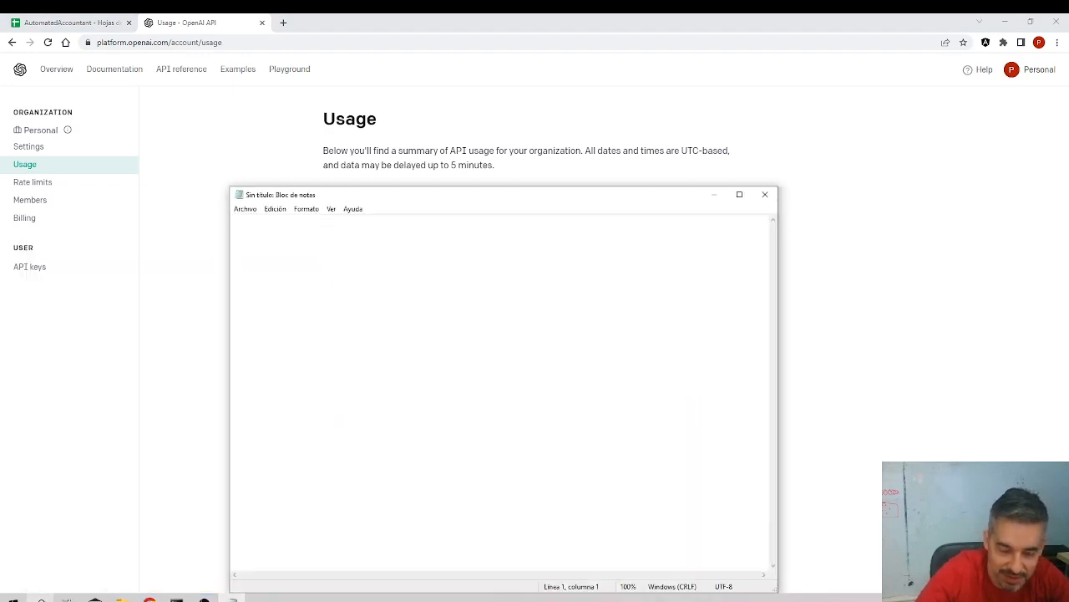
pyautogui.press('Return')
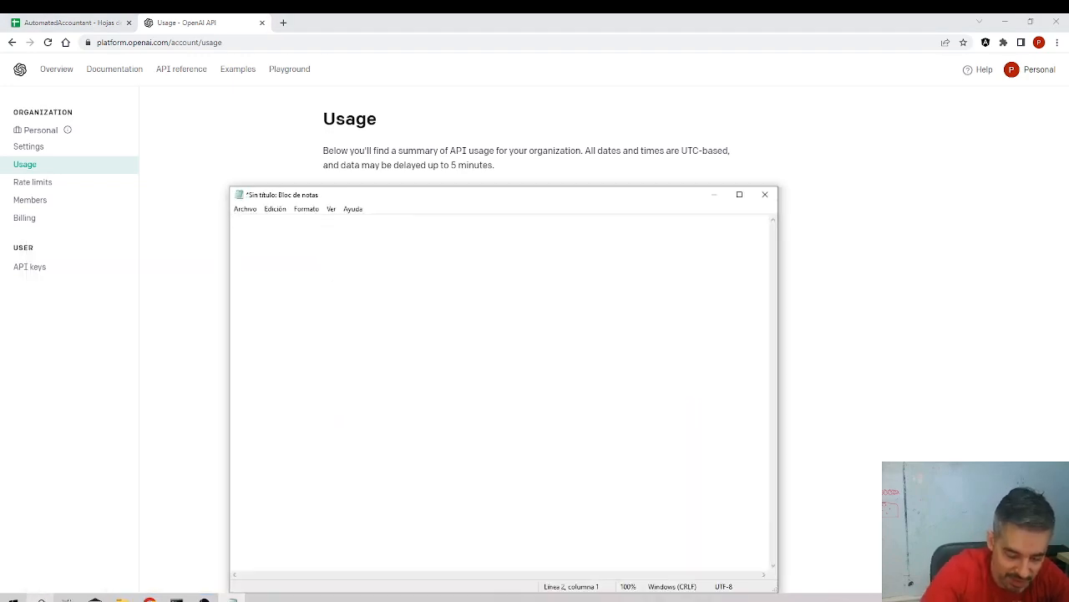
pyautogui.hotkey('ctrl', '+')
pyautogui.hotkey('ctrl', '+')
pyautogui.hotkey('ctrl', '+')
pyautogui.hotkey('ctrl', '+')
pyautogui.hotkey('ctrl', '+')
pyautogui.hotkey('ctrl', '+')
pyautogui.hotkey('ctrl', '+')
pyautogui.hotkey('ctrl', '+')
pyautogui.hotkey('ctrl', '+')
pyautogui.hotkey('ctrl', '+')
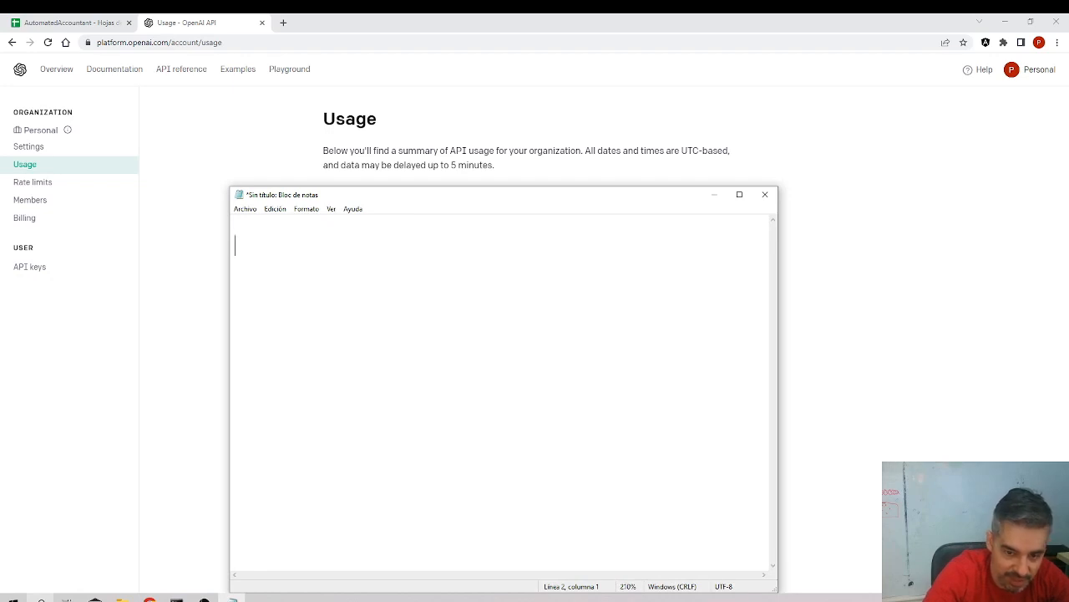
# - Write the price comparison "3 € / 0.3 €" on the second line and enlarge the text display to 370%
pyautogui.write('3 ')
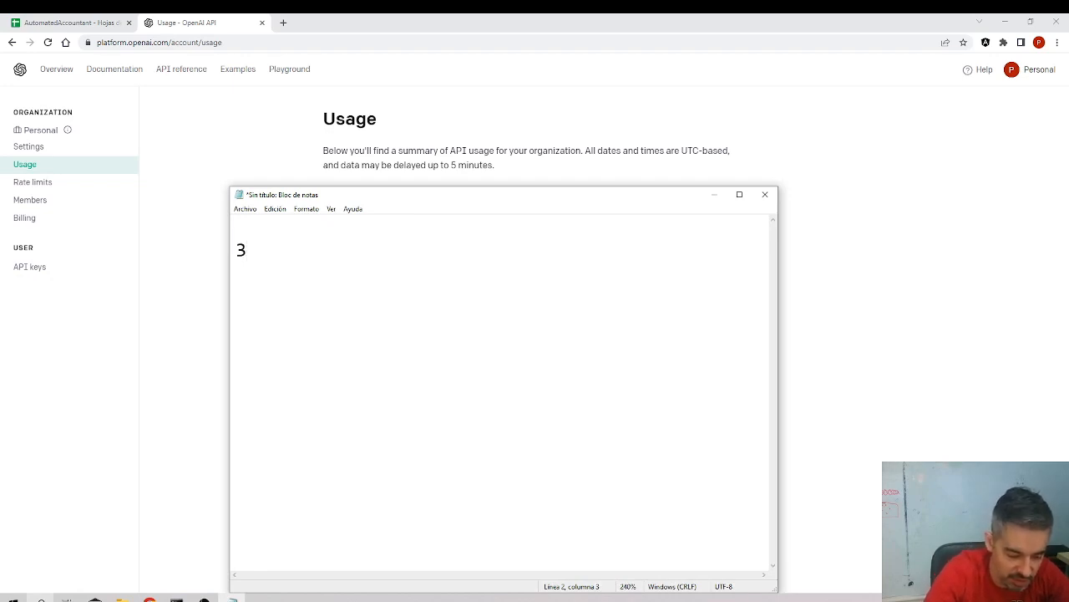
pyautogui.write('€ / ')
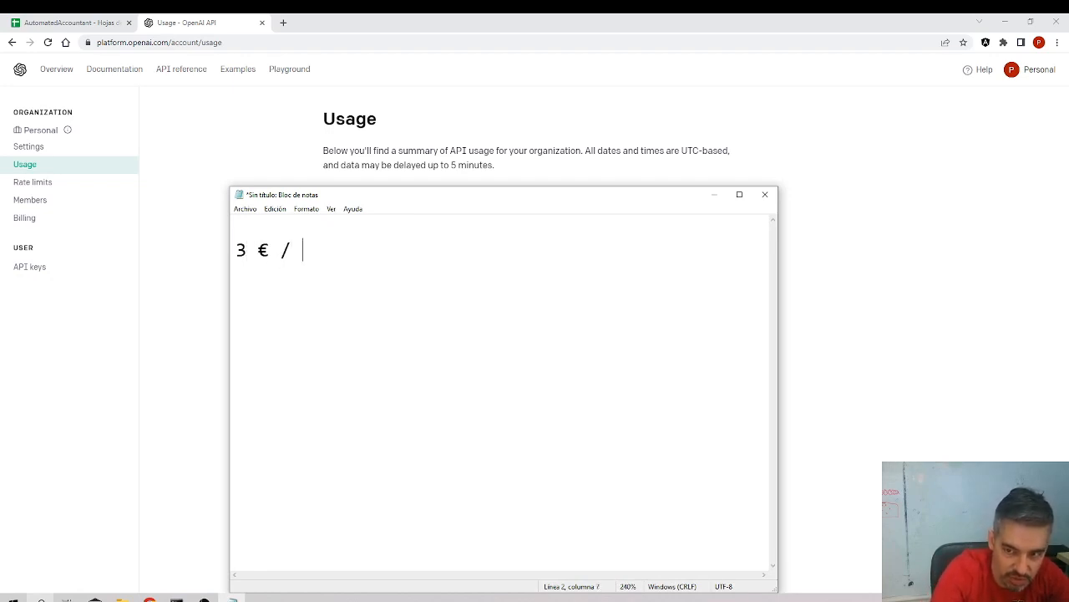
pyautogui.write('0.3 €')
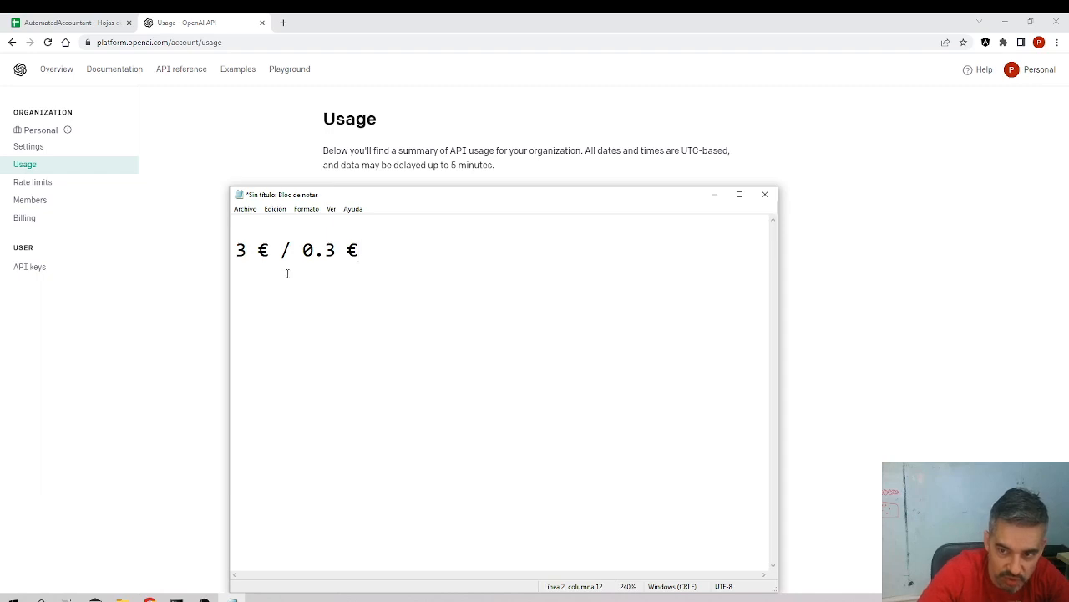
pyautogui.hotkey('ctrl', '+')
pyautogui.hotkey('ctrl', '+')
pyautogui.hotkey('ctrl', '+')
pyautogui.hotkey('ctrl', '+')
pyautogui.hotkey('ctrl', '+')
pyautogui.hotkey('ctrl', '+')
pyautogui.hotkey('ctrl', '+')
pyautogui.hotkey('ctrl', '+')
pyautogui.hotkey('ctrl', '+')
pyautogui.hotkey('ctrl', '+')
pyautogui.hotkey('ctrl', '+')
pyautogui.hotkey('ctrl', '+')
pyautogui.hotkey('ctrl', '+')
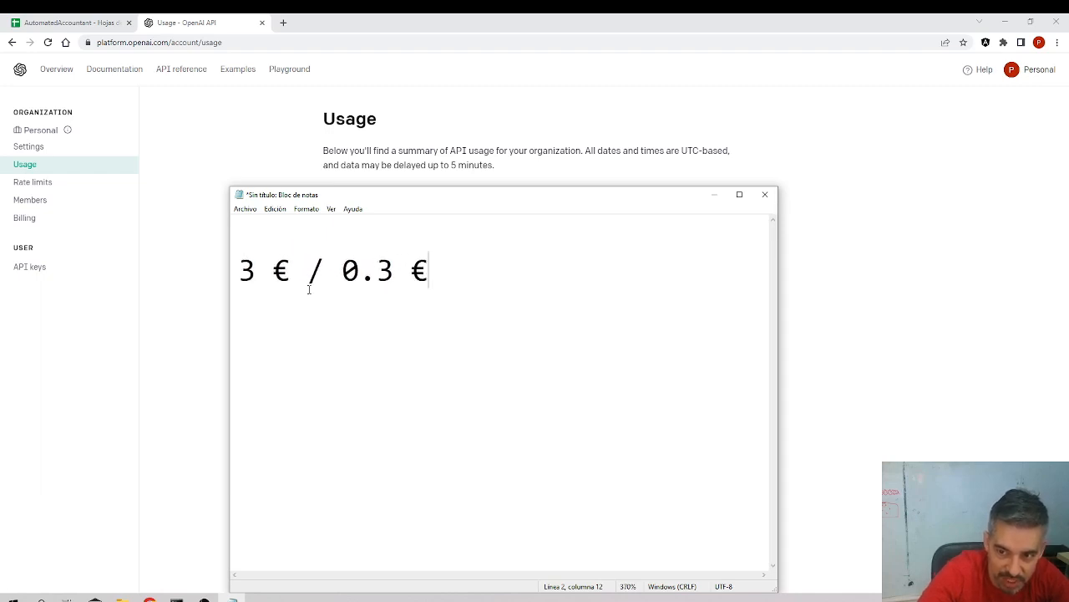
# - Replace the slash between the two prices with a widely spaced line of eight dashes
pyautogui.doubleClick(316, 274)
pyautogui.press('BackSpace')
pyautogui.write('--')
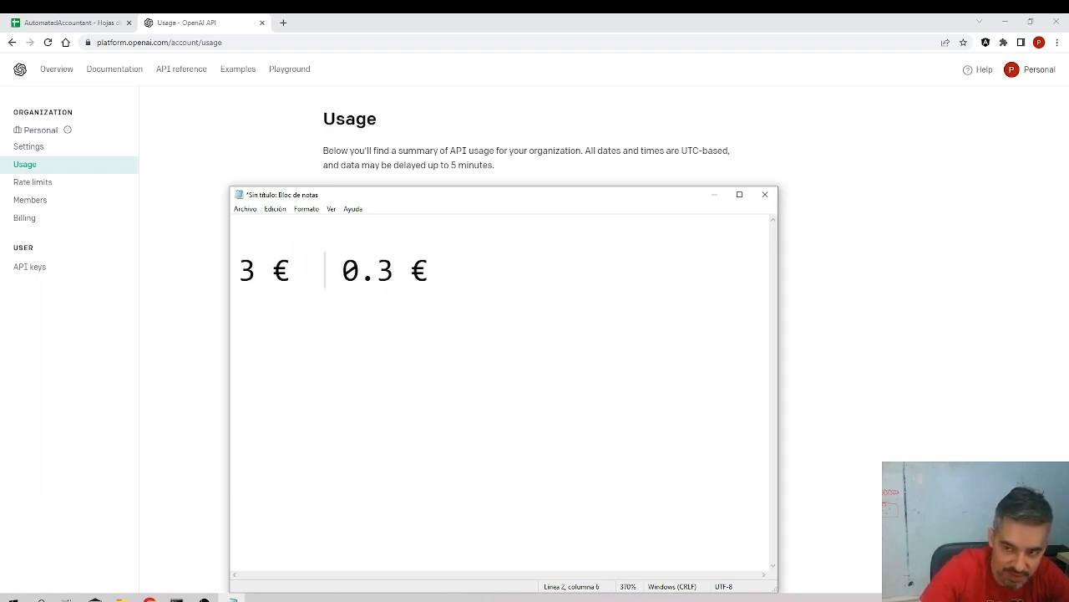
pyautogui.write('------')
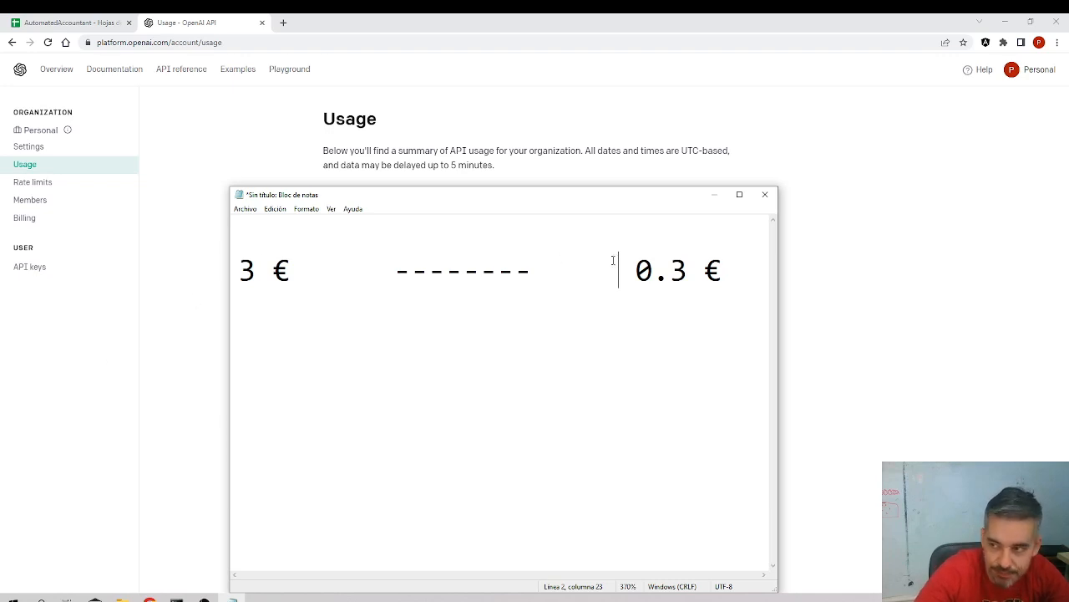
# - Highlight the price range from 3 € to 0.3 € in the note and return to the OpenAI Usage page
pyautogui.moveTo(532, 270); pyautogui.dragTo(401, 274)
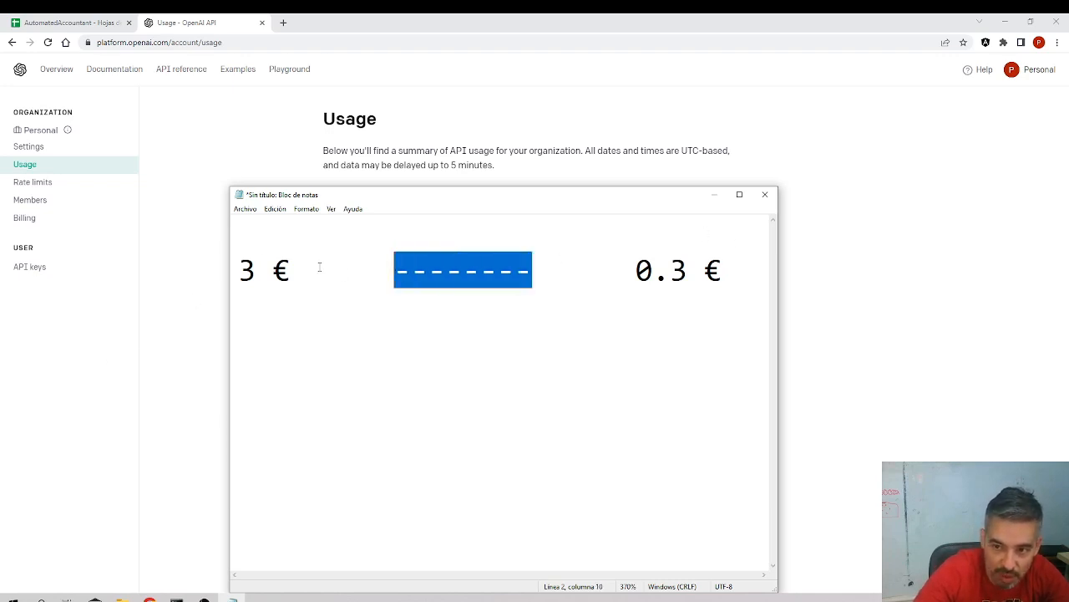
pyautogui.moveTo(319, 267); pyautogui.dragTo(256, 270)
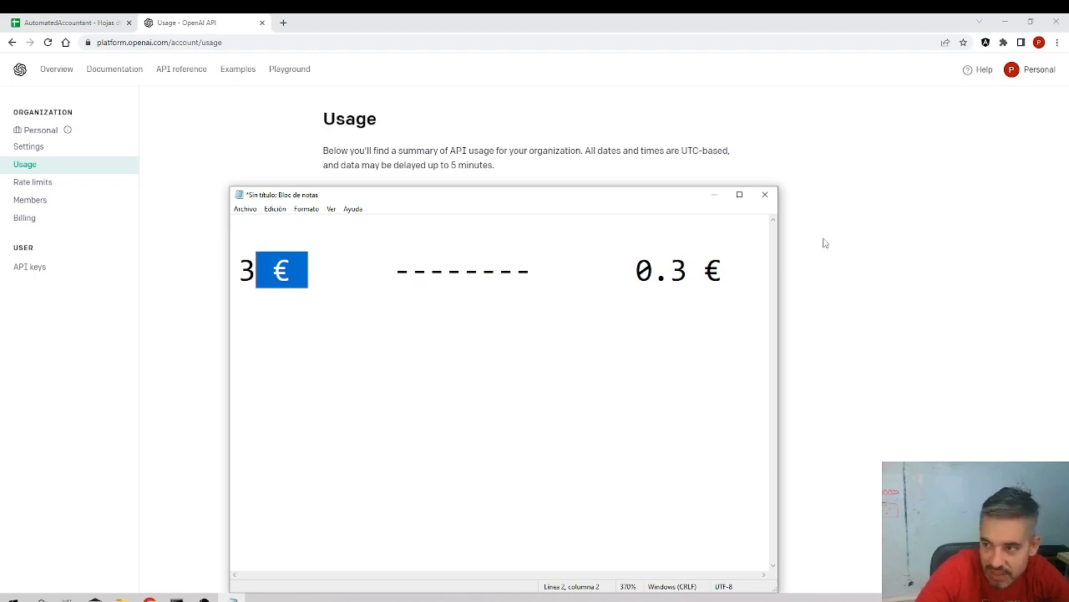
pyautogui.click(550, 341)
pyautogui.keyDown('ctrl'); pyautogui.scroll(3, 554, 337); pyautogui.keyUp('ctrl')
pyautogui.keyDown('ctrl'); pyautogui.scroll(-1, 589, 334); pyautogui.keyUp('ctrl')
pyautogui.moveTo(241, 271); pyautogui.dragTo(756, 273)
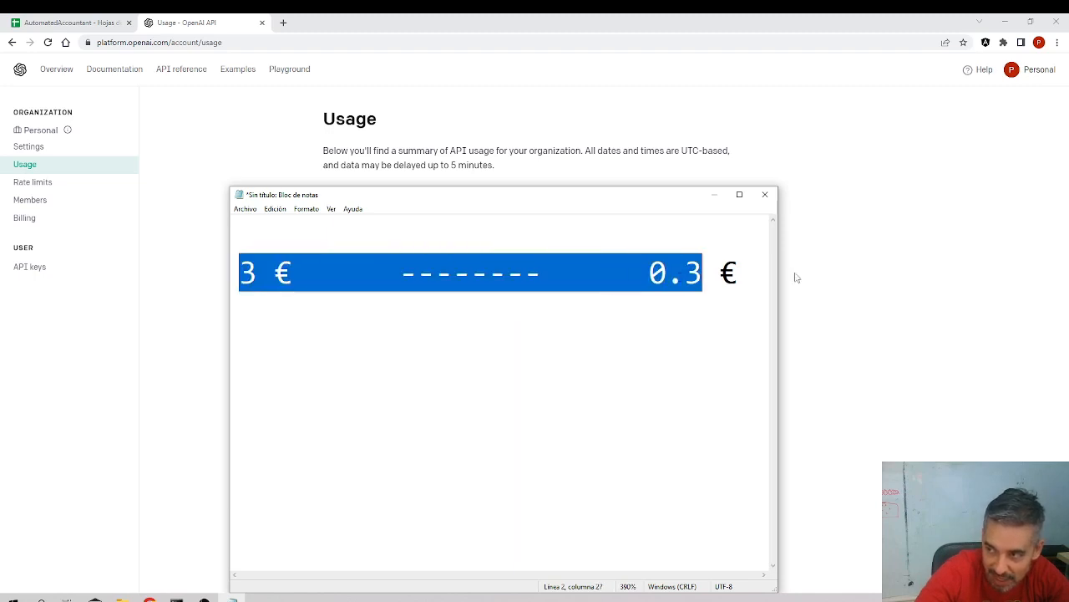
pyautogui.click(798, 285)
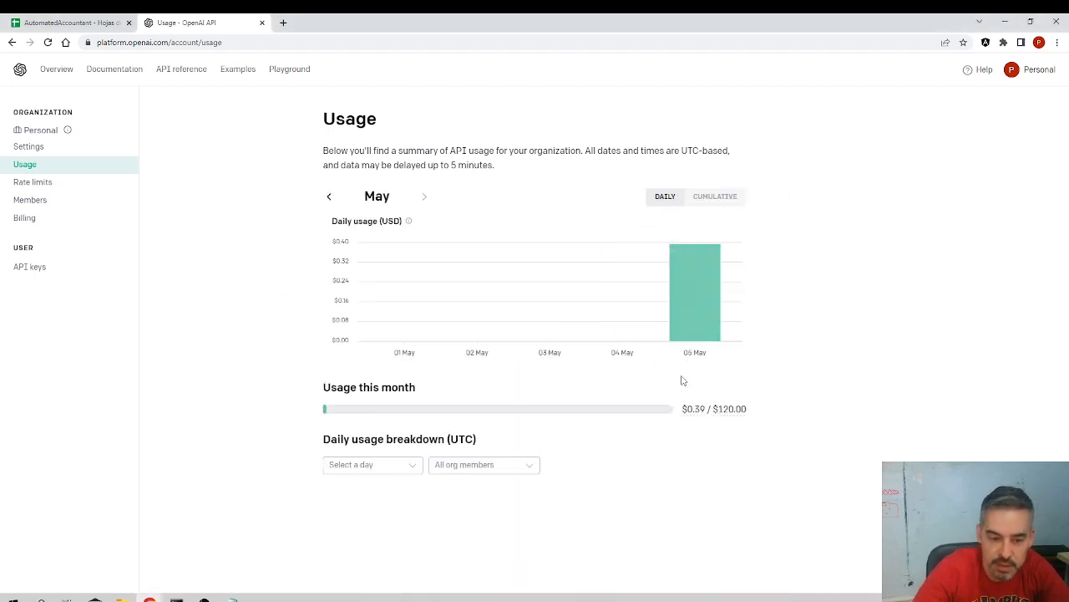